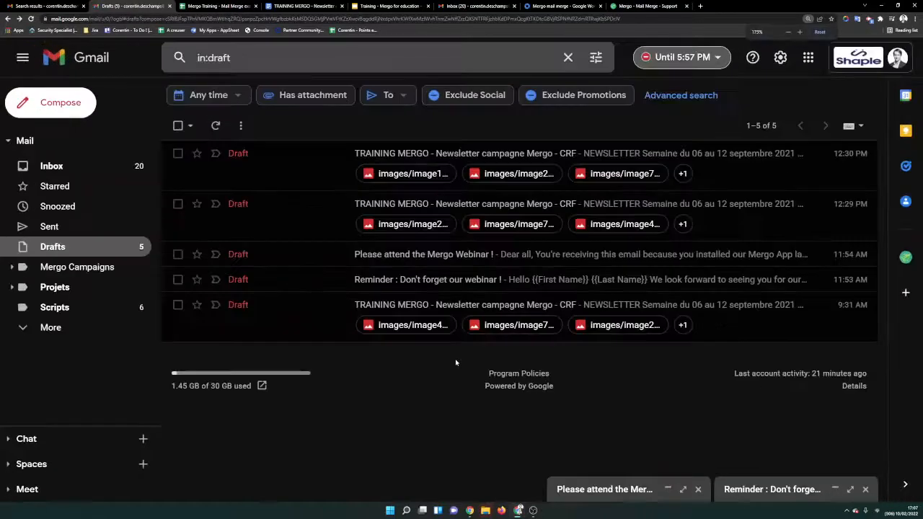
Close the two minimized draft messages.
{"action": "left_click", "coordinate": [698, 490]}
{"action": "left_click", "coordinate": [866, 489]}
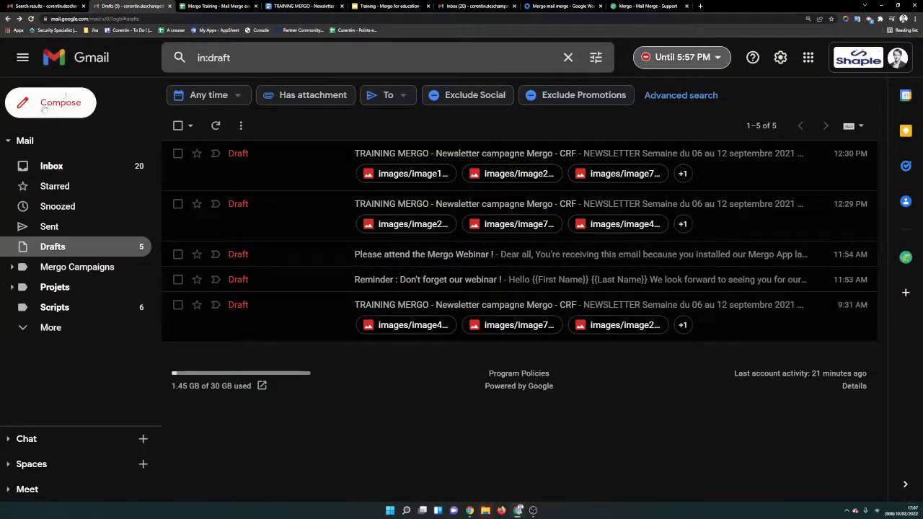
{"action": "left_click", "coordinate": [73, 108]}
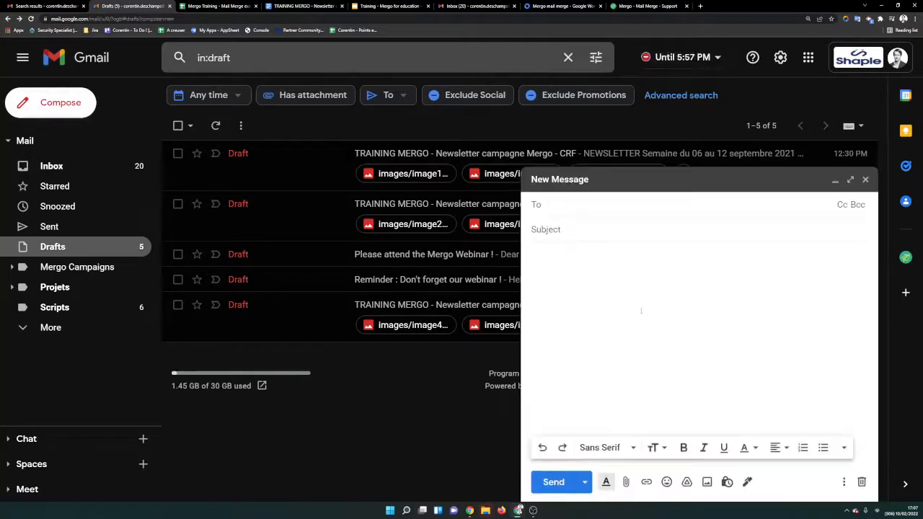
{"action": "left_click", "coordinate": [601, 247]}
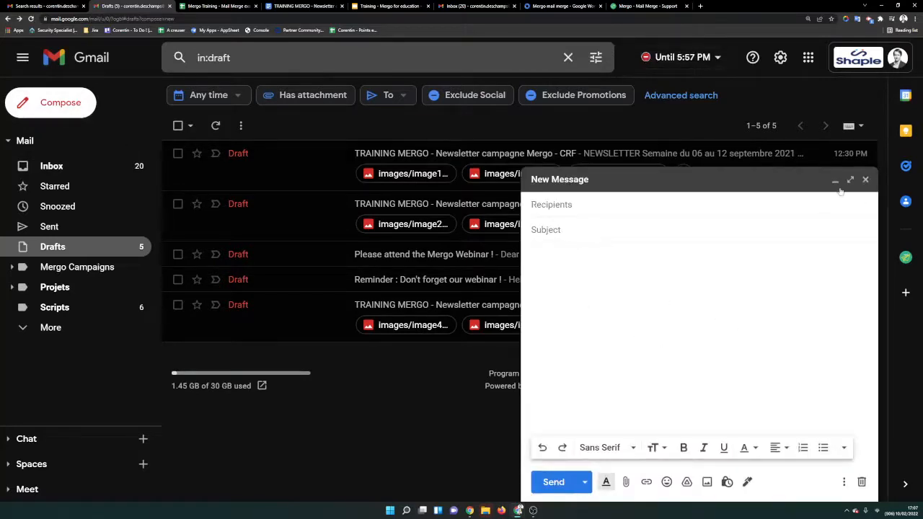
{"action": "left_click", "coordinate": [866, 180]}
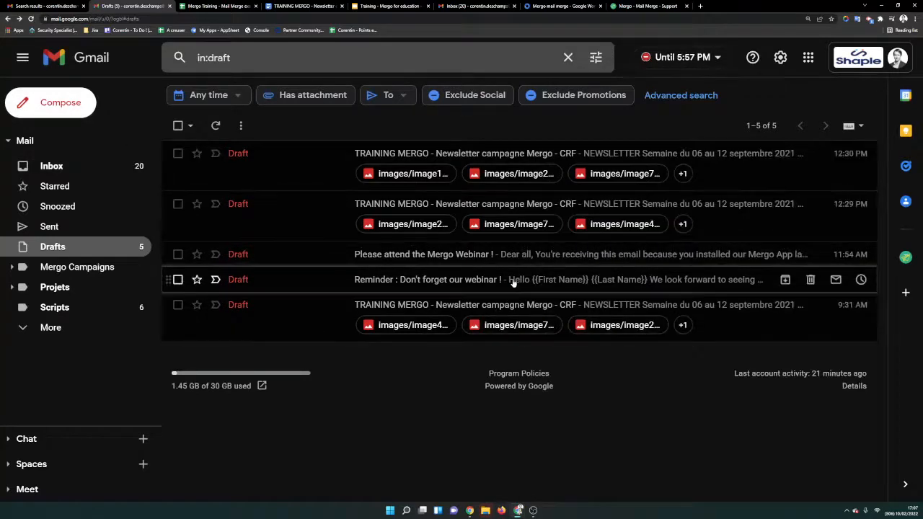
Open the "Please attend the Mergo Webinar !" draft and review its subject, body text and form link.
{"action": "left_click", "coordinate": [519, 257]}
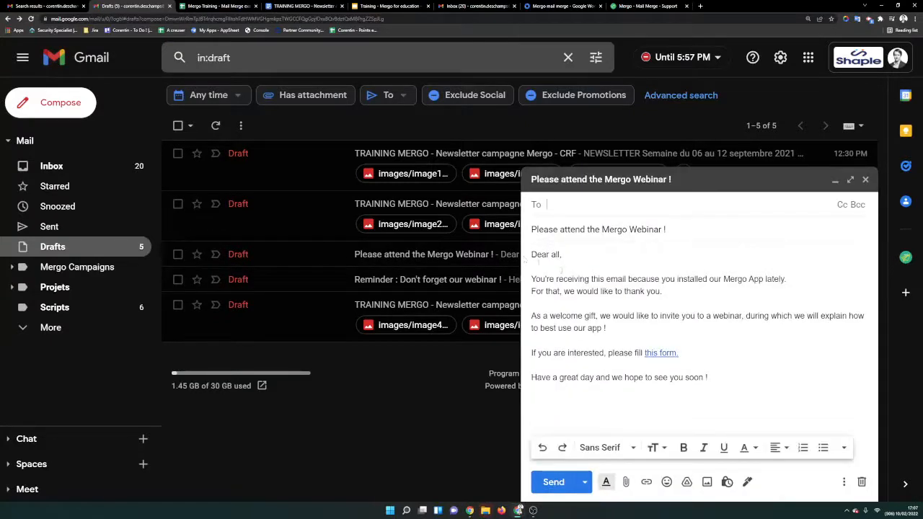
{"action": "left_click", "coordinate": [796, 330]}
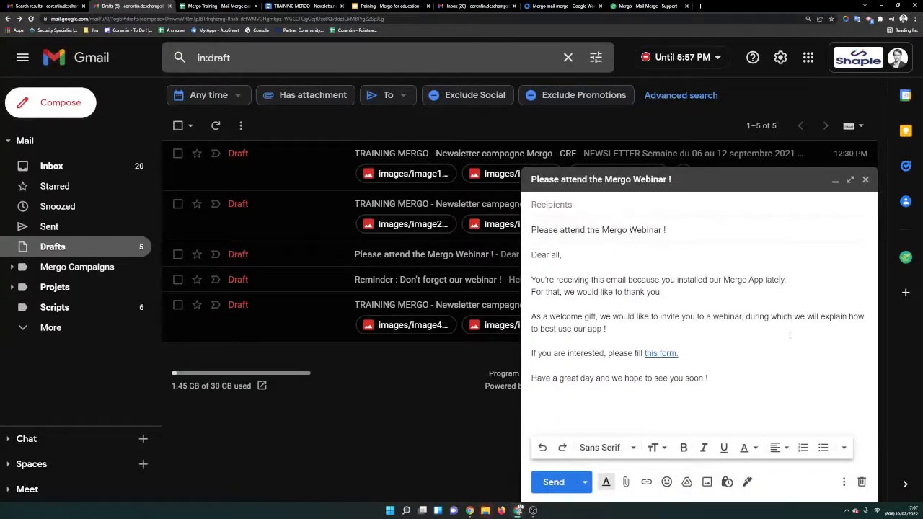
{"action": "left_click_drag", "start_coordinate": [532, 229], "coordinate": [668, 230]}
{"action": "left_click", "coordinate": [547, 263]}
{"action": "left_click_drag", "start_coordinate": [533, 253], "coordinate": [801, 382]}
{"action": "left_click", "coordinate": [799, 382]}
{"action": "left_click_drag", "start_coordinate": [692, 355], "coordinate": [646, 354]}
{"action": "left_click", "coordinate": [625, 342]}
{"action": "left_click_drag", "start_coordinate": [531, 254], "coordinate": [710, 381]}
{"action": "left_click", "coordinate": [793, 395]}
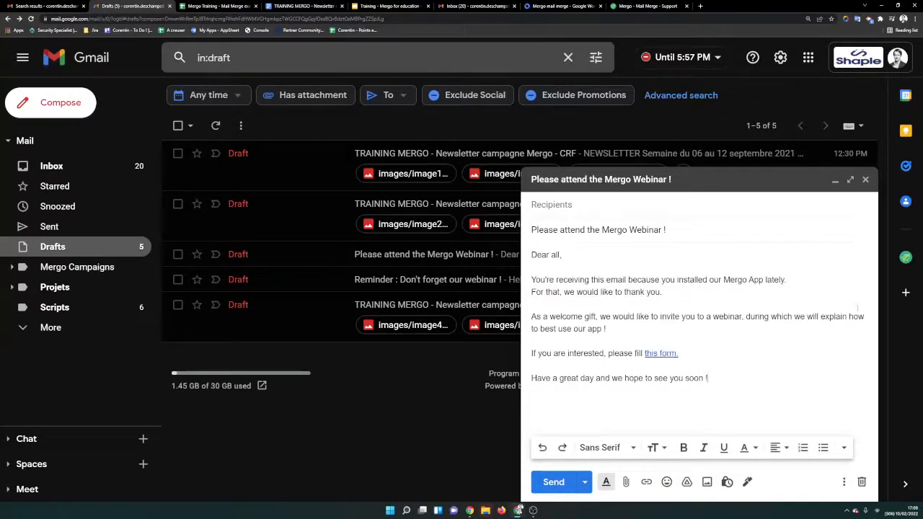
Open the Mergo add-on beside the draft and start a Mail Merge campaign.
{"action": "left_click", "coordinate": [907, 258]}
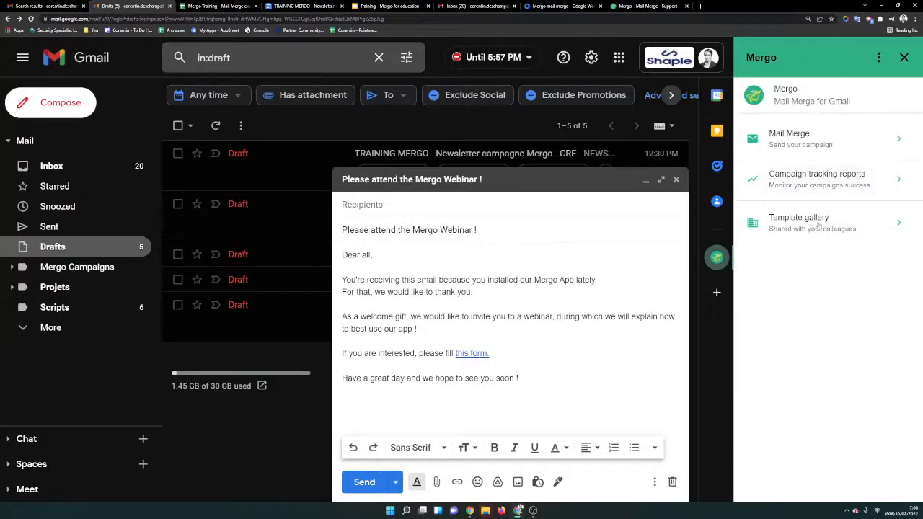
{"action": "left_click", "coordinate": [821, 142]}
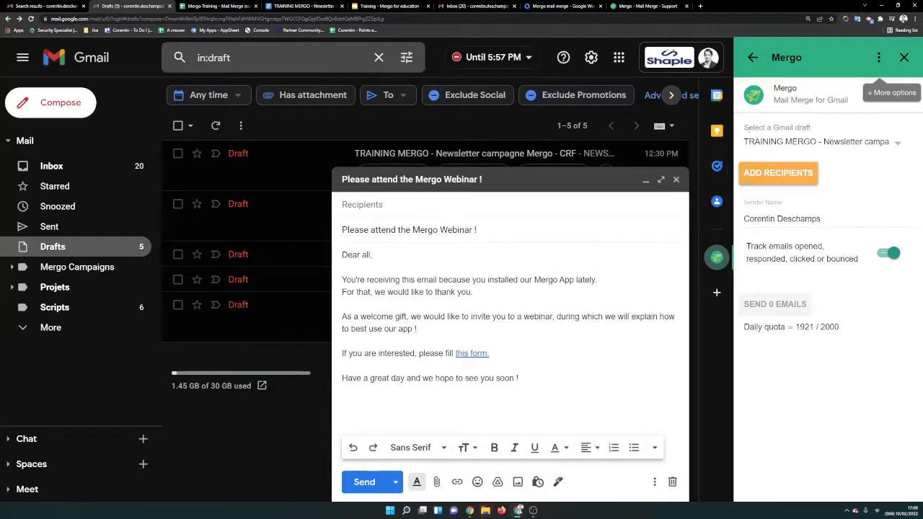
{"action": "left_click_drag", "start_coordinate": [749, 129], "coordinate": [823, 130]}
{"action": "left_click", "coordinate": [837, 127]}
Compare the add-on's Gmail draft choices with the drafts folder and the subject line of the webinar invitation draft.
{"action": "left_click", "coordinate": [451, 181]}
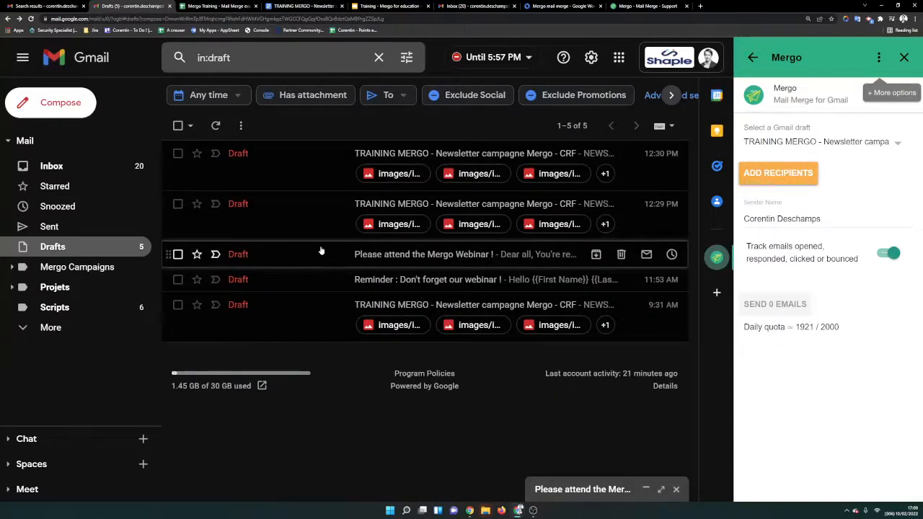
{"action": "left_click", "coordinate": [801, 141]}
{"action": "left_click", "coordinate": [801, 141]}
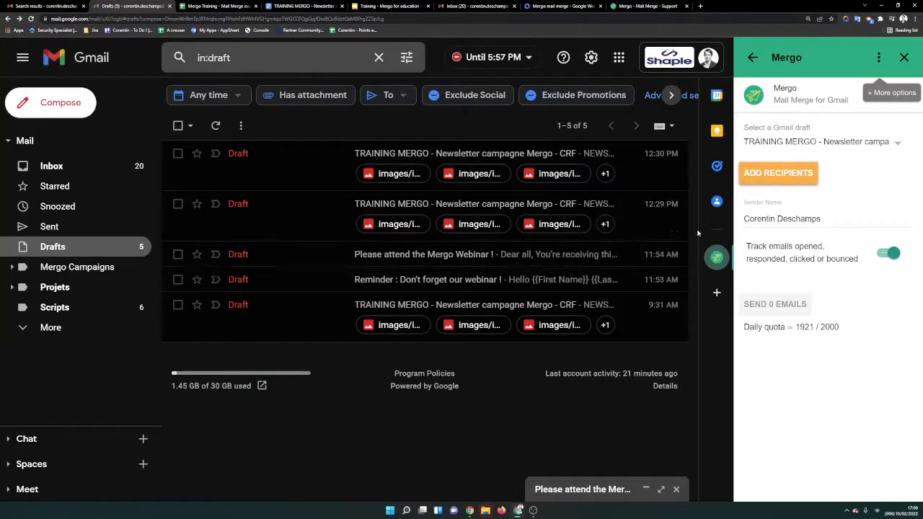
{"action": "left_click", "coordinate": [491, 258]}
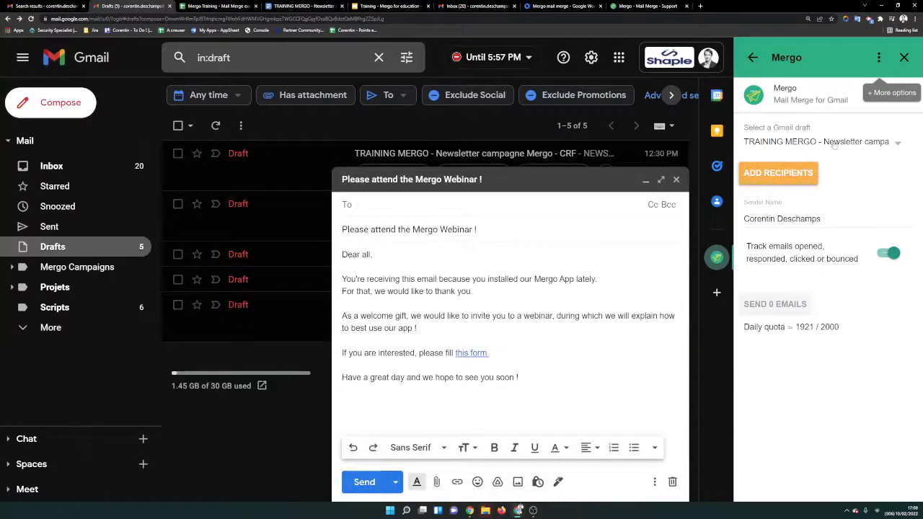
{"action": "left_click", "coordinate": [834, 145]}
{"action": "left_click", "coordinate": [808, 120]}
{"action": "left_click", "coordinate": [355, 244]}
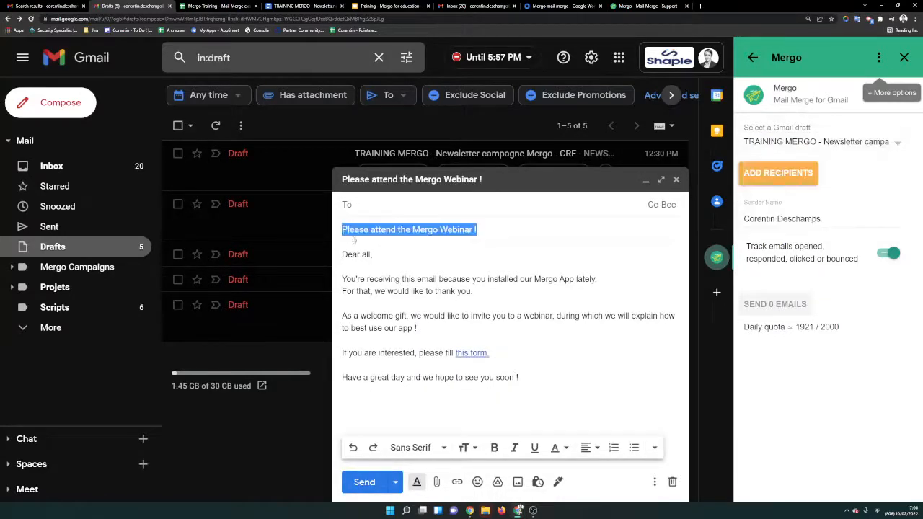
{"action": "left_click", "coordinate": [355, 242]}
{"action": "left_click_drag", "start_coordinate": [342, 231], "coordinate": [510, 231]}
{"action": "left_click", "coordinate": [511, 231]}
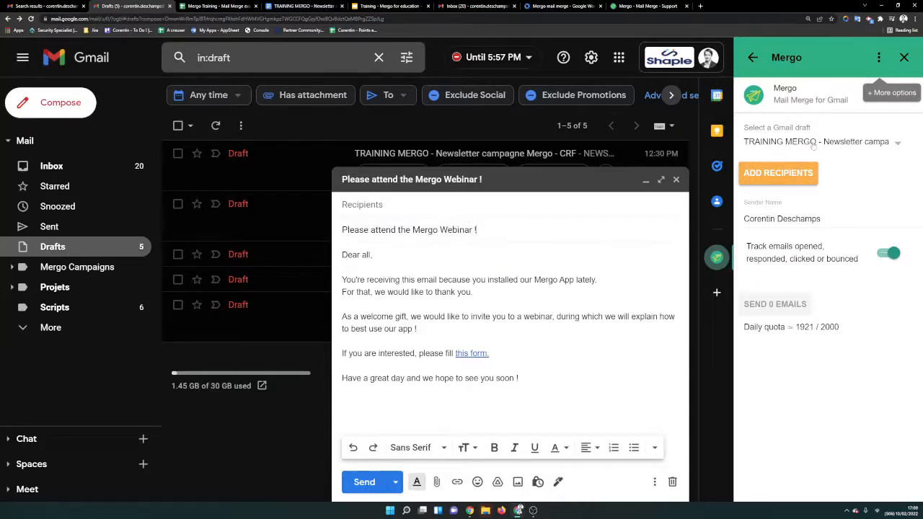
Choose "Please attend the Mergo Webinar !" as the campaign's Gmail draft and review the draft's body text.
{"action": "left_click", "coordinate": [776, 144]}
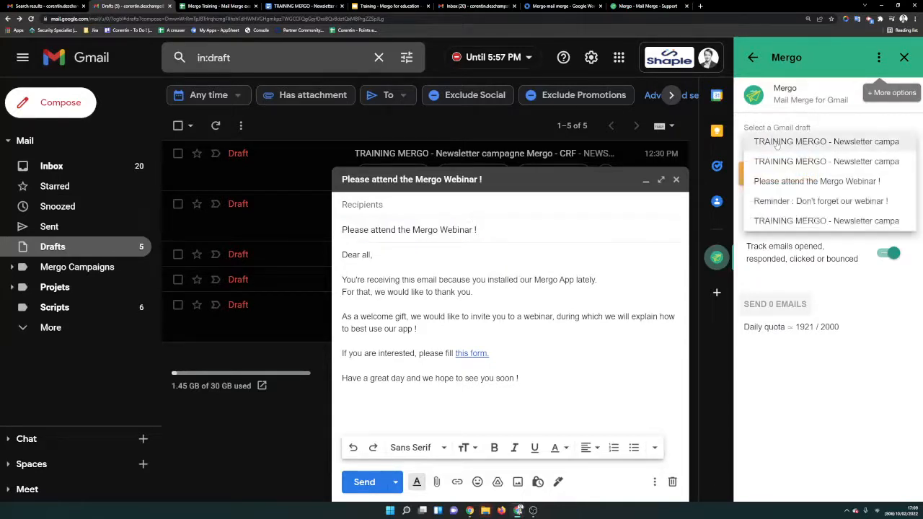
{"action": "left_click", "coordinate": [805, 181]}
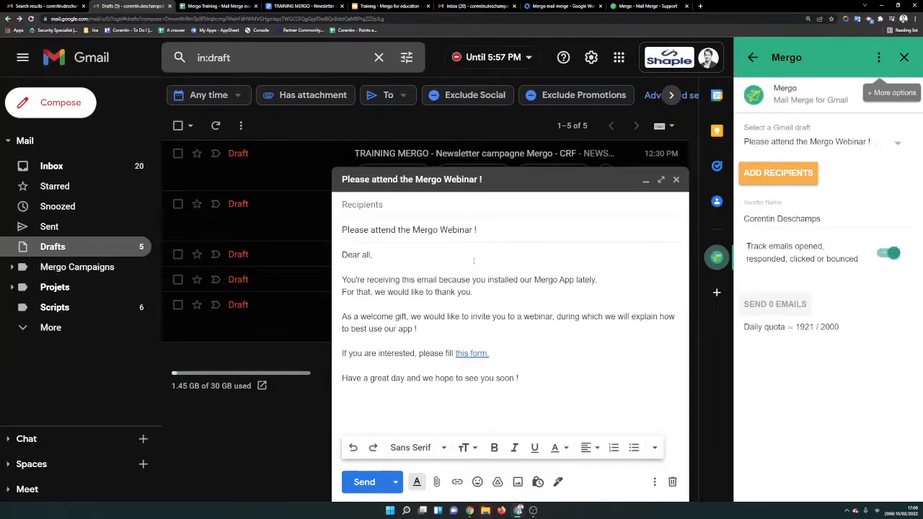
{"action": "left_click_drag", "start_coordinate": [584, 382], "coordinate": [347, 255]}
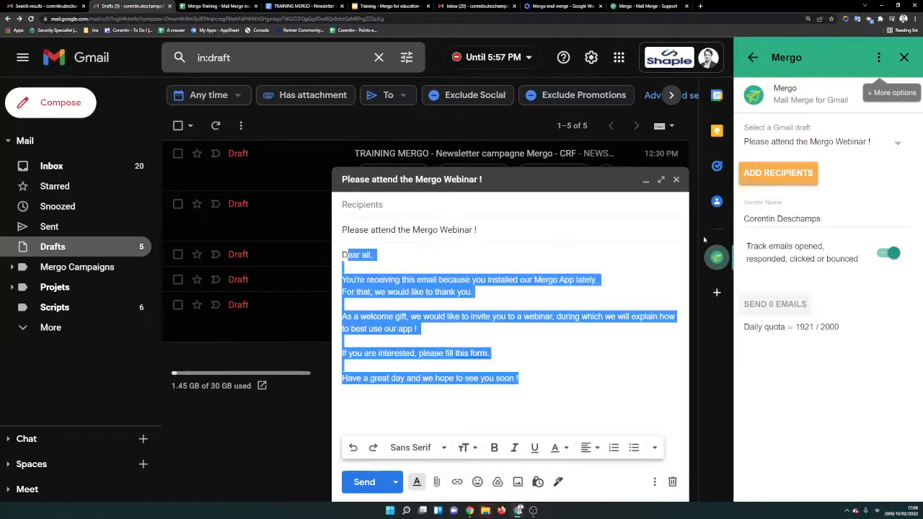
{"action": "left_click", "coordinate": [831, 202]}
Review the recipient source options for the campaign and return to the mail merge form.
{"action": "left_click", "coordinate": [789, 182]}
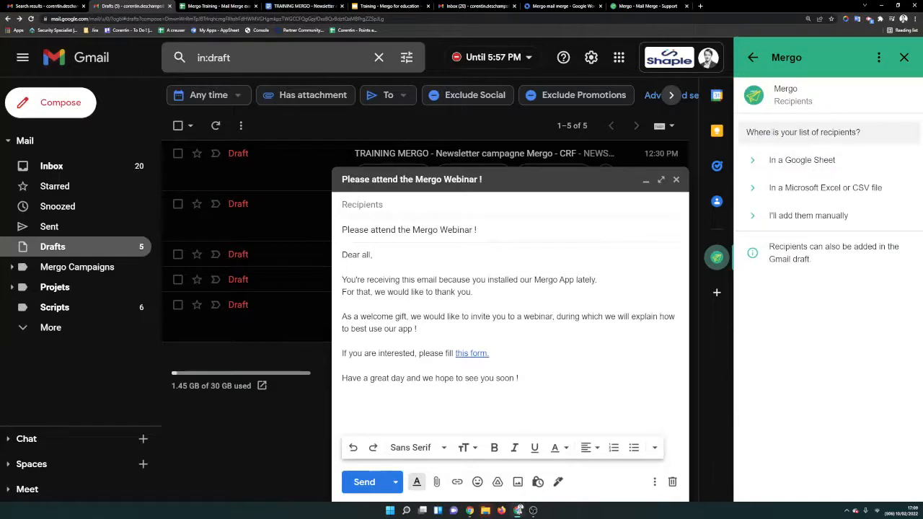
{"action": "left_click", "coordinate": [752, 57]}
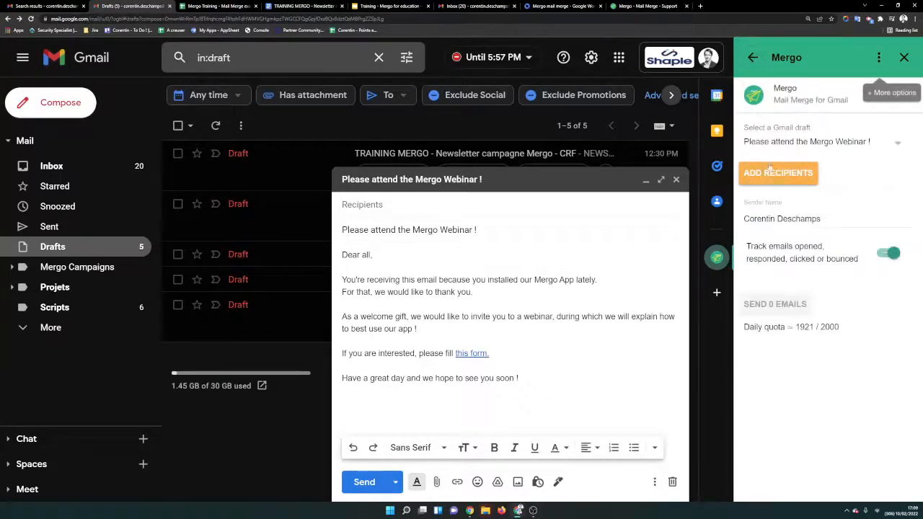
{"action": "left_click", "coordinate": [795, 182]}
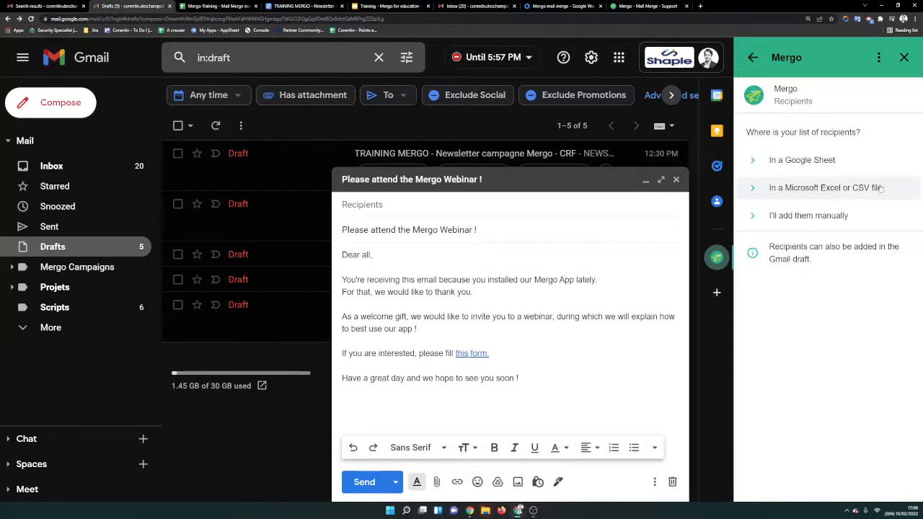
{"action": "left_click", "coordinate": [795, 216]}
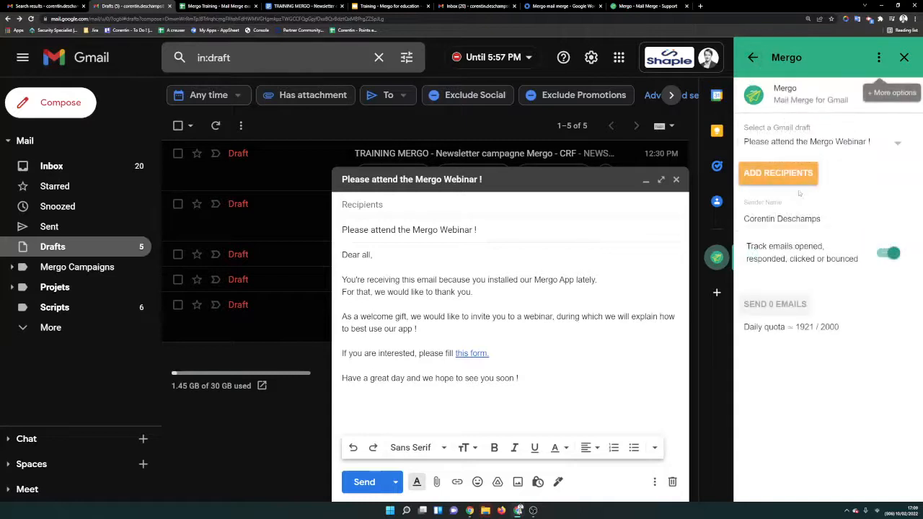
Review the drafts available to the campaign against the drafts folder, minimizing the open draft and keeping "Please attend the Mergo Webinar !" selected.
{"action": "left_click", "coordinate": [844, 141]}
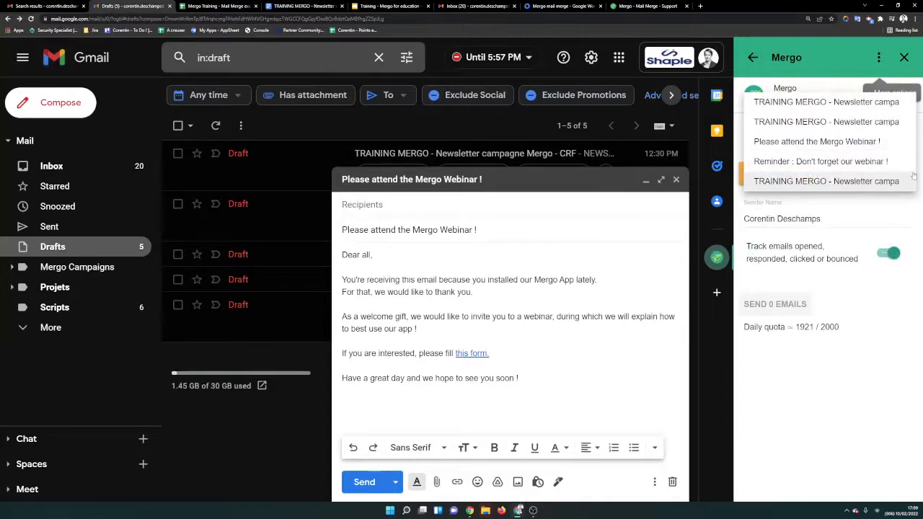
{"action": "left_click", "coordinate": [837, 143]}
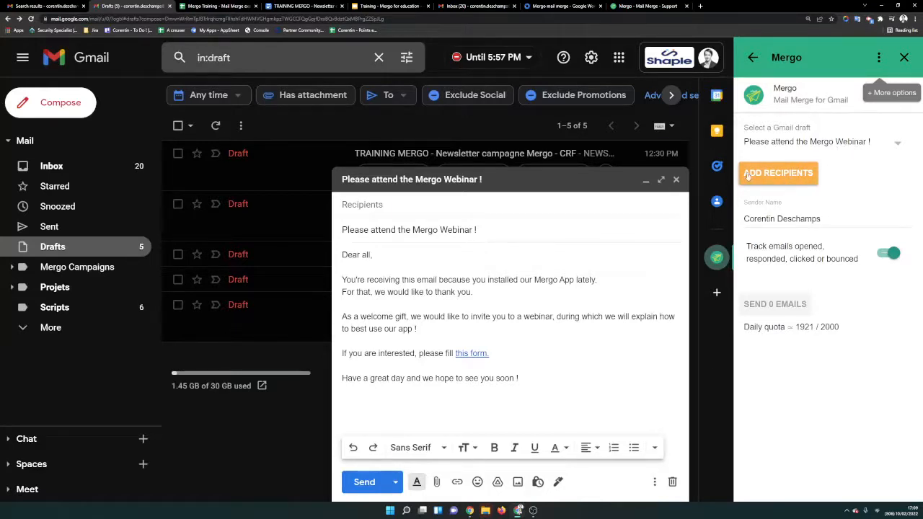
{"action": "left_click", "coordinate": [413, 179]}
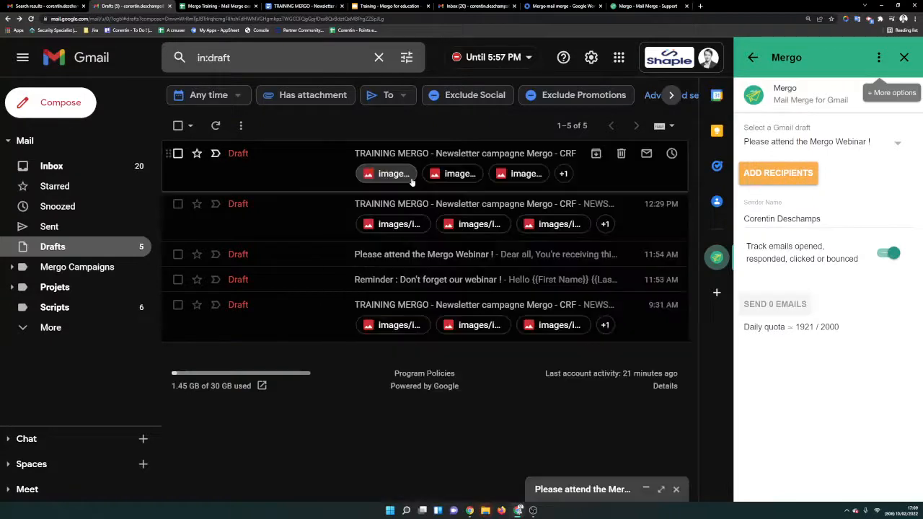
{"action": "left_click", "coordinate": [858, 141]}
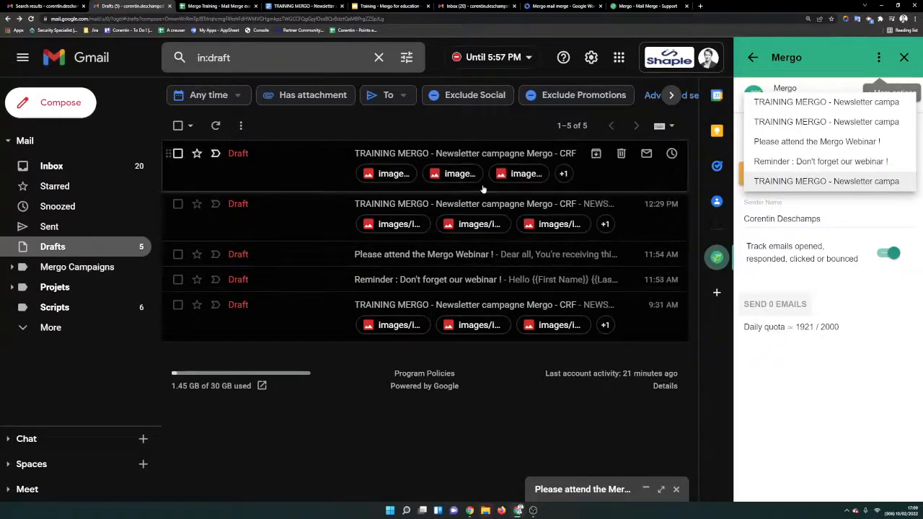
{"action": "left_click", "coordinate": [812, 205]}
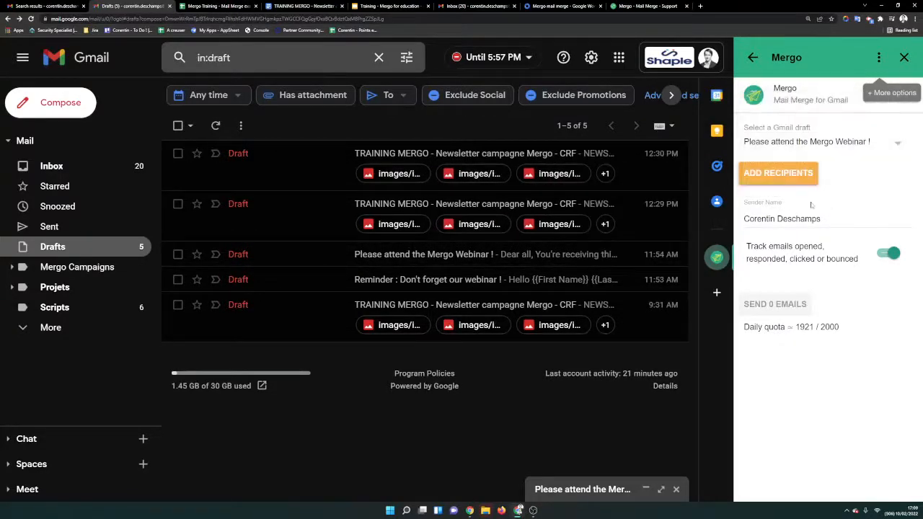
Create a new draft with the subject "Session on the 10th of Feb".
{"action": "left_click", "coordinate": [61, 102]}
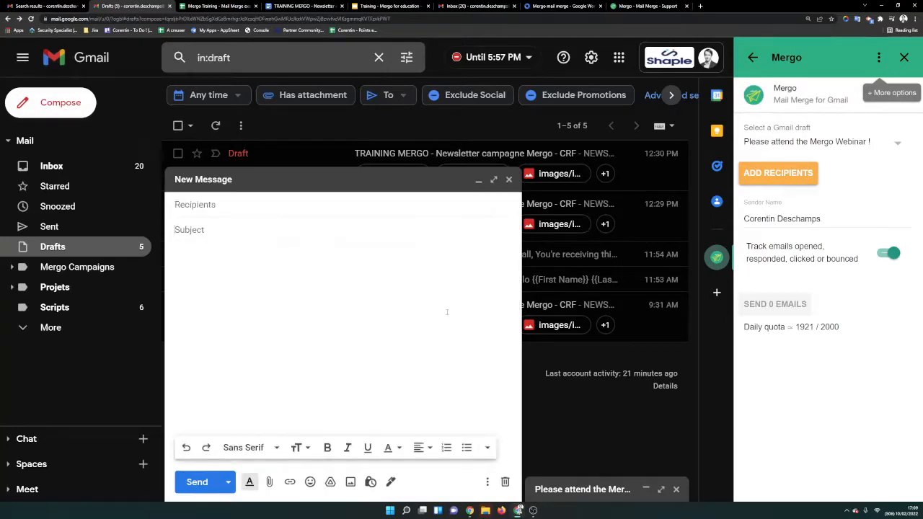
{"action": "type", "text": "Session on the 10th of Feb"}
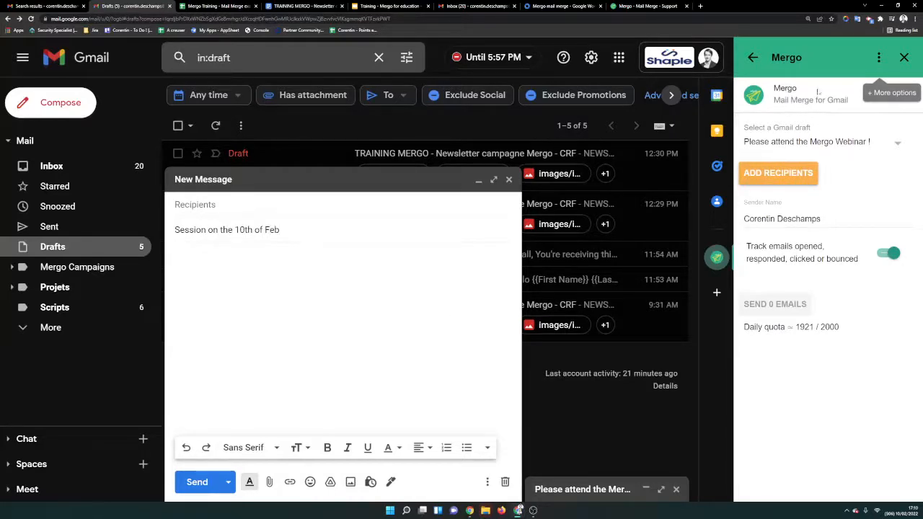
Check the campaign's draft choices for the new draft and refresh the Mergo add-on to reload them.
{"action": "left_click", "coordinate": [834, 144]}
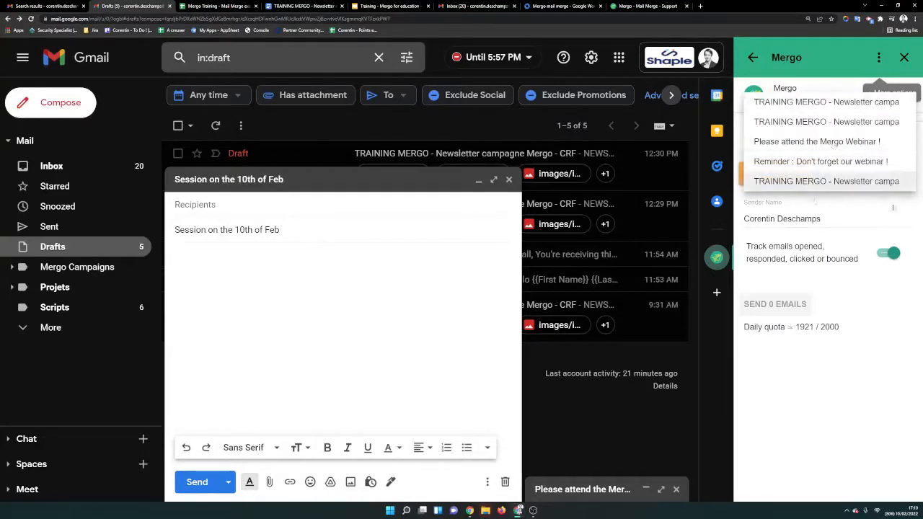
{"action": "left_click", "coordinate": [892, 208]}
{"action": "left_click", "coordinate": [853, 144]}
{"action": "left_click", "coordinate": [881, 219]}
{"action": "left_click", "coordinate": [879, 57]}
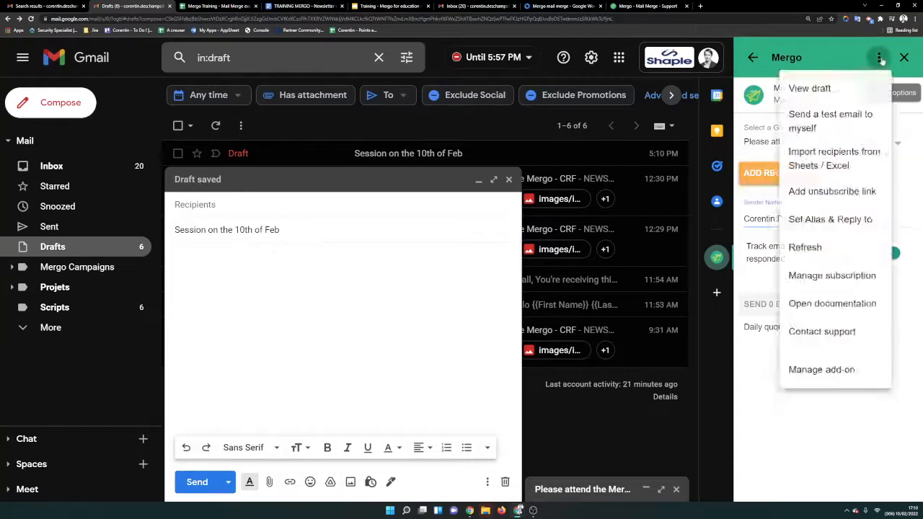
{"action": "left_click", "coordinate": [810, 262]}
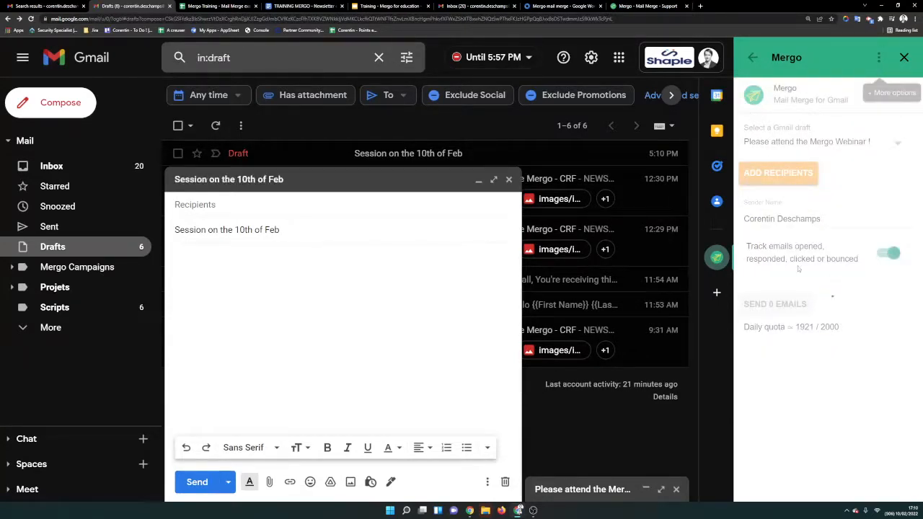
Keep "Please attend the Mergo Webinar !" as the campaign draft and open the recipient source options.
{"action": "left_click", "coordinate": [828, 143]}
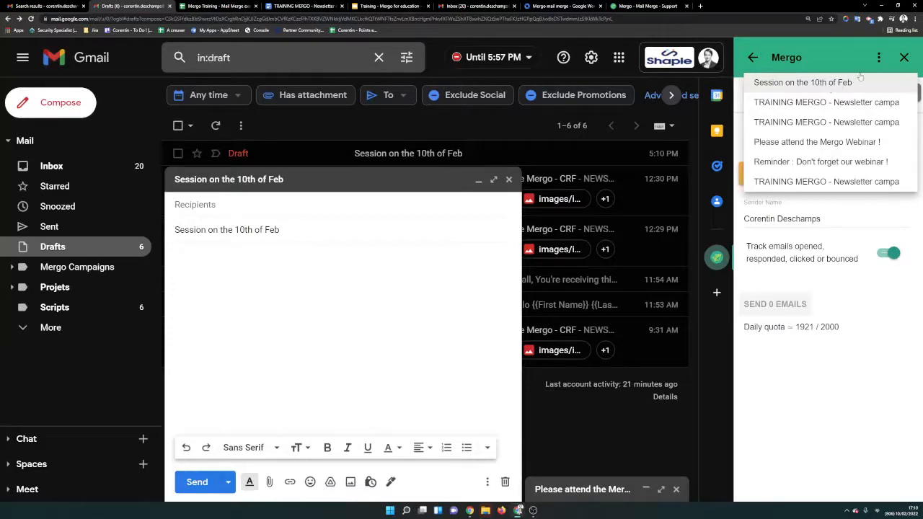
{"action": "left_click", "coordinate": [801, 142]}
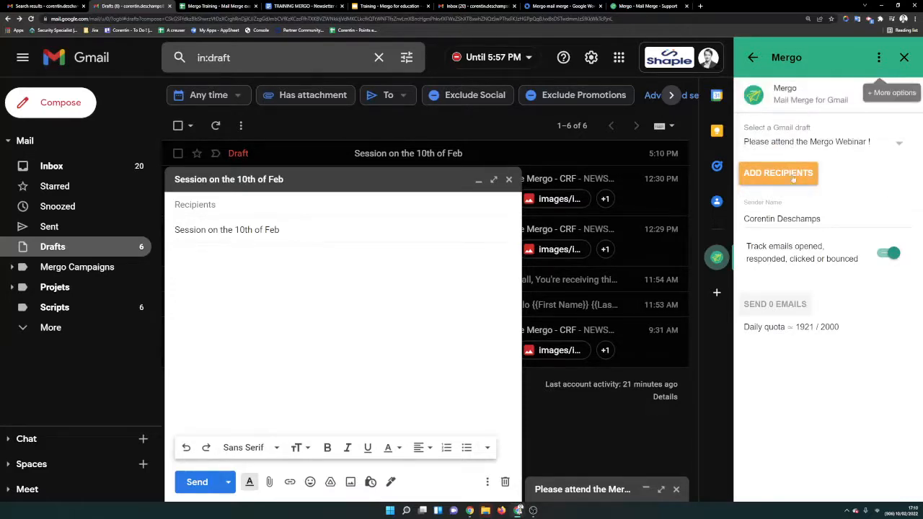
{"action": "left_click", "coordinate": [789, 183]}
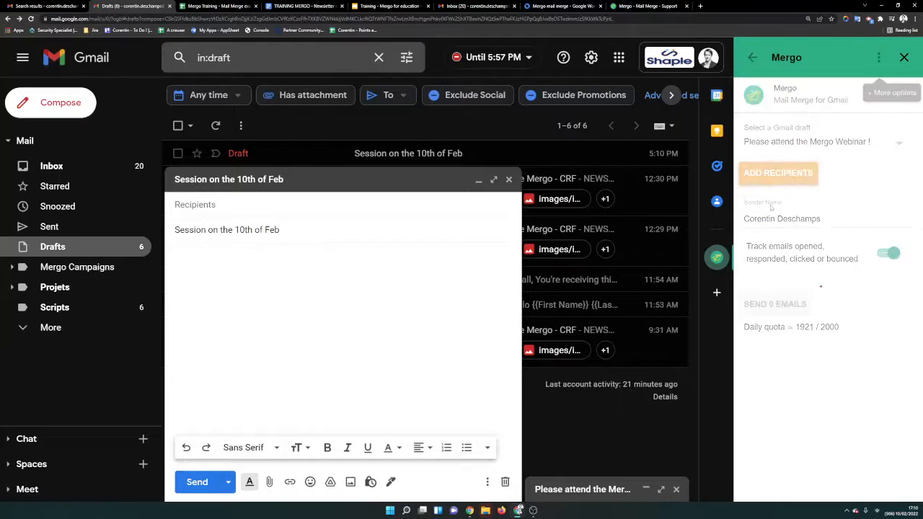
{"action": "left_click_drag", "start_coordinate": [764, 132], "coordinate": [901, 130]}
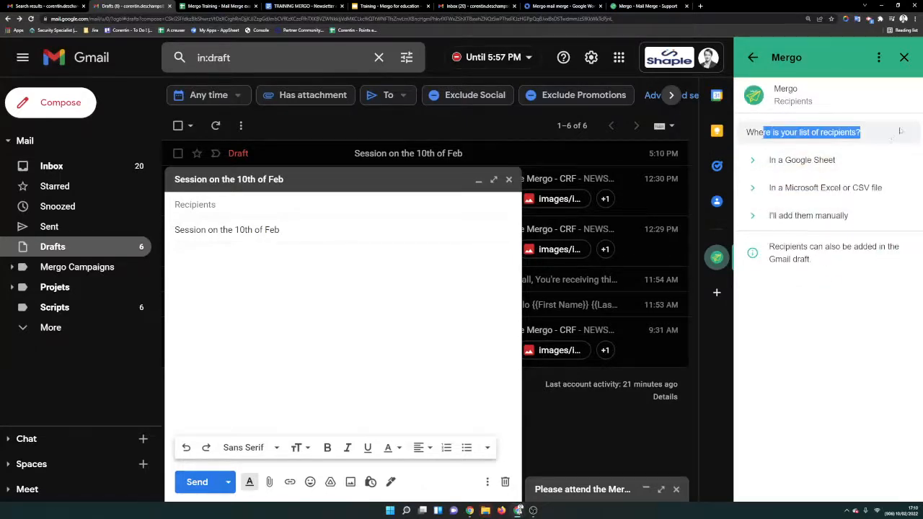
Choose to add the recipients manually and enter a second recipient's first name after the prefilled email address.
{"action": "left_click", "coordinate": [900, 132]}
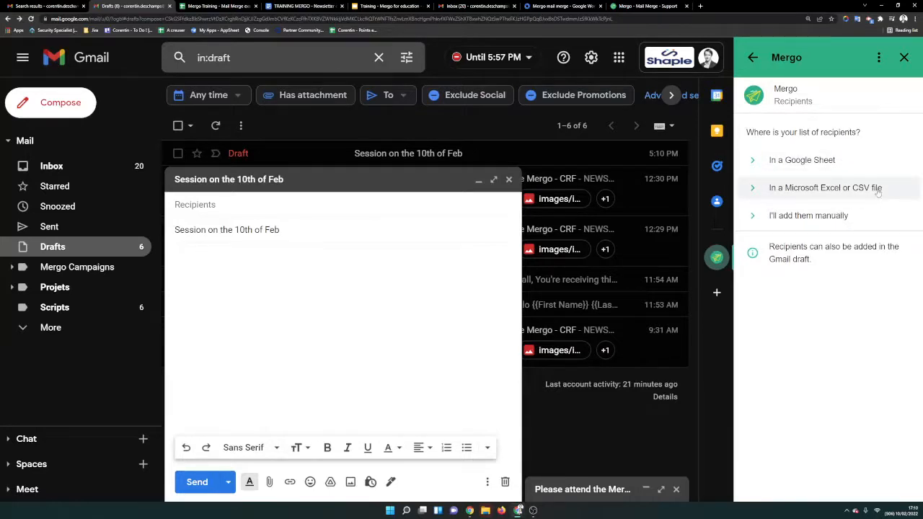
{"action": "left_click", "coordinate": [819, 228]}
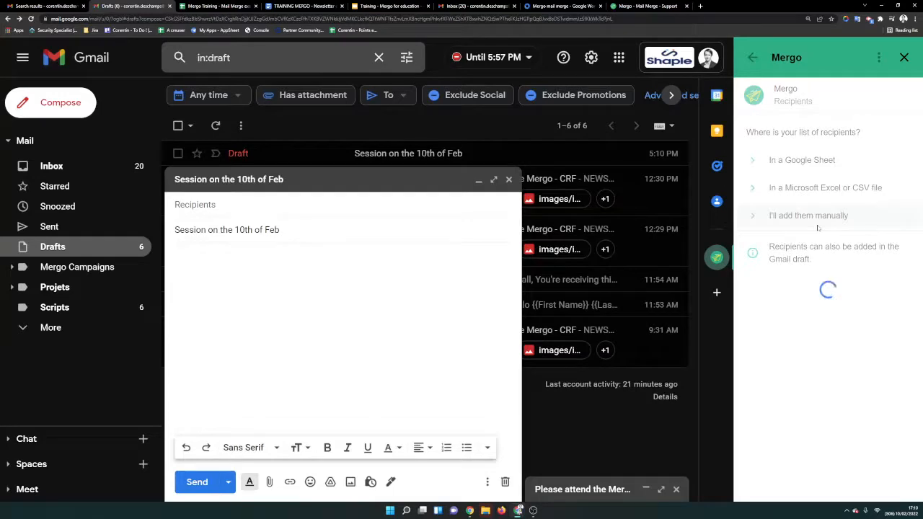
{"action": "left_click", "coordinate": [891, 192]}
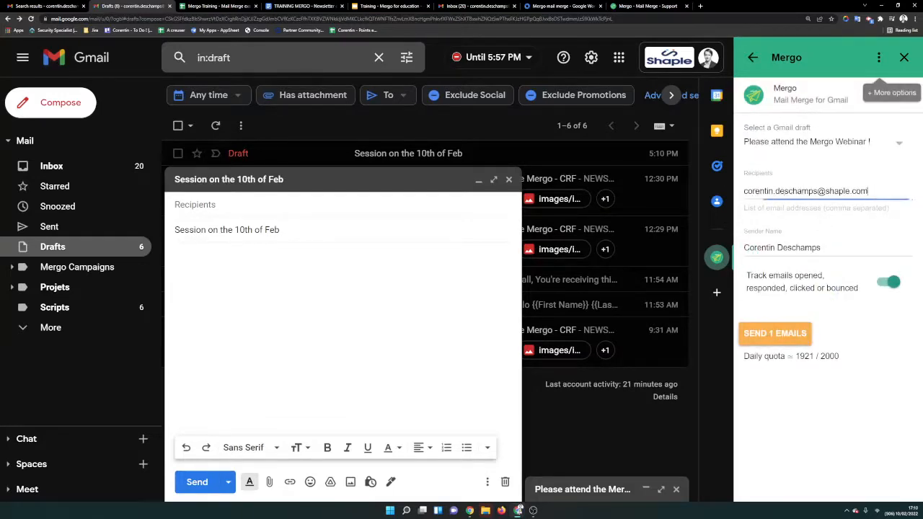
{"action": "left_click_drag", "start_coordinate": [745, 191], "coordinate": [893, 193]}
{"action": "left_click", "coordinate": [890, 192]}
{"action": "type", "text": "kelig"}
{"action": "left_click", "coordinate": [203, 205]}
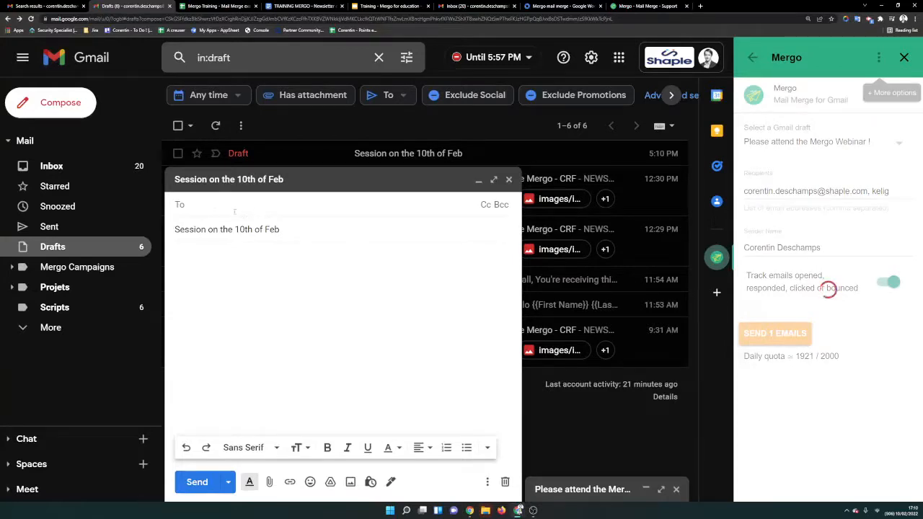
{"action": "left_click", "coordinate": [890, 192]}
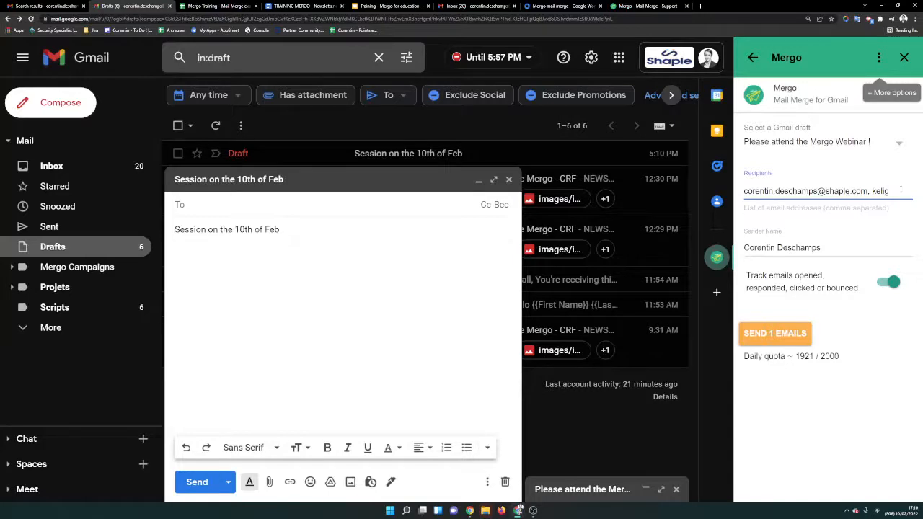
{"action": "left_click_drag", "start_coordinate": [901, 189], "coordinate": [728, 189]}
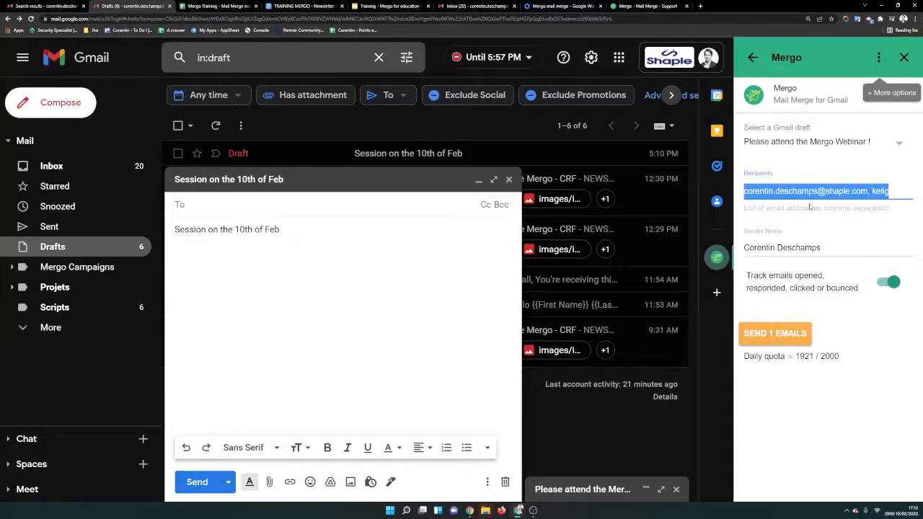
Copy the manual recipient list into the recipients of the "Session on the 10th of Feb" draft and complete the second one with the suggested contact.
{"action": "left_click", "coordinate": [210, 204]}
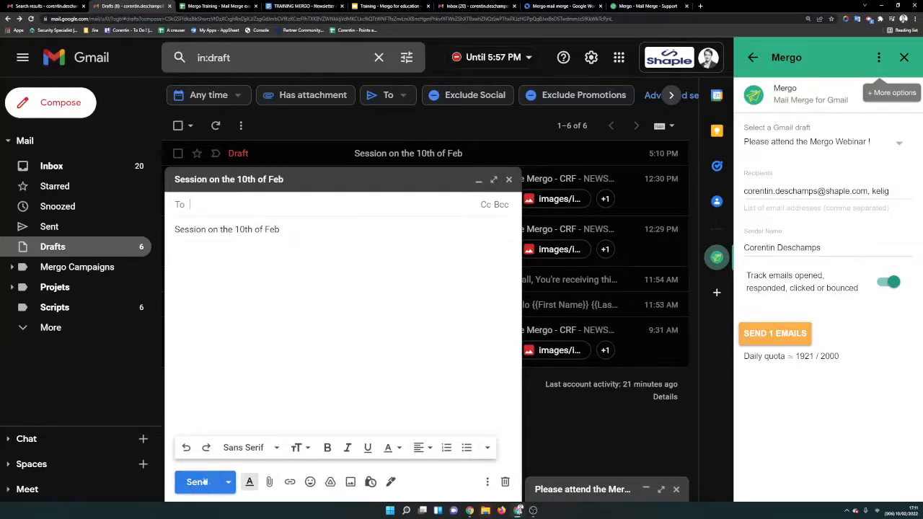
{"action": "triple_click", "coordinate": [794, 192]}
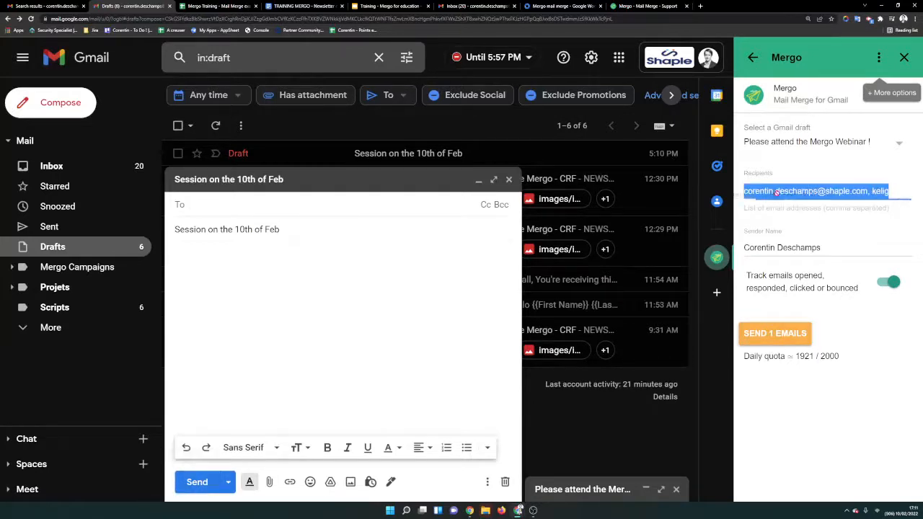
{"action": "key", "text": "ctrl+x"}
{"action": "left_click", "coordinate": [271, 205]}
{"action": "key", "text": "ctrl+v"}
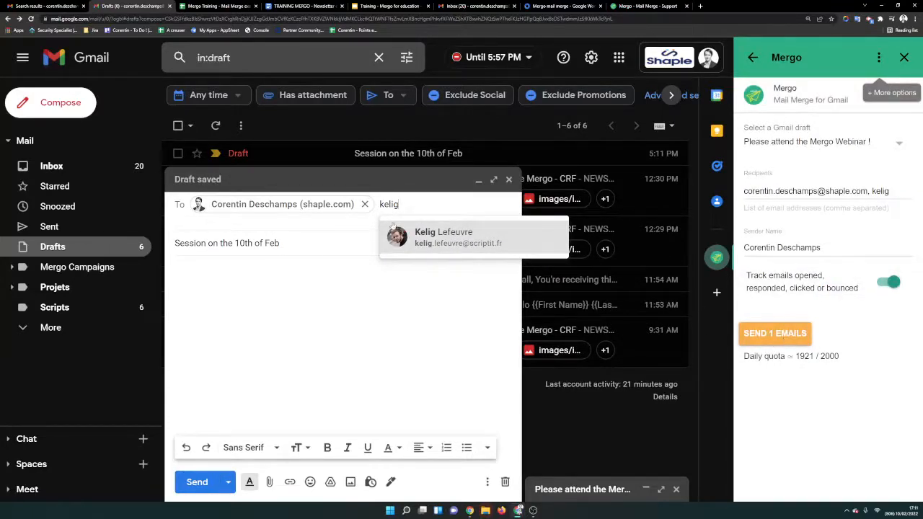
{"action": "left_click", "coordinate": [440, 244]}
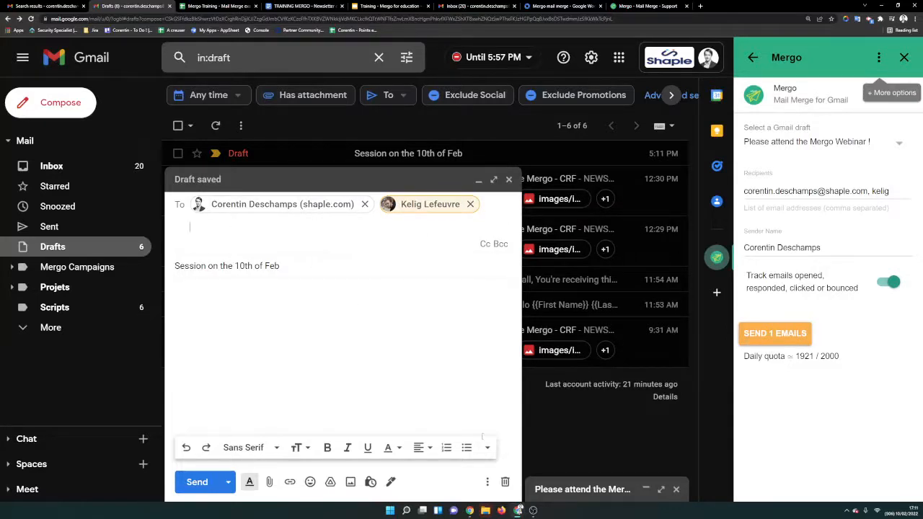
Discard the "Session on the 10th of Feb" draft and refresh the Mergo add-on.
{"action": "left_click", "coordinate": [505, 482]}
{"action": "left_click", "coordinate": [878, 58]}
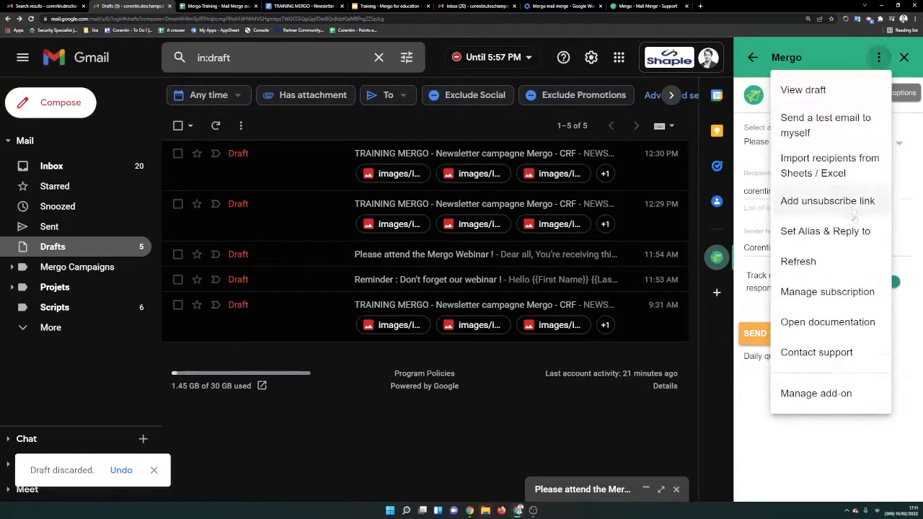
{"action": "left_click", "coordinate": [829, 260]}
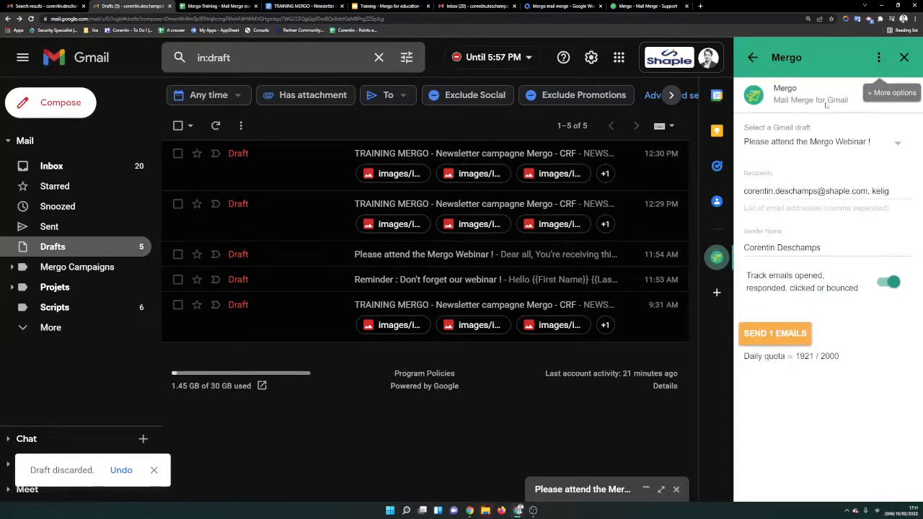
Restart the mail merge with the "Please attend the Mergo Webinar !" draft and reopen the recipient source options.
{"action": "left_click", "coordinate": [752, 57]}
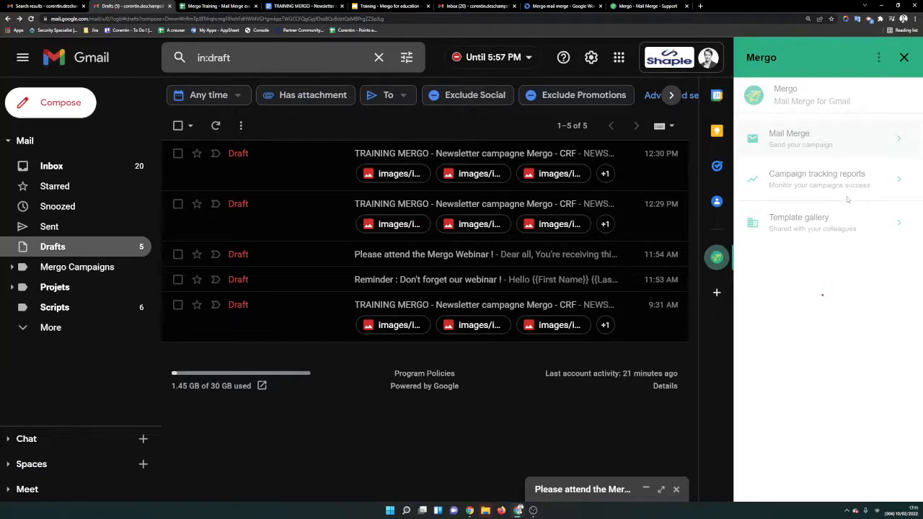
{"action": "left_click", "coordinate": [799, 174]}
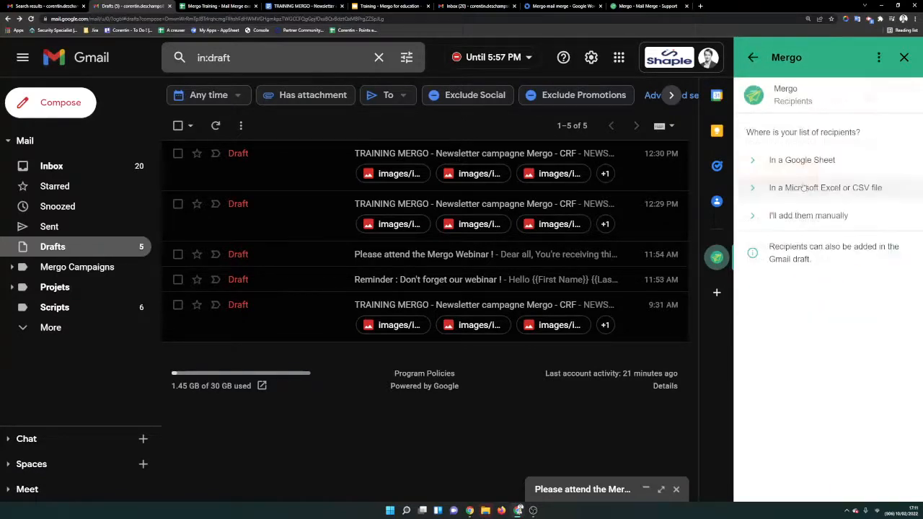
{"action": "left_click", "coordinate": [753, 58]}
{"action": "left_click", "coordinate": [813, 142]}
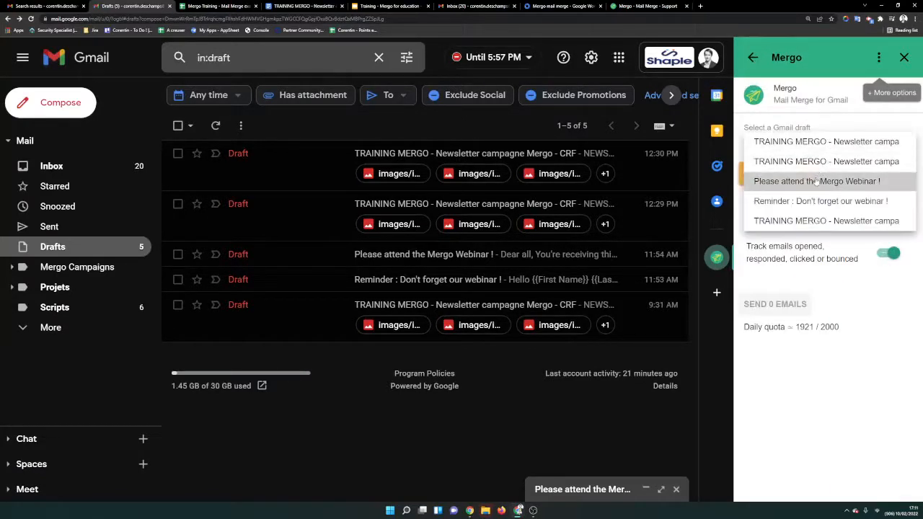
{"action": "left_click", "coordinate": [812, 180]}
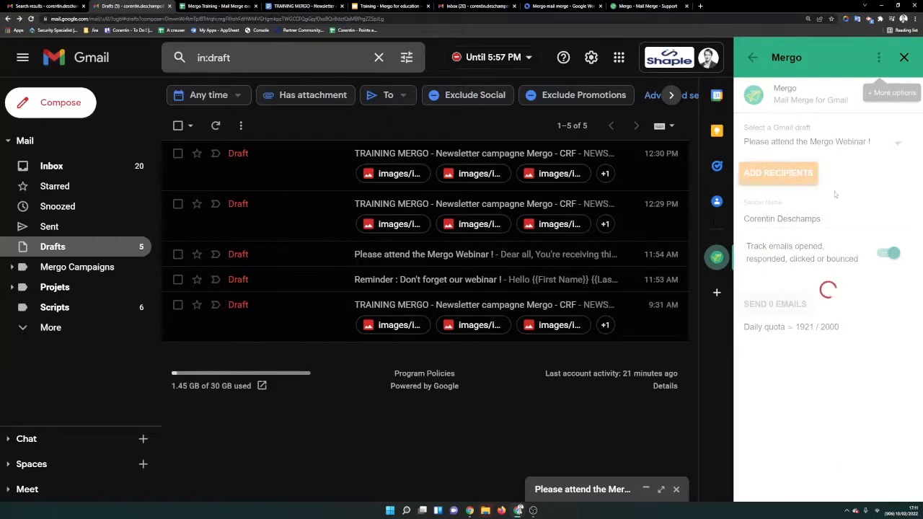
{"action": "left_click", "coordinate": [813, 175]}
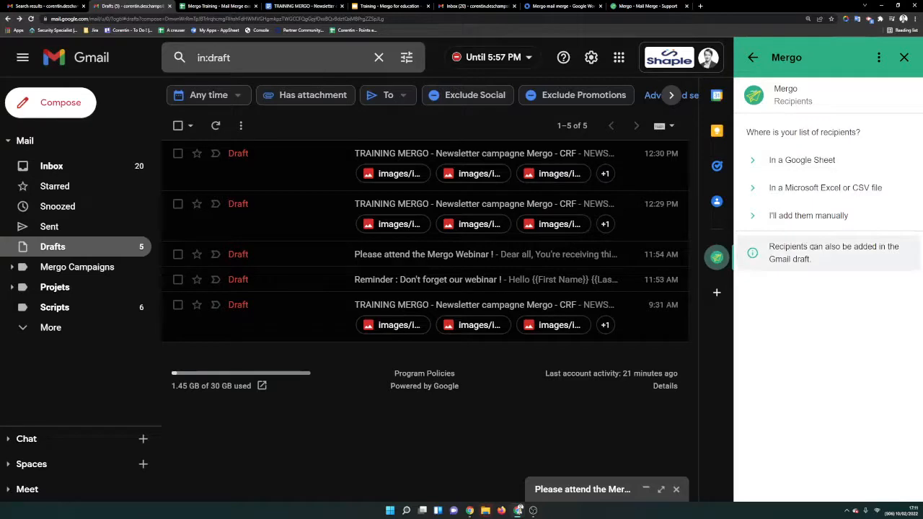
{"action": "left_click_drag", "start_coordinate": [769, 247], "coordinate": [829, 261]}
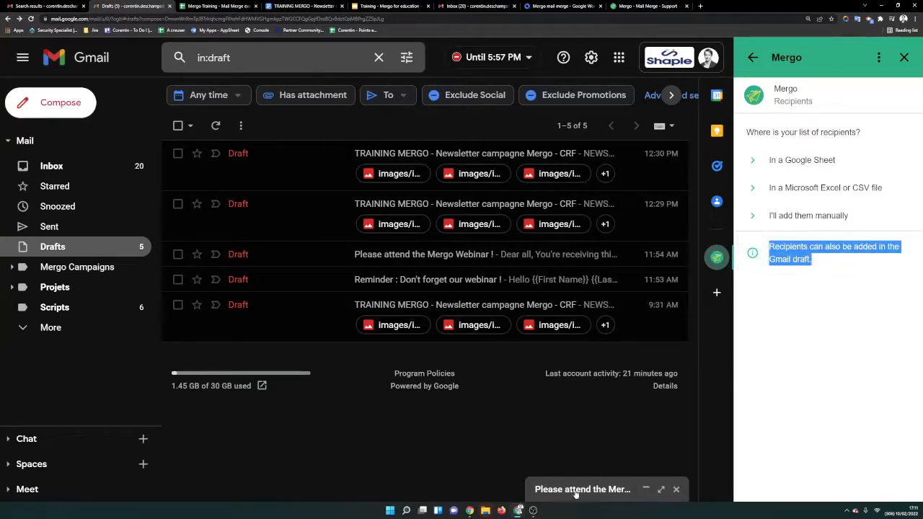
{"action": "left_click", "coordinate": [823, 272]}
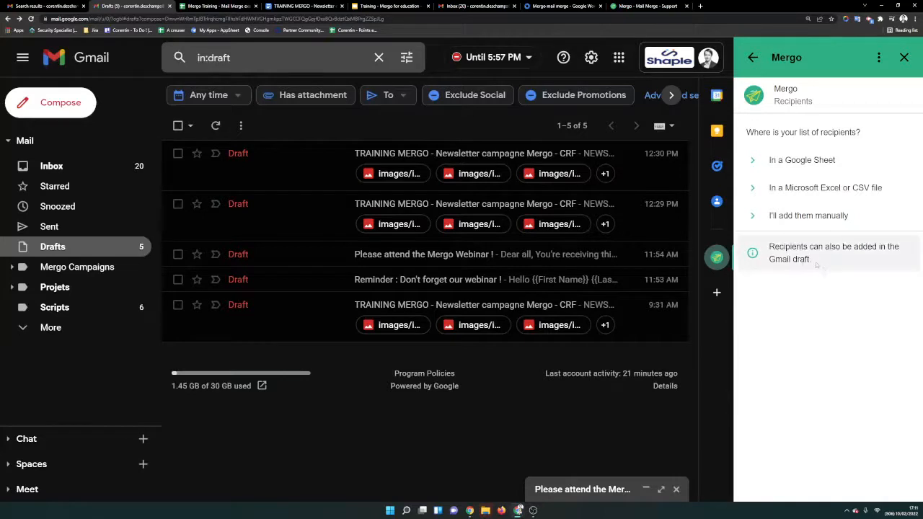
{"action": "left_click_drag", "start_coordinate": [746, 132], "coordinate": [882, 132]}
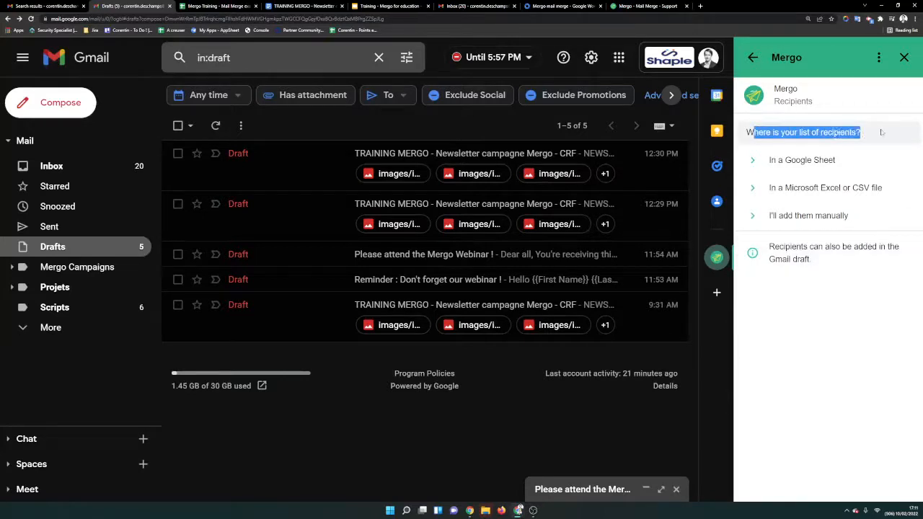
{"action": "left_click", "coordinate": [881, 132]}
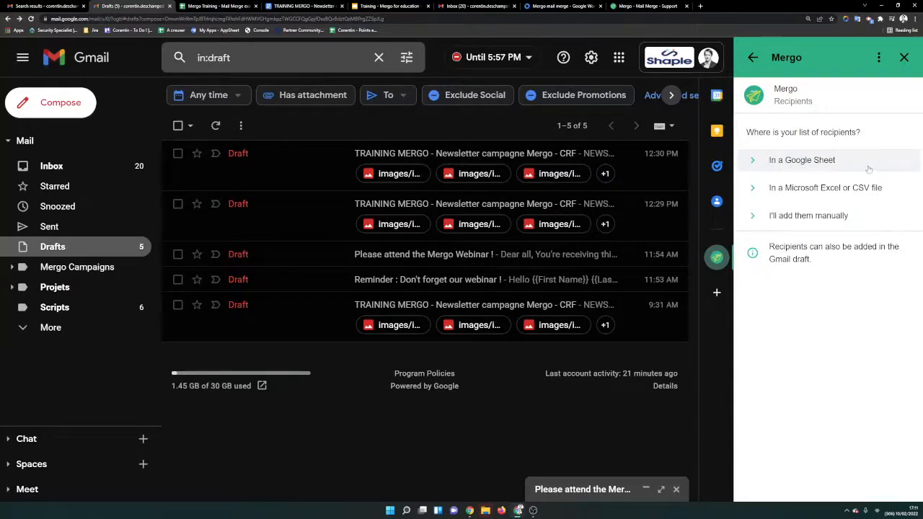
Use the Google Sheet "Mergo Training - Mail Merge example" as the recipient source for the campaign.
{"action": "left_click", "coordinate": [822, 161]}
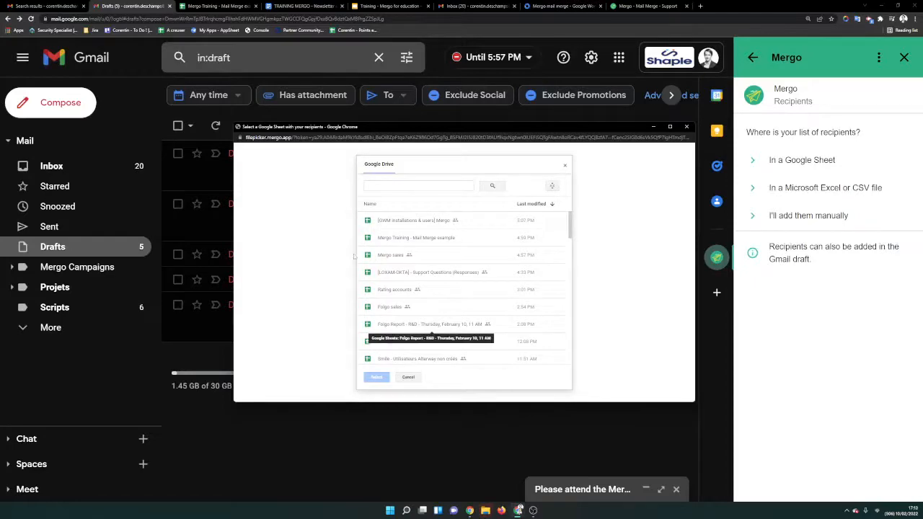
{"action": "left_click", "coordinate": [199, 5]}
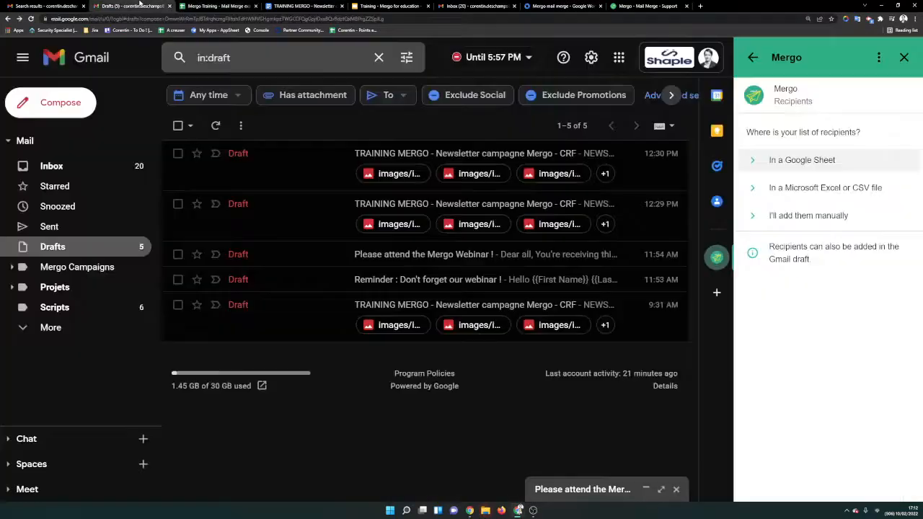
{"action": "left_click", "coordinate": [140, 5]}
{"action": "left_click", "coordinate": [716, 473]}
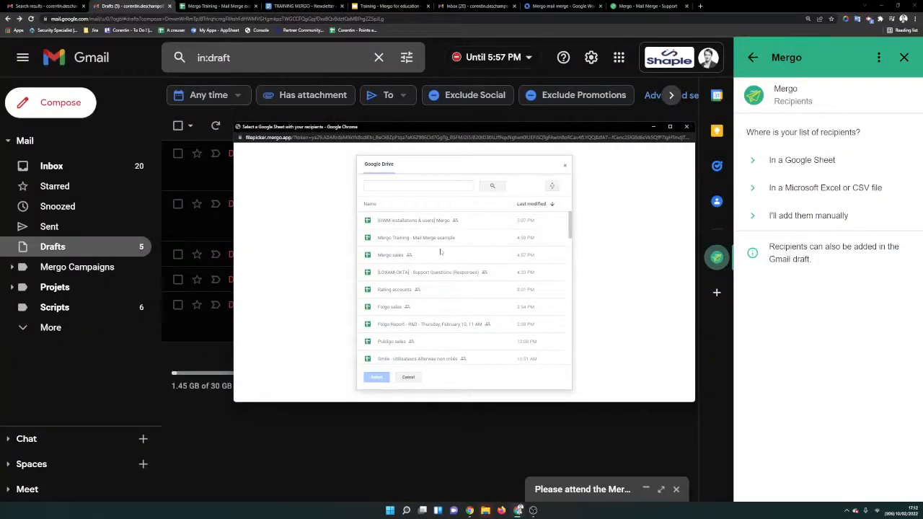
{"action": "left_click", "coordinate": [464, 241]}
{"action": "left_click", "coordinate": [378, 378]}
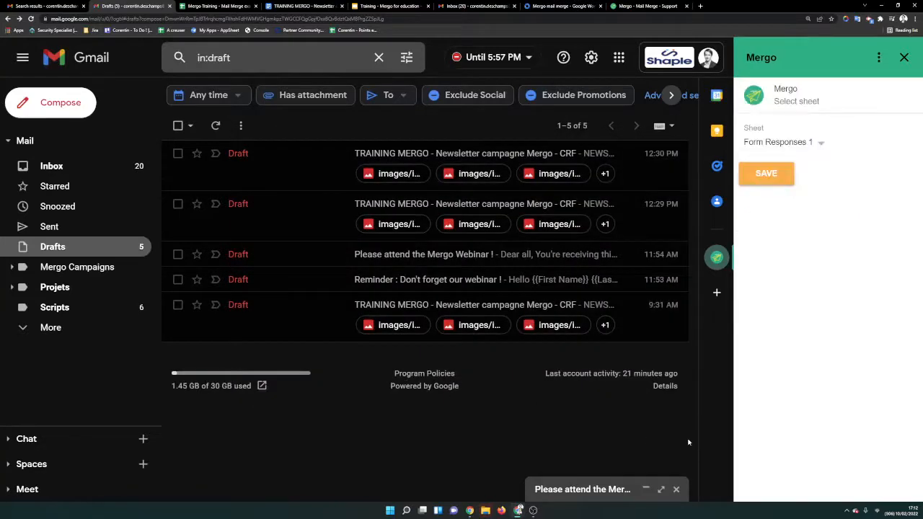
Set the recipient sheet to "Form Responses 1".
{"action": "left_click_drag", "start_coordinate": [745, 132], "coordinate": [783, 137]}
{"action": "left_click", "coordinate": [782, 129]}
{"action": "left_click", "coordinate": [788, 143]}
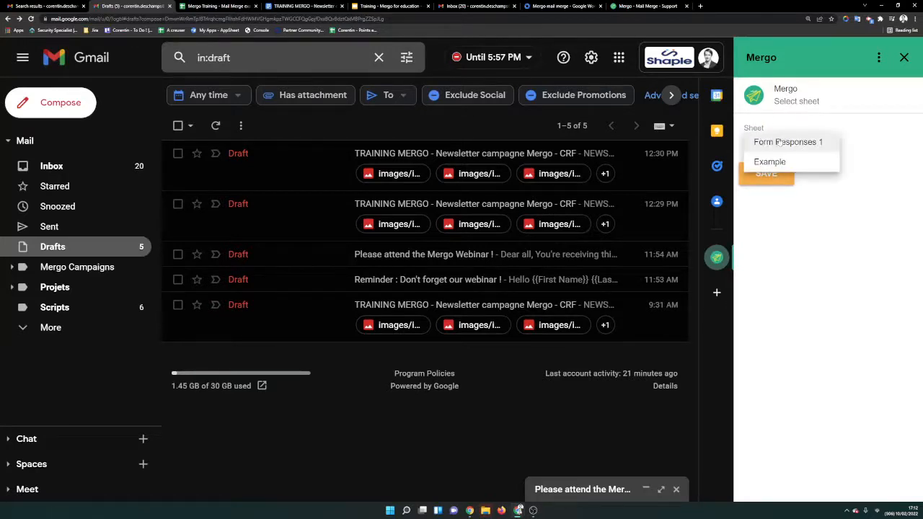
{"action": "left_click", "coordinate": [786, 141]}
Switch to the "Mergo Training - Mail Merge example" spreadsheet and clear the merge status in rows 2 to 5 of Form Responses 1.
{"action": "left_click", "coordinate": [209, 5]}
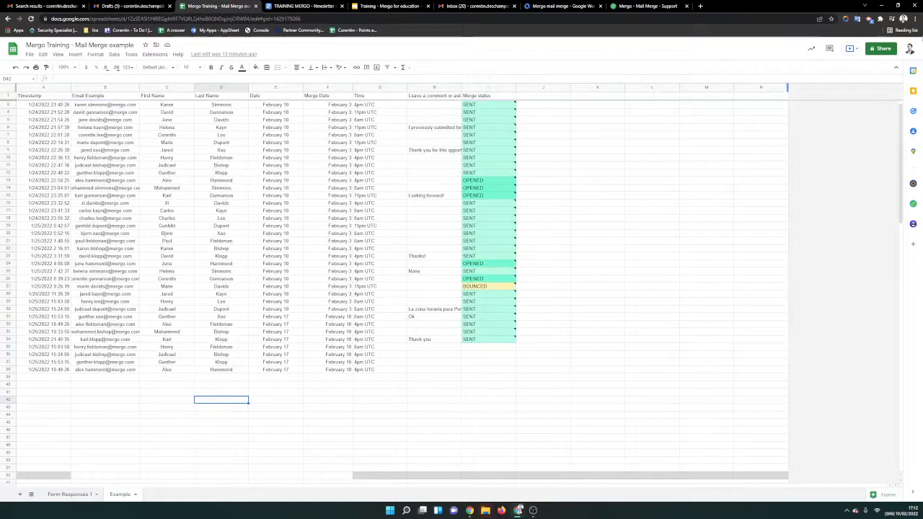
{"action": "left_click", "coordinate": [915, 18]}
{"action": "left_click", "coordinate": [896, 87]}
{"action": "left_click", "coordinate": [895, 87]}
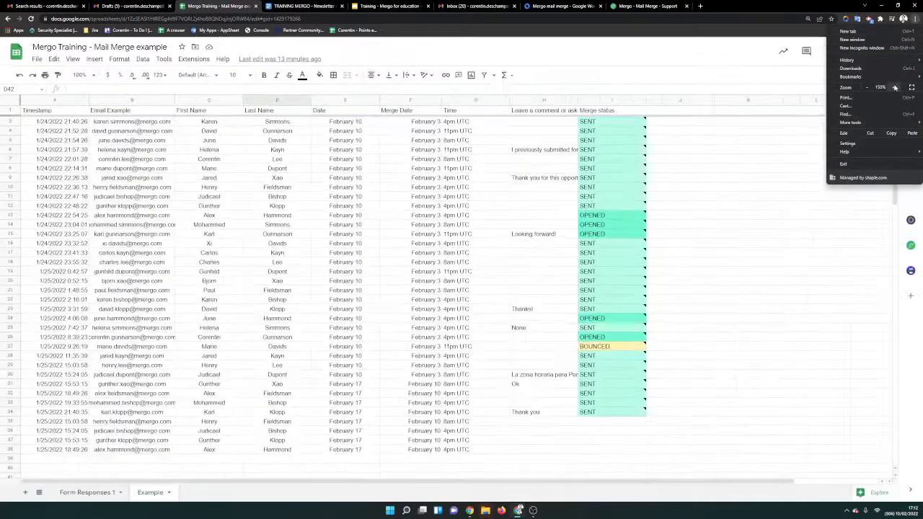
{"action": "left_click", "coordinate": [895, 87]}
{"action": "left_click", "coordinate": [551, 290]}
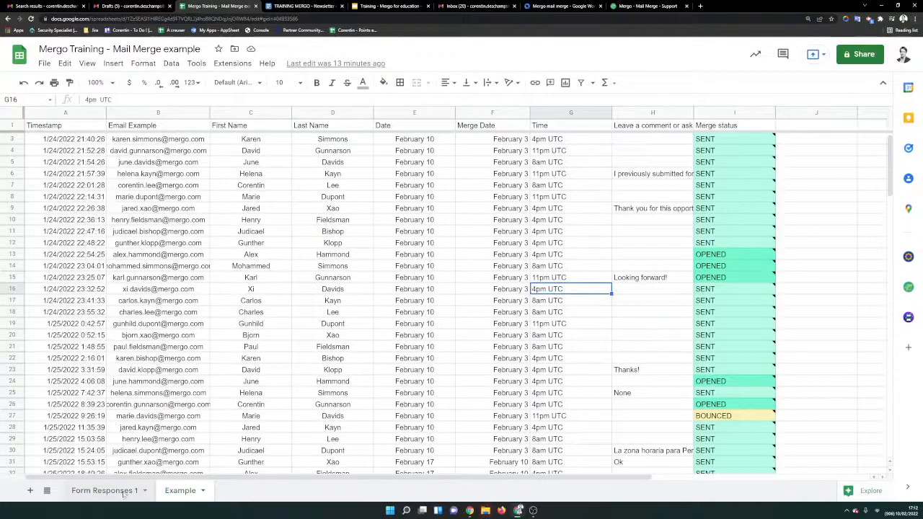
{"action": "left_click", "coordinate": [104, 490]}
{"action": "left_click_drag", "start_coordinate": [232, 145], "coordinate": [233, 173]}
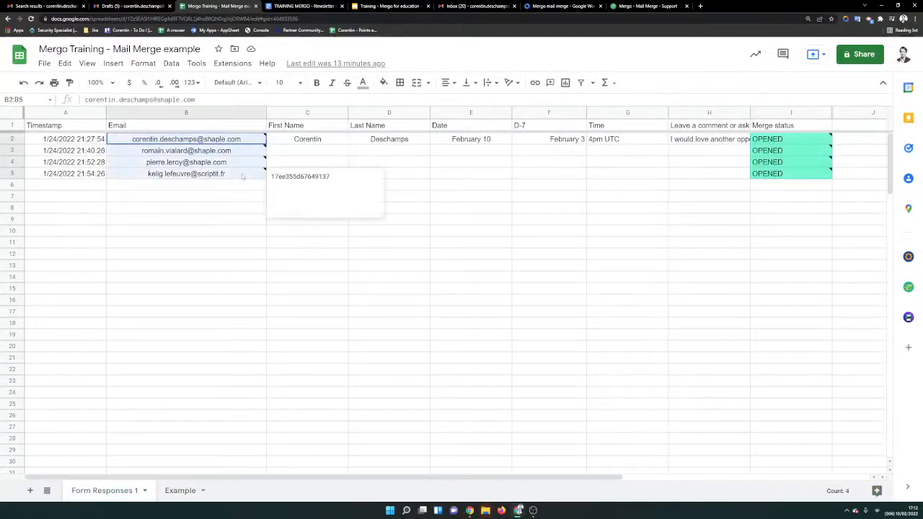
{"action": "left_click_drag", "start_coordinate": [791, 173], "coordinate": [773, 143]}
{"action": "key", "text": "Delete"}
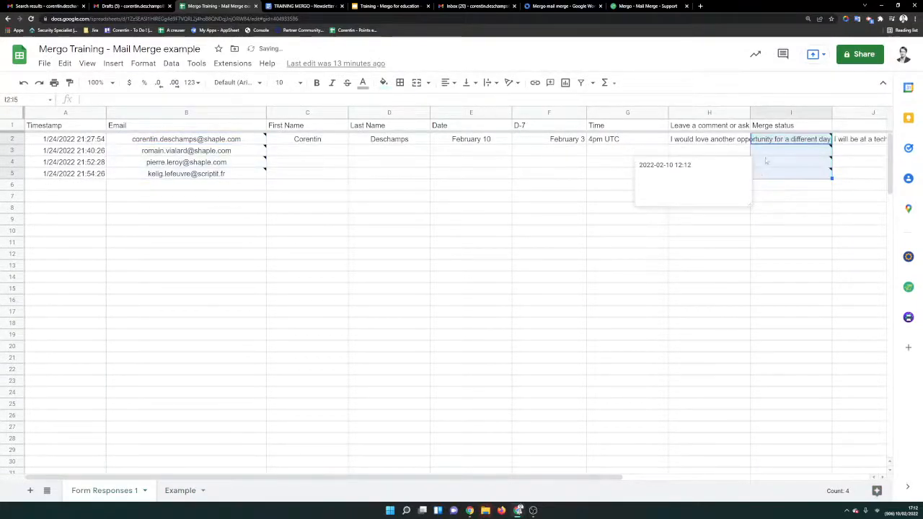
{"action": "left_click", "coordinate": [730, 260]}
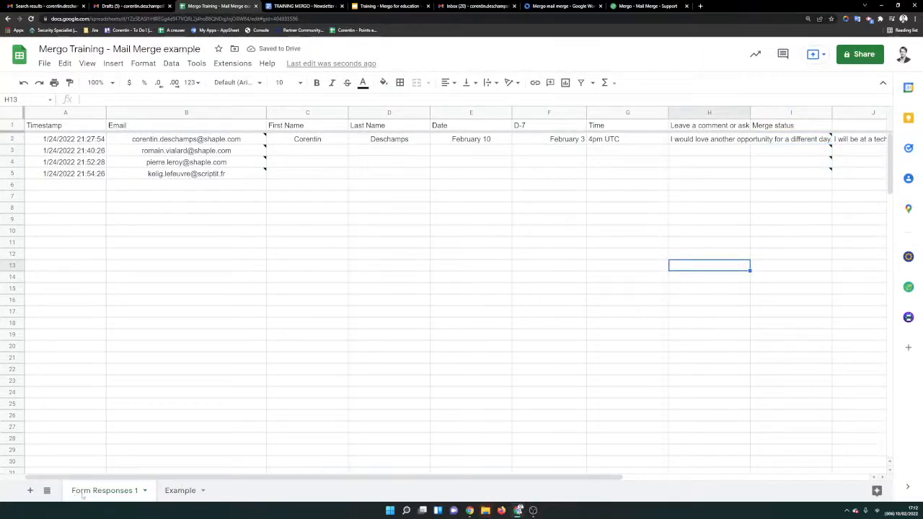
Compare the Example sheet with Form Responses 1 and examine the recipient email addresses in cells B2:B5.
{"action": "left_click", "coordinate": [181, 491]}
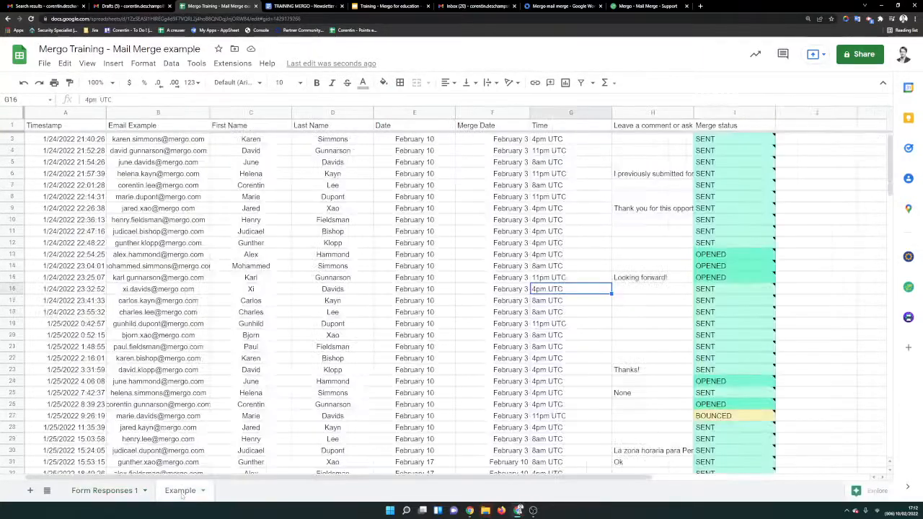
{"action": "left_click", "coordinate": [101, 491]}
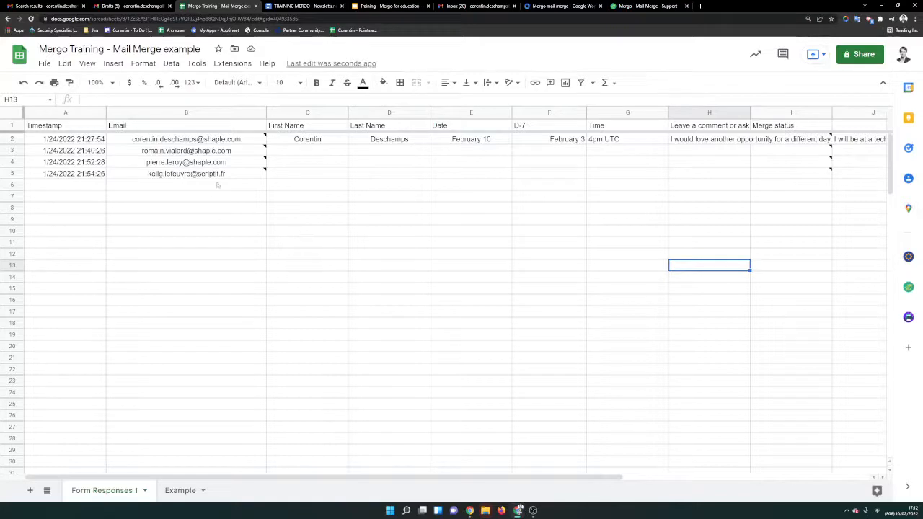
{"action": "left_click_drag", "start_coordinate": [241, 141], "coordinate": [242, 176]}
{"action": "mouse_move", "coordinate": [243, 176]}
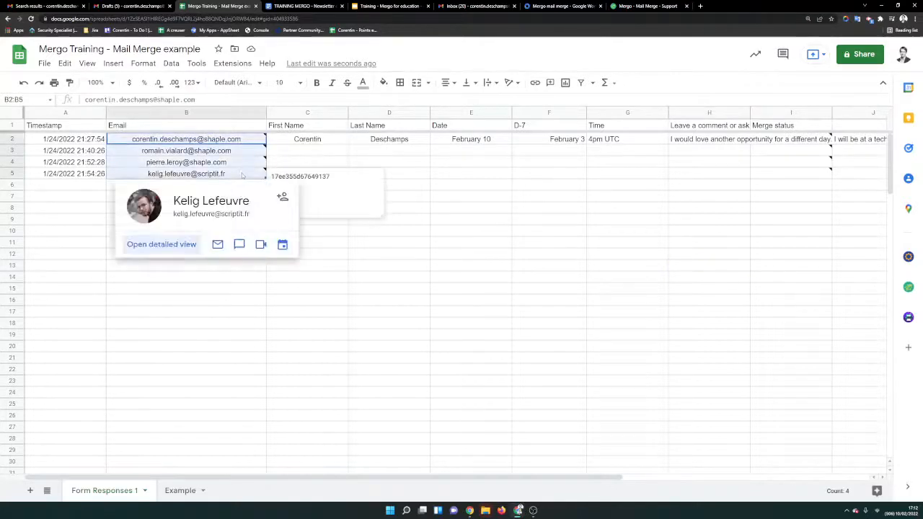
Return to the Gmail drafts and save Form Responses 1 as the campaign's recipient sheet.
{"action": "left_click", "coordinate": [239, 414]}
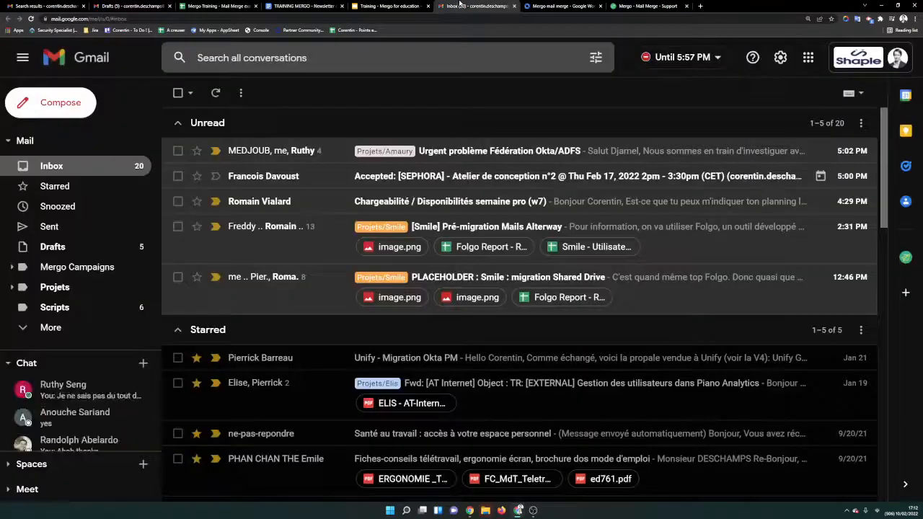
{"action": "left_click", "coordinate": [113, 6]}
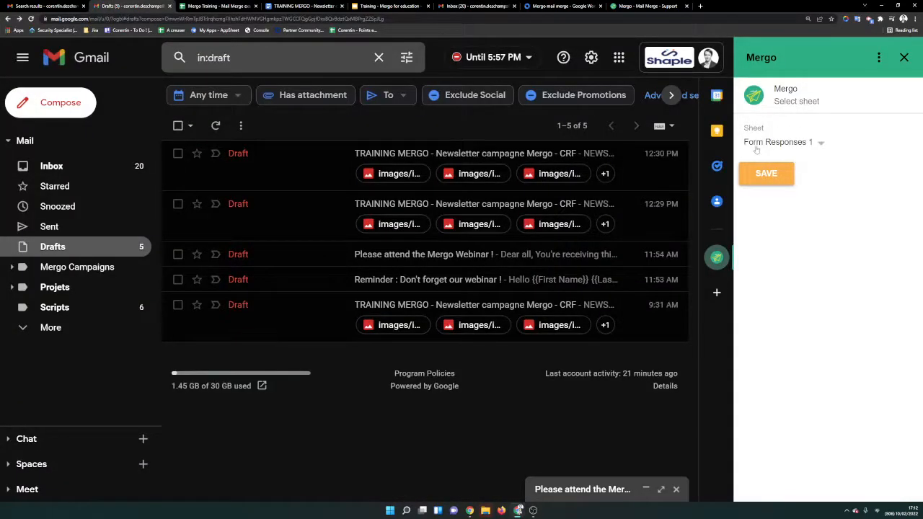
{"action": "left_click", "coordinate": [217, 6]}
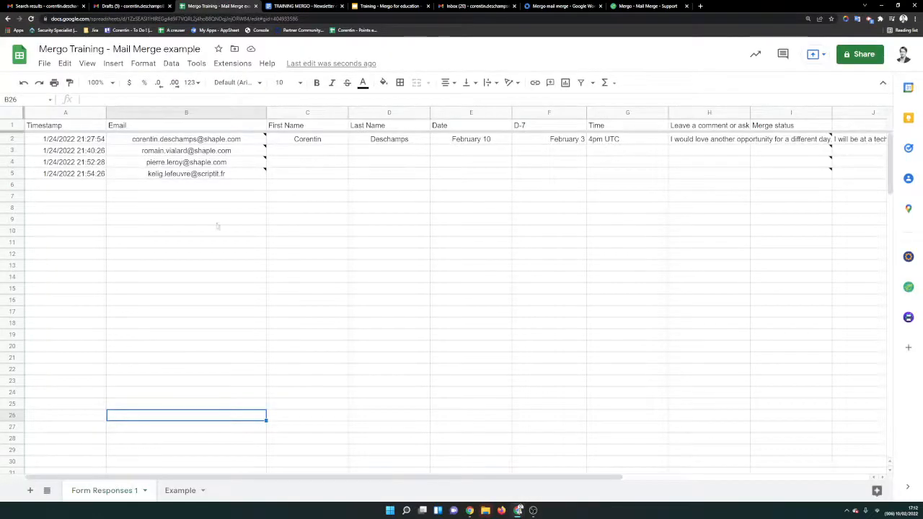
{"action": "left_click", "coordinate": [151, 5]}
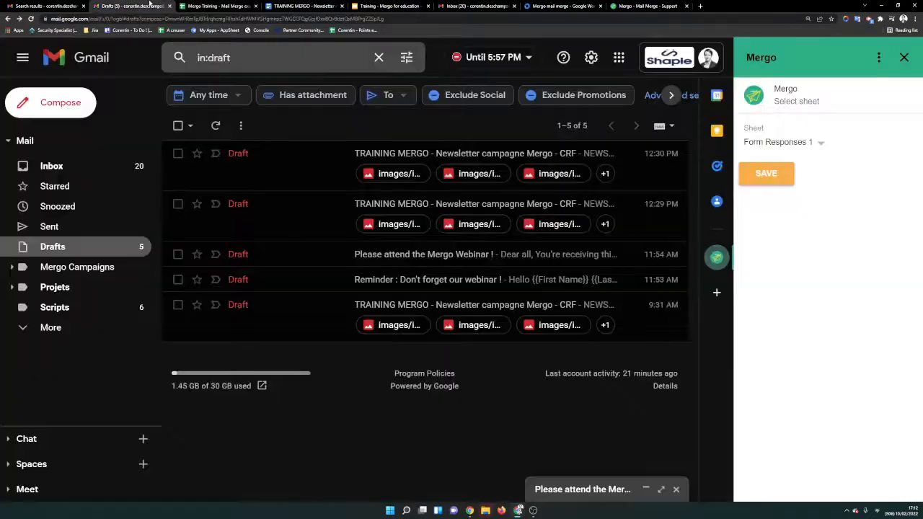
{"action": "left_click", "coordinate": [766, 173]}
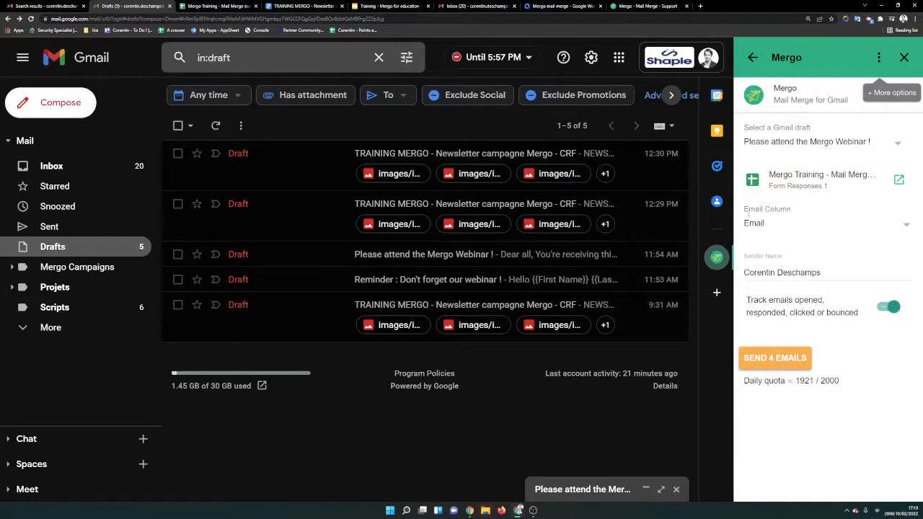
Compare the campaign's email column setting with the Email header and the addresses below it in Form Responses 1.
{"action": "left_click_drag", "start_coordinate": [745, 214], "coordinate": [790, 209]}
{"action": "left_click", "coordinate": [216, 6]}
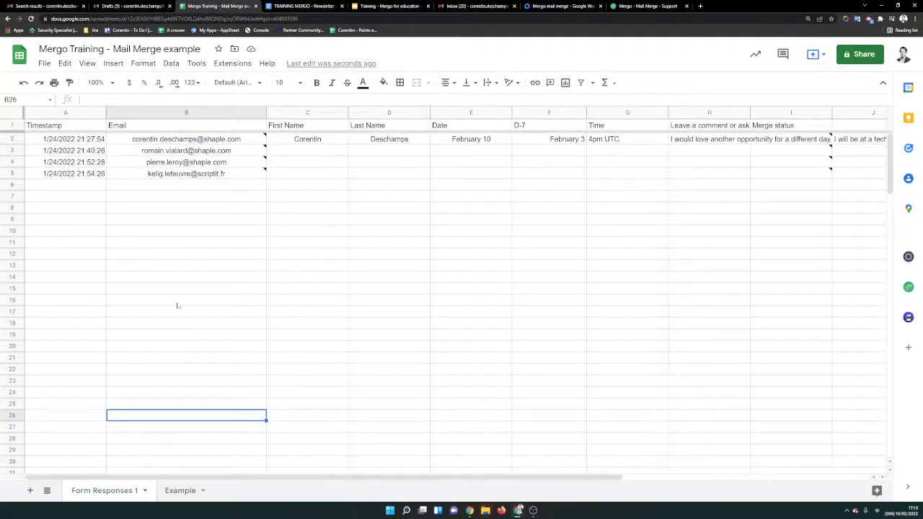
{"action": "left_click", "coordinate": [190, 191]}
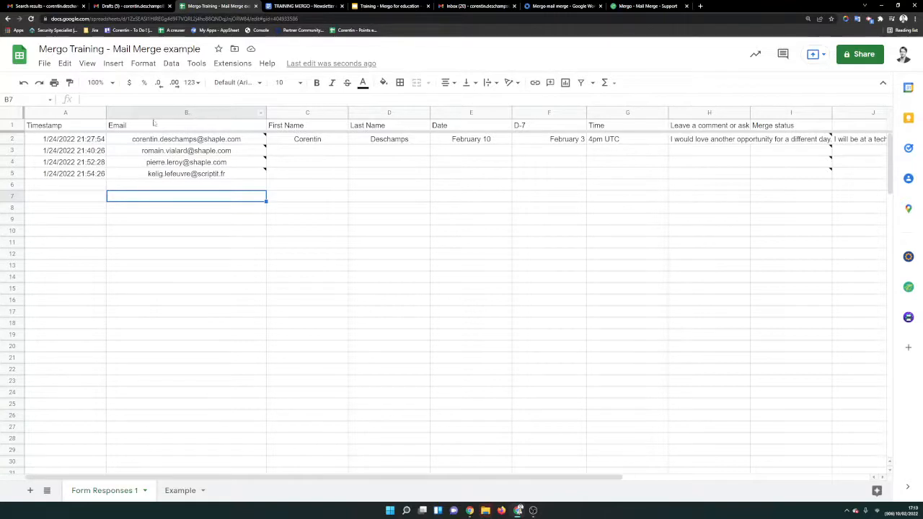
{"action": "left_click", "coordinate": [124, 128]}
{"action": "left_click_drag", "start_coordinate": [207, 145], "coordinate": [206, 173]}
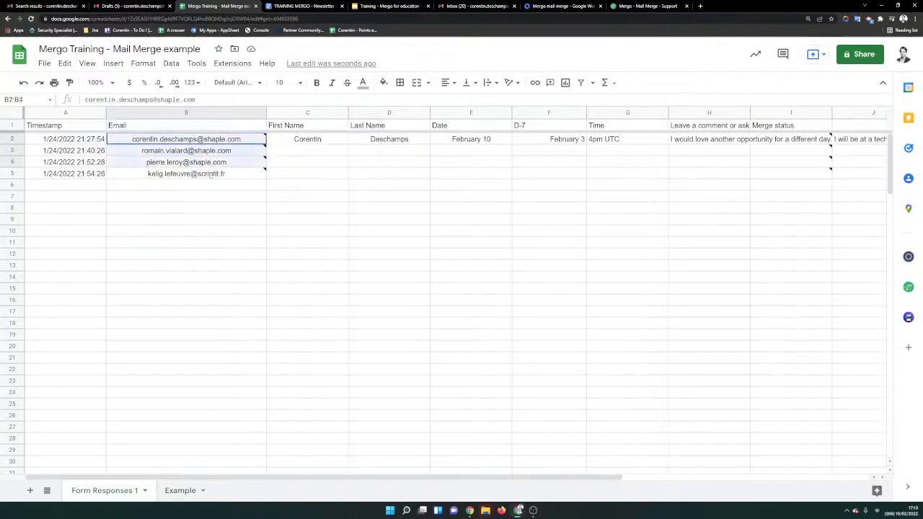
{"action": "left_click", "coordinate": [209, 209]}
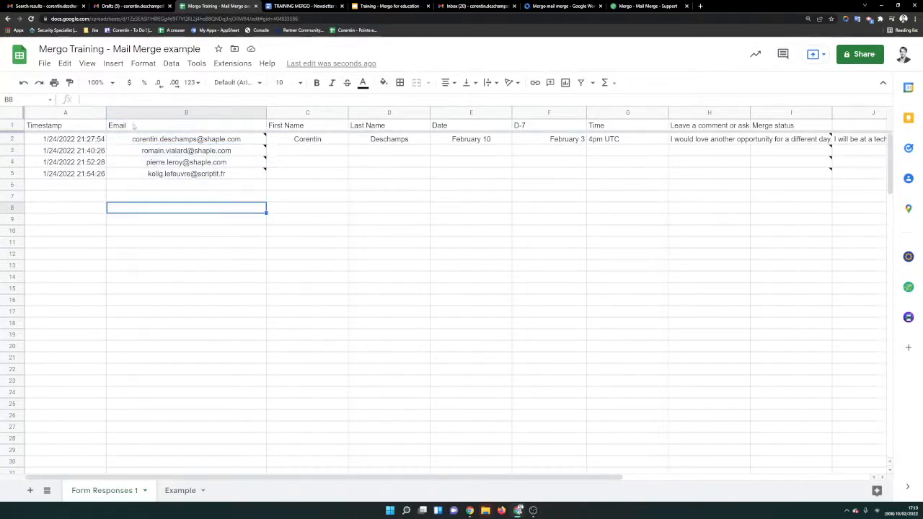
Return to the campaign in Gmail and set its email column to Email.
{"action": "left_click", "coordinate": [123, 6]}
{"action": "left_click", "coordinate": [768, 223]}
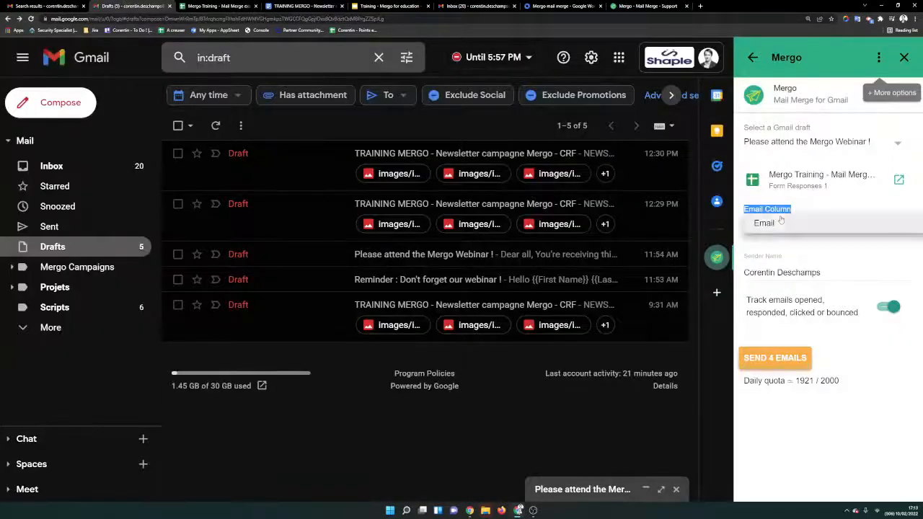
{"action": "left_click", "coordinate": [762, 225]}
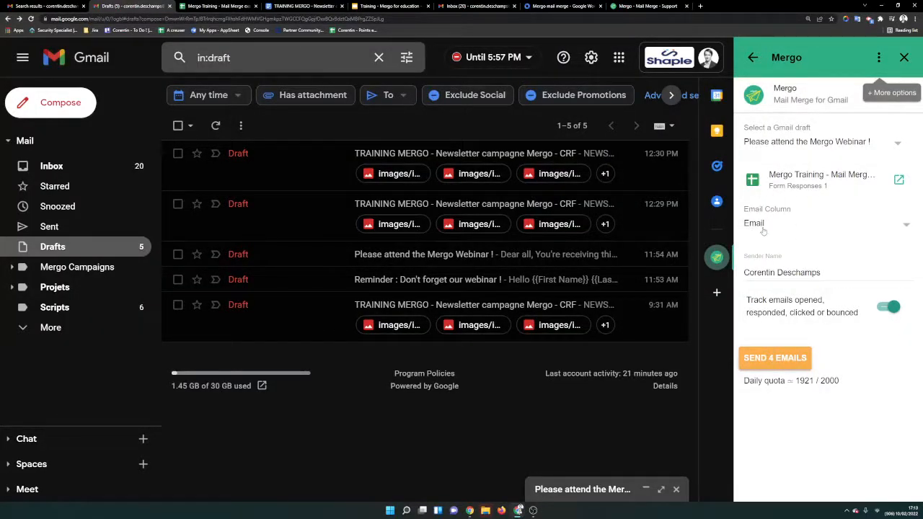
Recheck the recipient addresses and the Email header in the spreadsheet, and keep Email as the campaign's email column.
{"action": "left_click", "coordinate": [218, 5]}
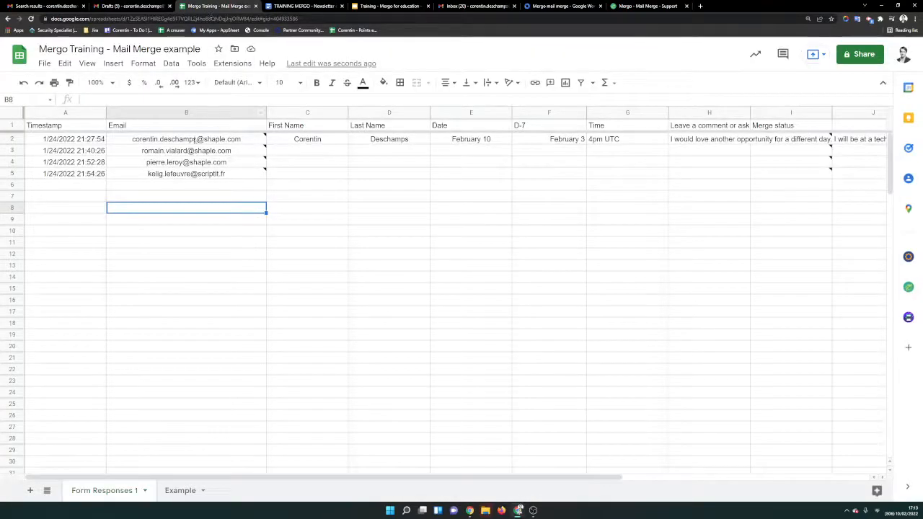
{"action": "mouse_move", "coordinate": [199, 141]}
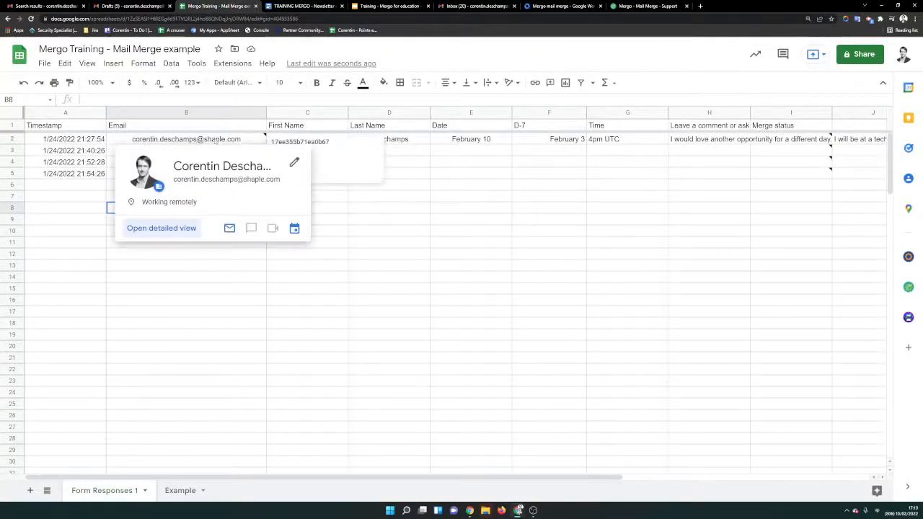
{"action": "left_click", "coordinate": [212, 280]}
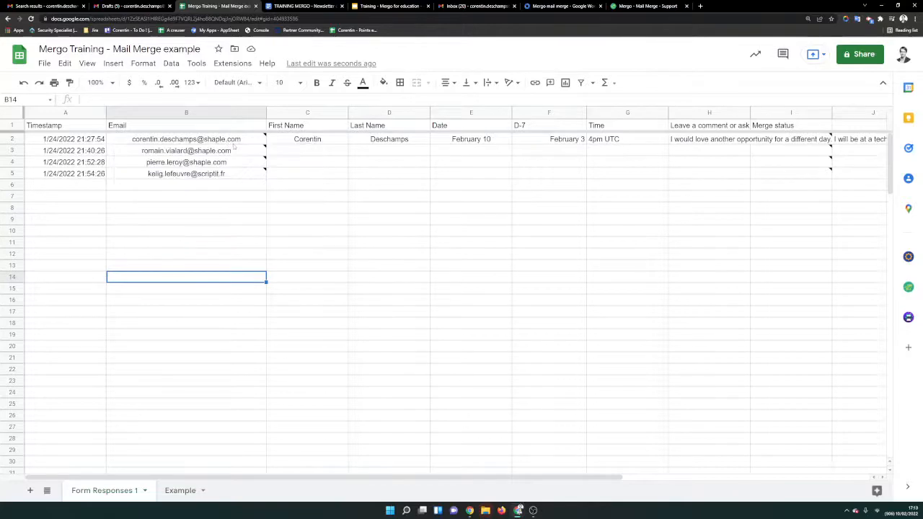
{"action": "left_click", "coordinate": [134, 130]}
{"action": "left_click", "coordinate": [130, 6]}
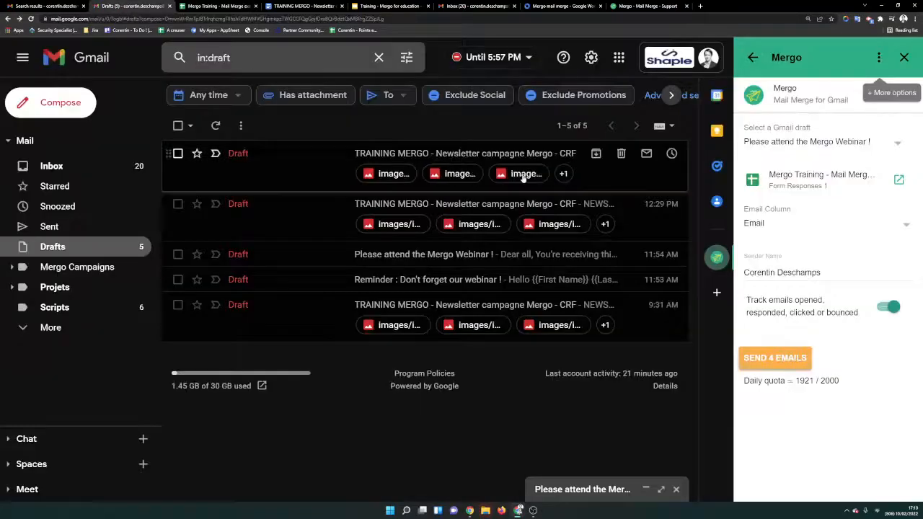
{"action": "left_click", "coordinate": [803, 222]}
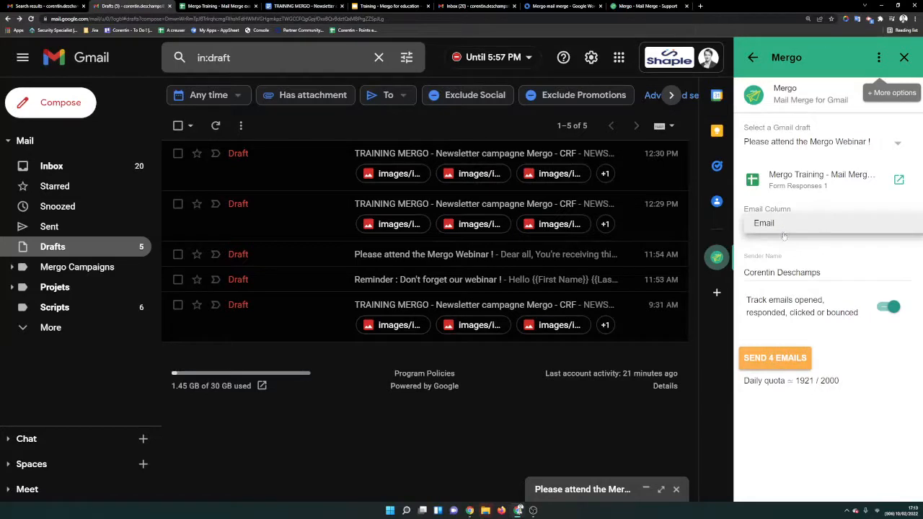
{"action": "left_click", "coordinate": [791, 226]}
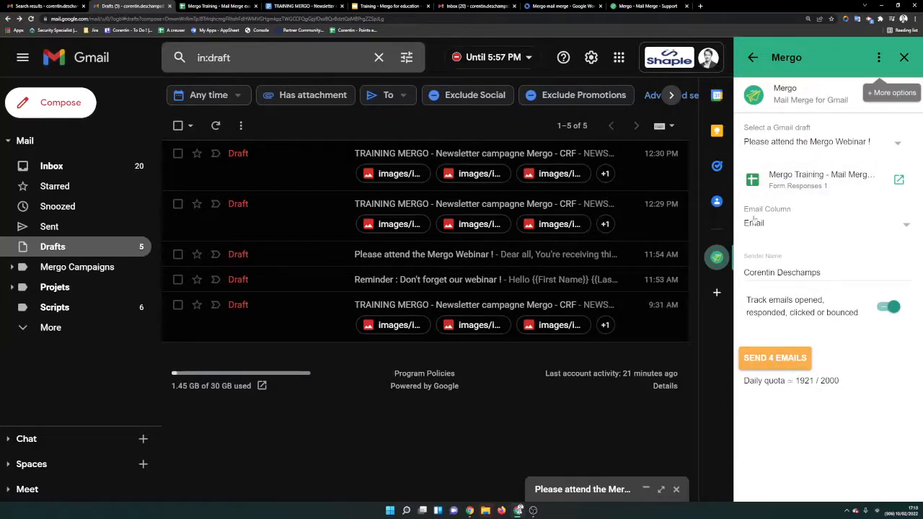
Review the campaign's sender name and the option for tracking opened, responded, clicked or bounced emails.
{"action": "left_click", "coordinate": [798, 272]}
{"action": "left_click_drag", "start_coordinate": [821, 272], "coordinate": [740, 298]}
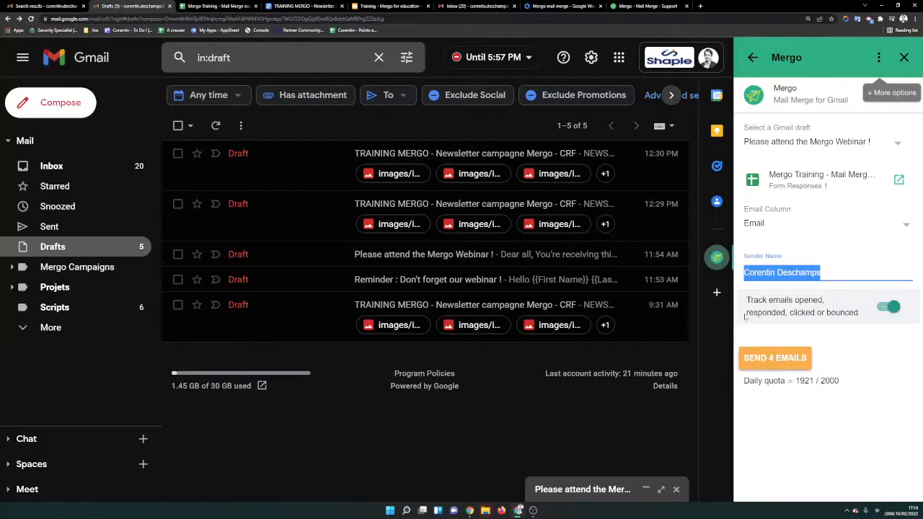
{"action": "left_click", "coordinate": [838, 272]}
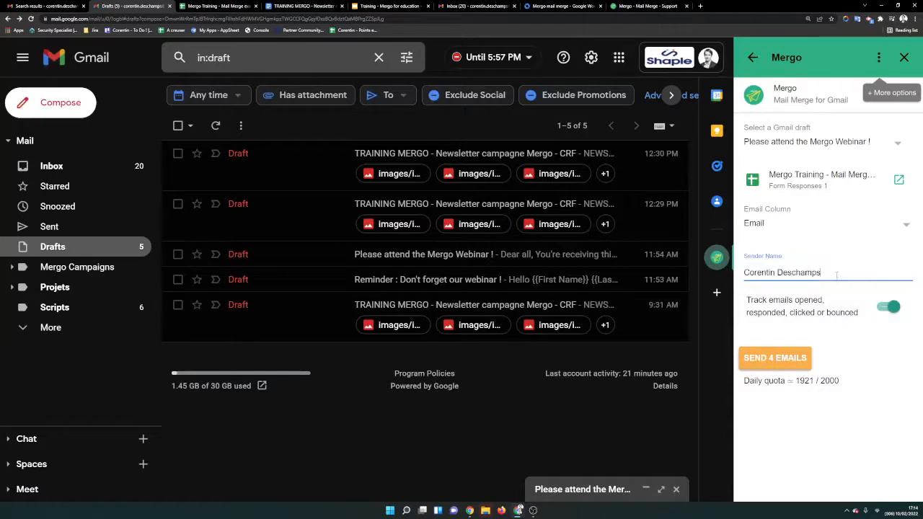
{"action": "left_click_drag", "start_coordinate": [746, 299], "coordinate": [857, 313]}
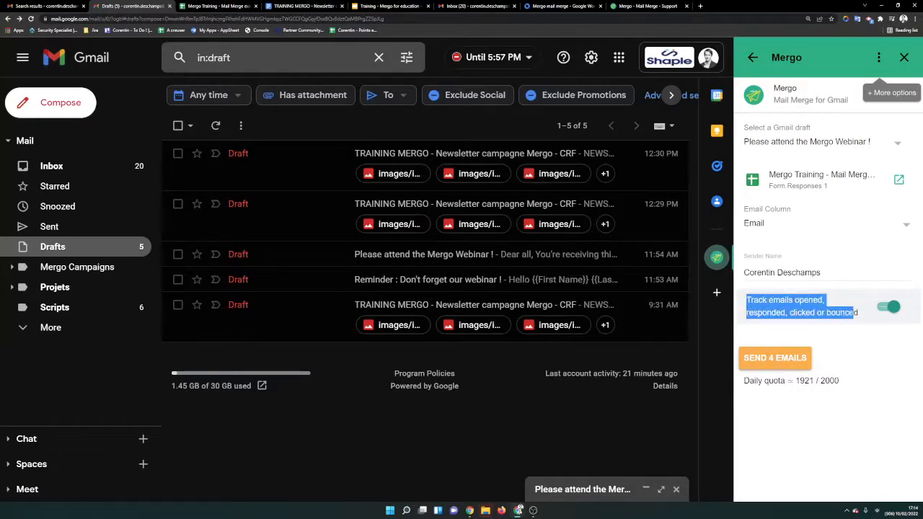
{"action": "left_click", "coordinate": [853, 313]}
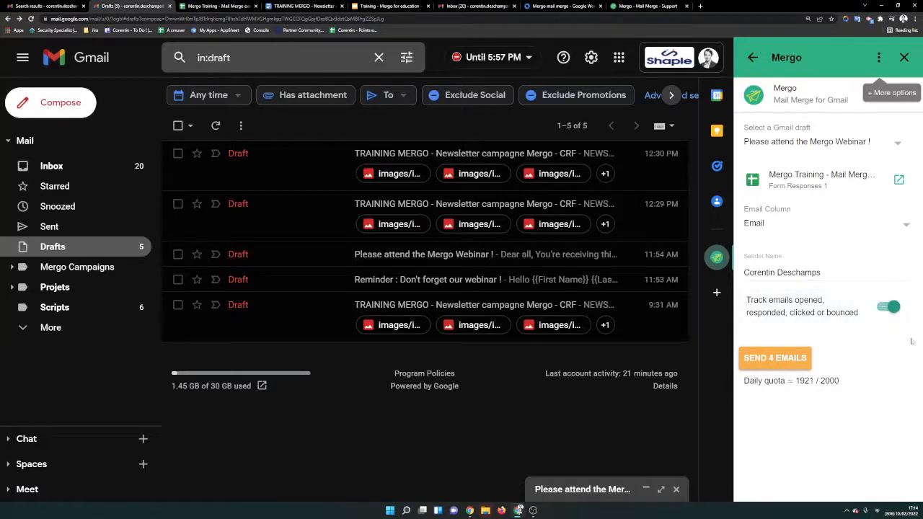
Send the 4 campaign emails and refresh the tracking report to follow the sending progress.
{"action": "left_click", "coordinate": [798, 359]}
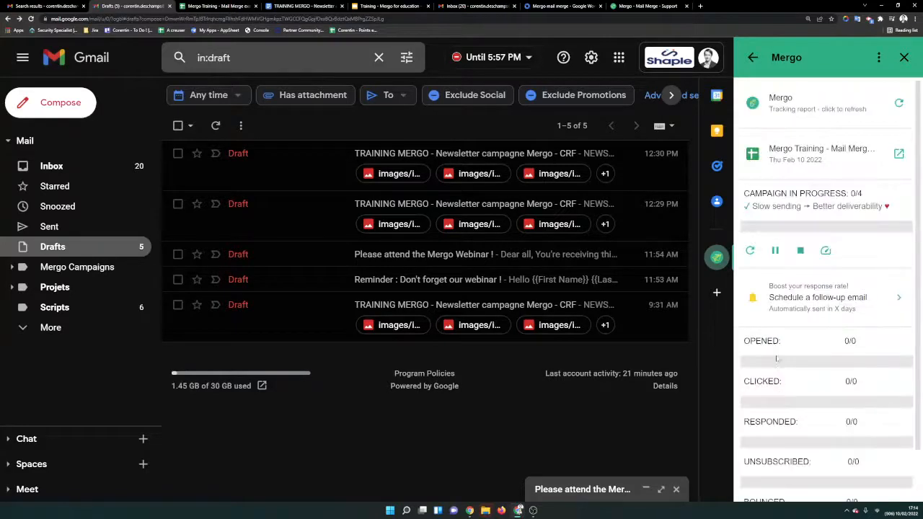
{"action": "scroll", "coordinate": [855, 292], "scroll_direction": "down", "scroll_amount": 1}
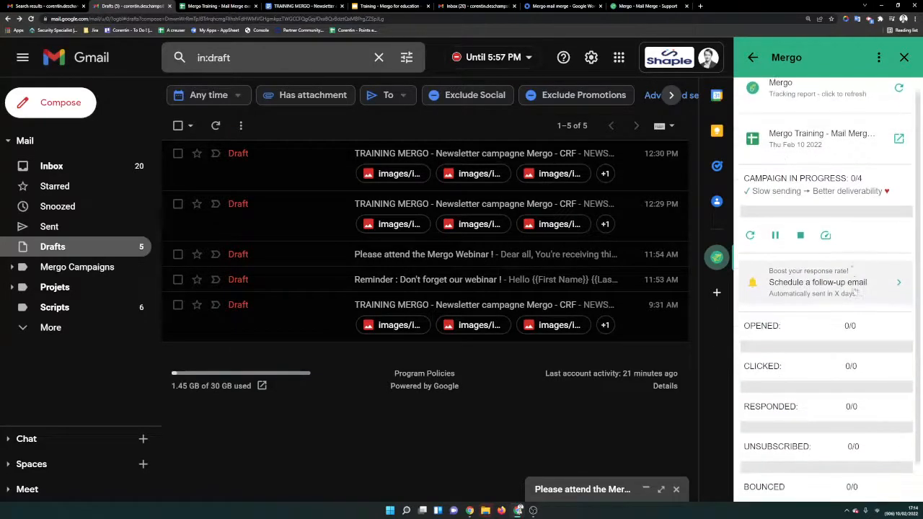
{"action": "scroll", "coordinate": [788, 193], "scroll_direction": "up", "scroll_amount": 1}
{"action": "left_click_drag", "start_coordinate": [854, 194], "coordinate": [866, 199]}
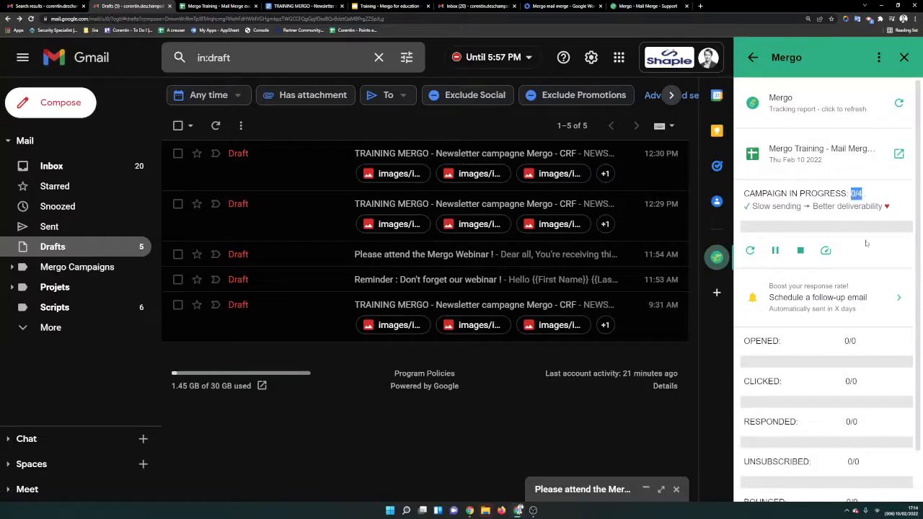
{"action": "left_click", "coordinate": [885, 195]}
{"action": "left_click", "coordinate": [900, 104]}
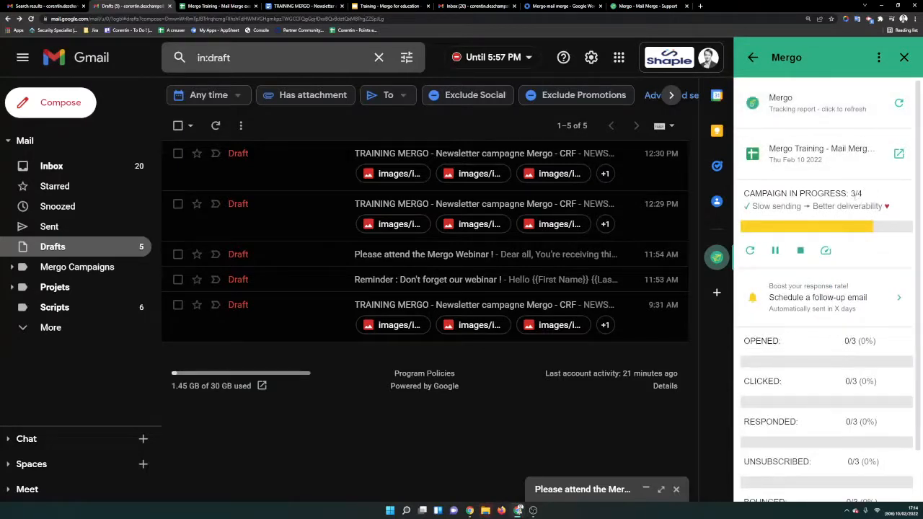
{"action": "left_click", "coordinate": [892, 110]}
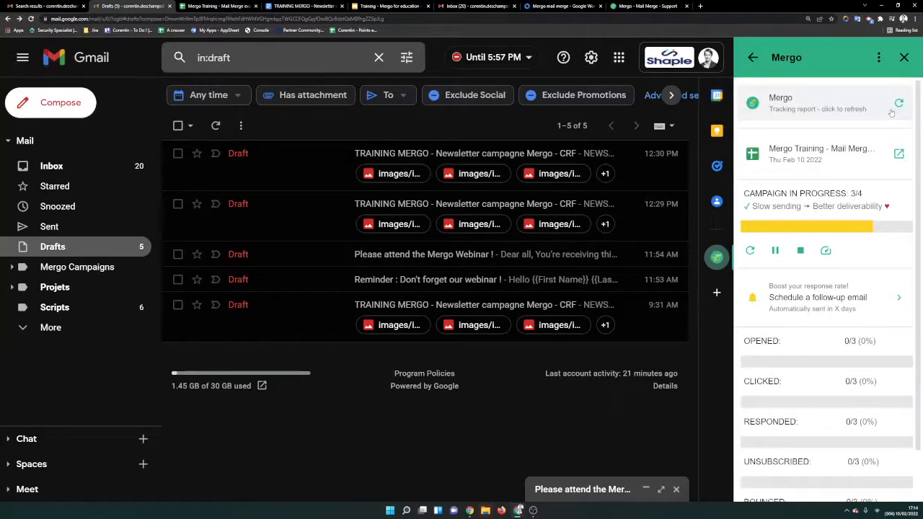
{"action": "left_click", "coordinate": [898, 105]}
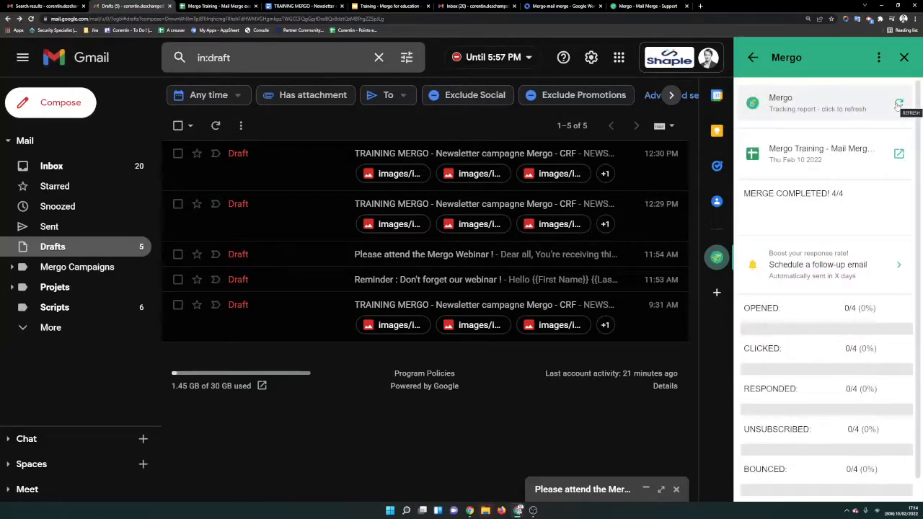
Examine the merge completion status and the opened, clicked, responded, unsubscribed and bounced figures in the tracking report.
{"action": "left_click_drag", "start_coordinate": [751, 194], "coordinate": [879, 188]}
{"action": "left_click", "coordinate": [870, 192]}
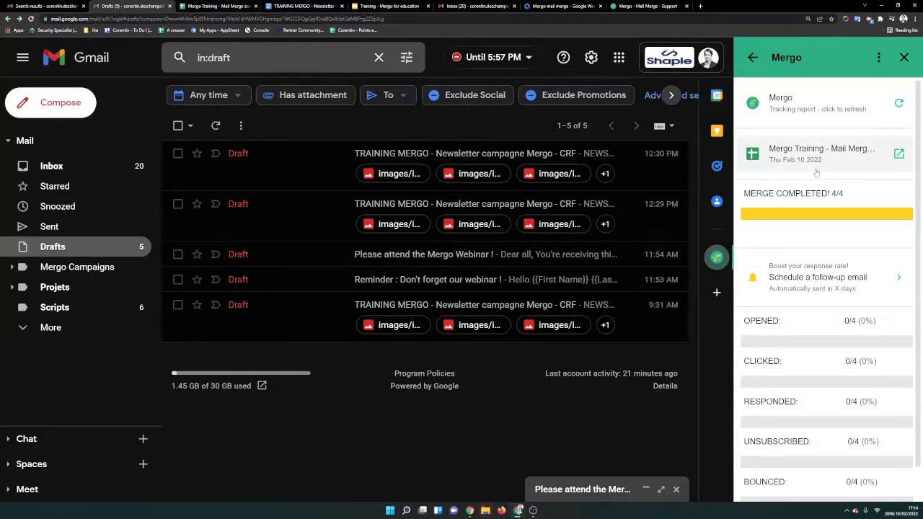
{"action": "scroll", "coordinate": [817, 172], "scroll_direction": "down", "scroll_amount": 1}
{"action": "left_click_drag", "start_coordinate": [756, 284], "coordinate": [906, 476]}
{"action": "left_click", "coordinate": [900, 461]}
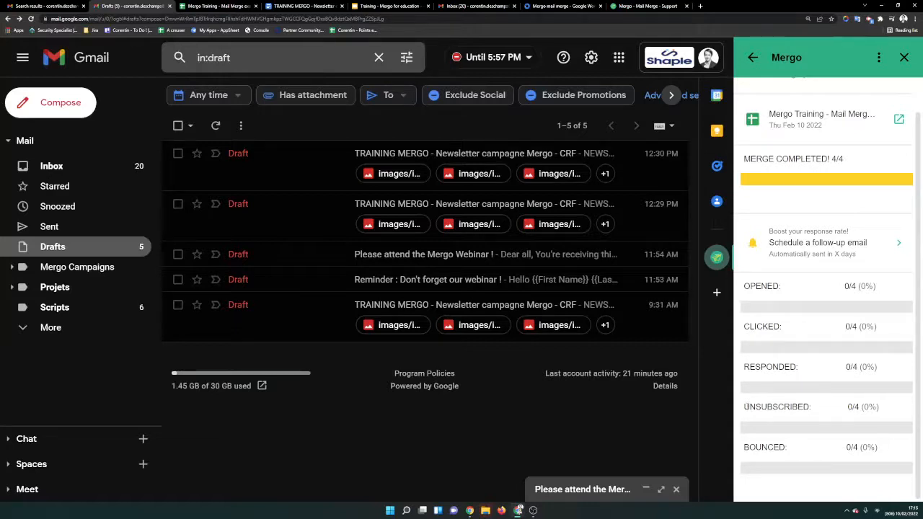
{"action": "left_click_drag", "start_coordinate": [745, 407], "coordinate": [810, 408]}
{"action": "left_click", "coordinate": [809, 407]}
{"action": "mouse_move", "coordinate": [744, 447]}
{"action": "left_mouse_down"}
{"action": "mouse_move", "coordinate": [799, 447]}
{"action": "mouse_move", "coordinate": [744, 448]}
{"action": "left_mouse_up"}
{"action": "left_click", "coordinate": [801, 447]}
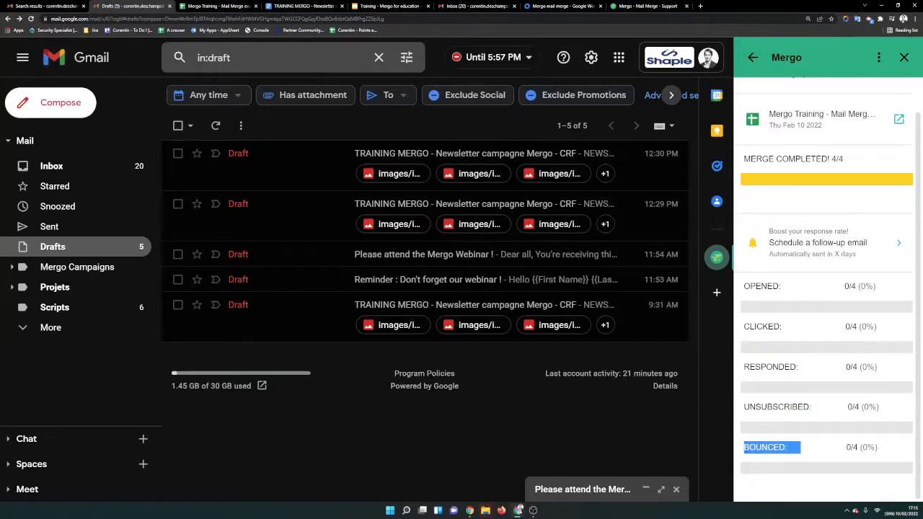
{"action": "left_click", "coordinate": [808, 448]}
{"action": "left_click_drag", "start_coordinate": [800, 448], "coordinate": [745, 447]}
{"action": "left_click", "coordinate": [811, 449]}
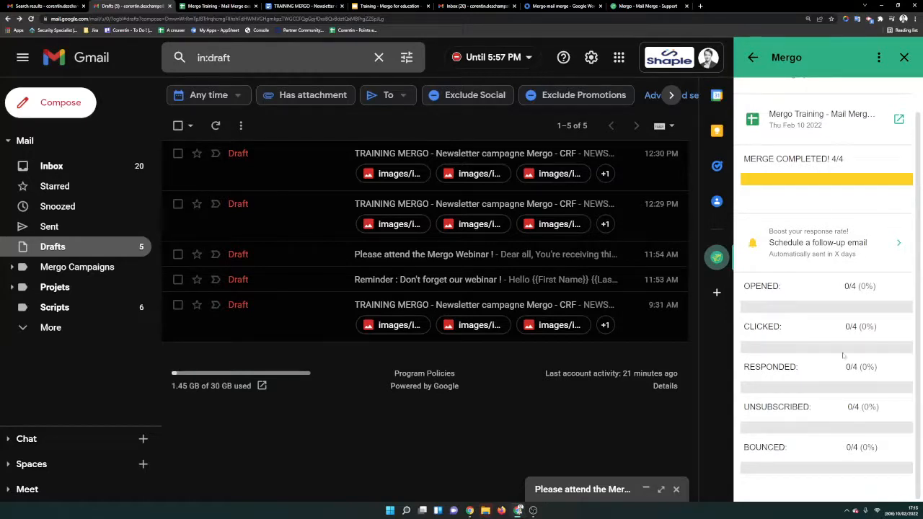
Refresh the tracking report and check the merge status column of Form Responses 1 in the recipient spreadsheet.
{"action": "scroll", "coordinate": [818, 429], "scroll_direction": "up", "scroll_amount": 2}
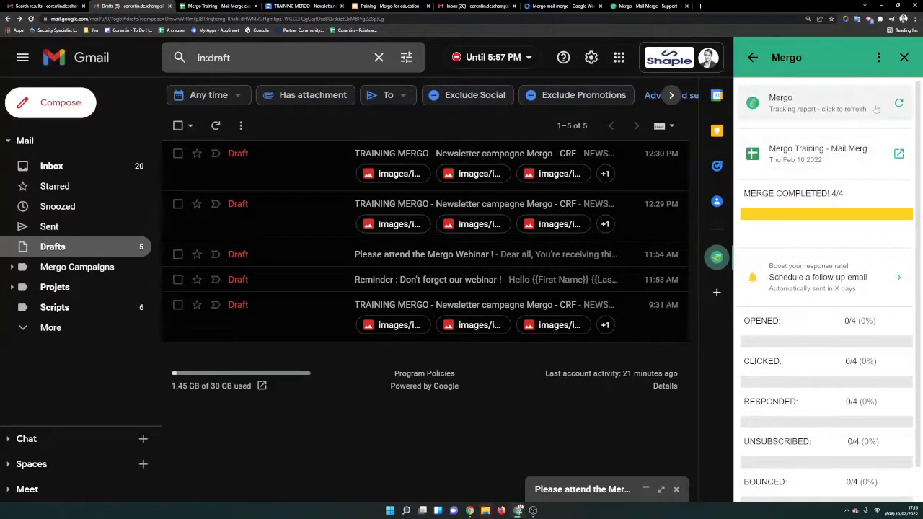
{"action": "left_click", "coordinate": [907, 104]}
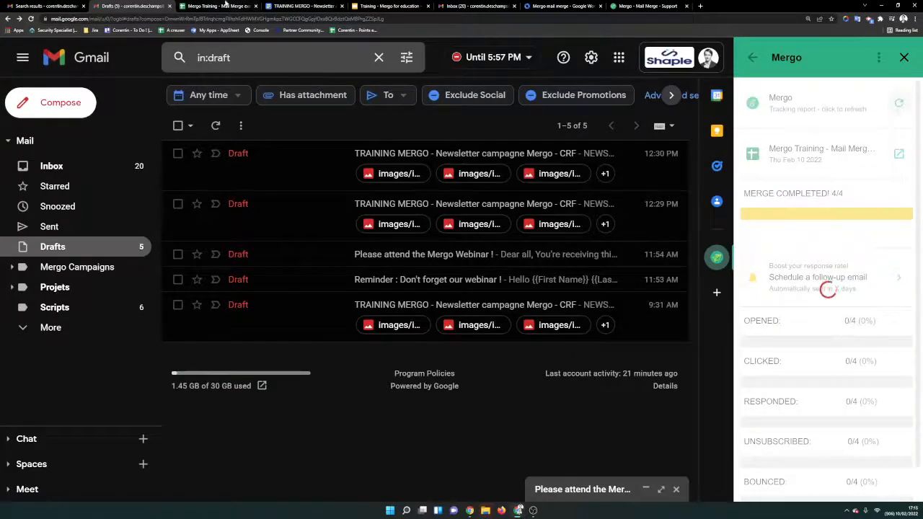
{"action": "left_click", "coordinate": [216, 5]}
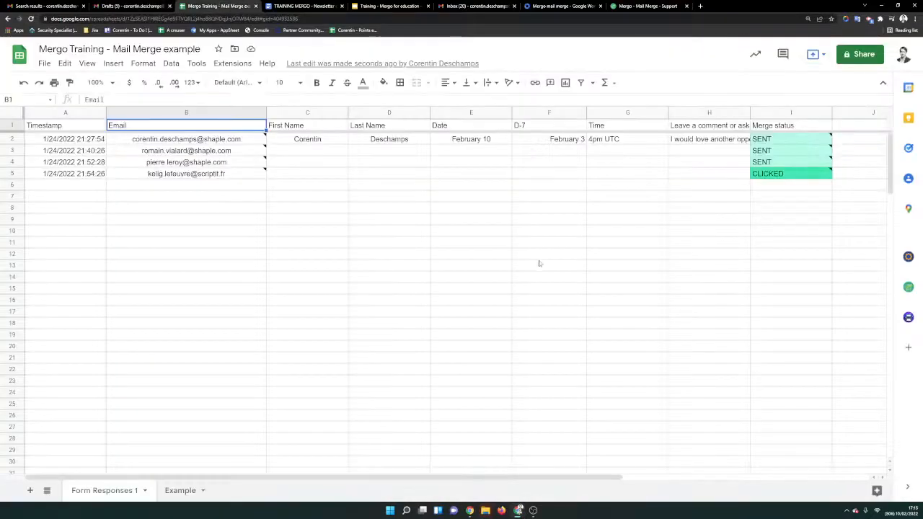
{"action": "left_click", "coordinate": [219, 187]}
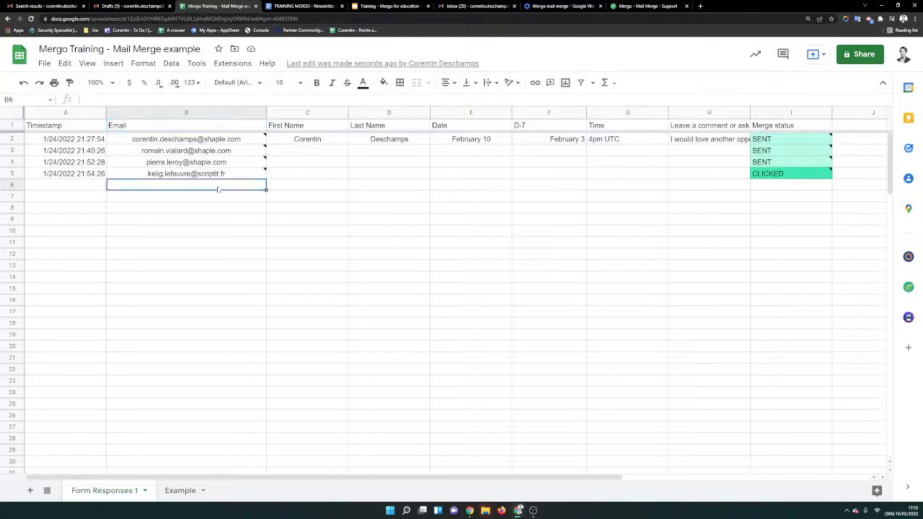
Examine the merge status column for all recipients in Form Responses 1, comparing the sent and clicked entries.
{"action": "left_click", "coordinate": [358, 212]}
{"action": "mouse_move", "coordinate": [230, 183]}
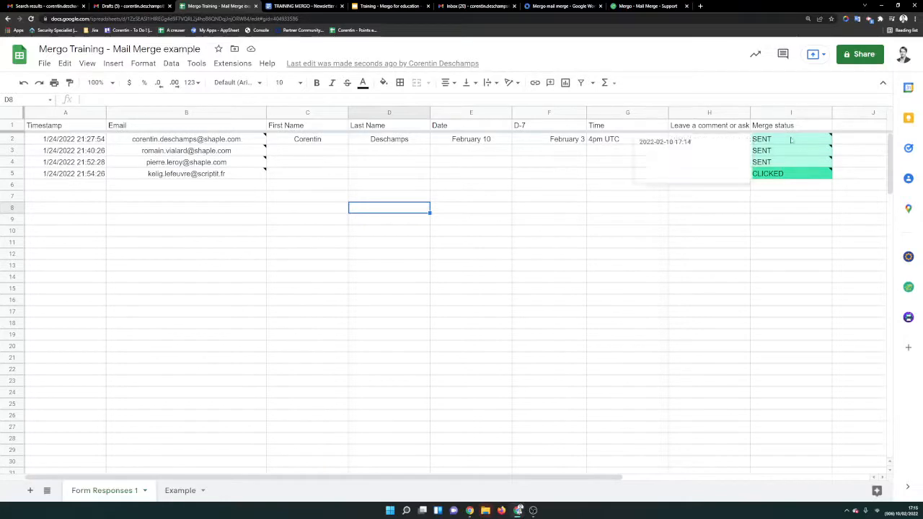
{"action": "left_click", "coordinate": [799, 142]}
{"action": "left_click_drag", "start_coordinate": [800, 141], "coordinate": [797, 173]}
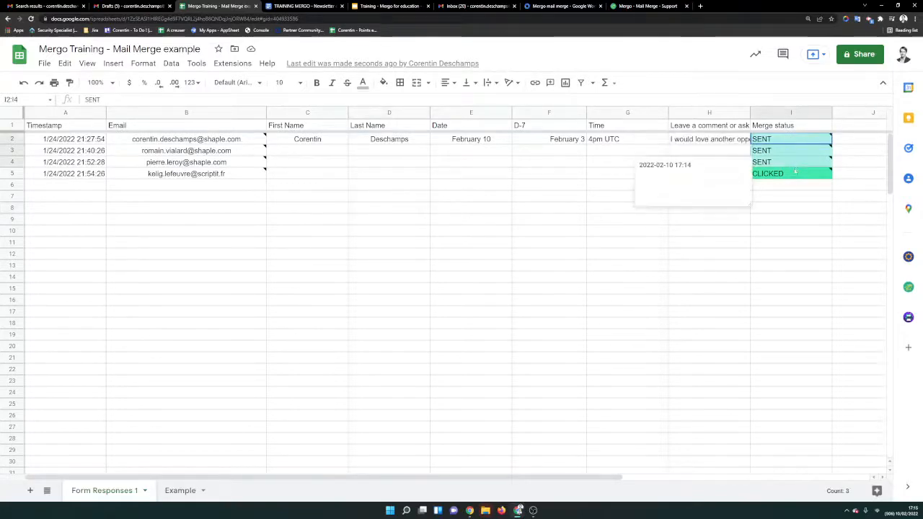
{"action": "left_click", "coordinate": [784, 200]}
{"action": "mouse_move", "coordinate": [792, 176]}
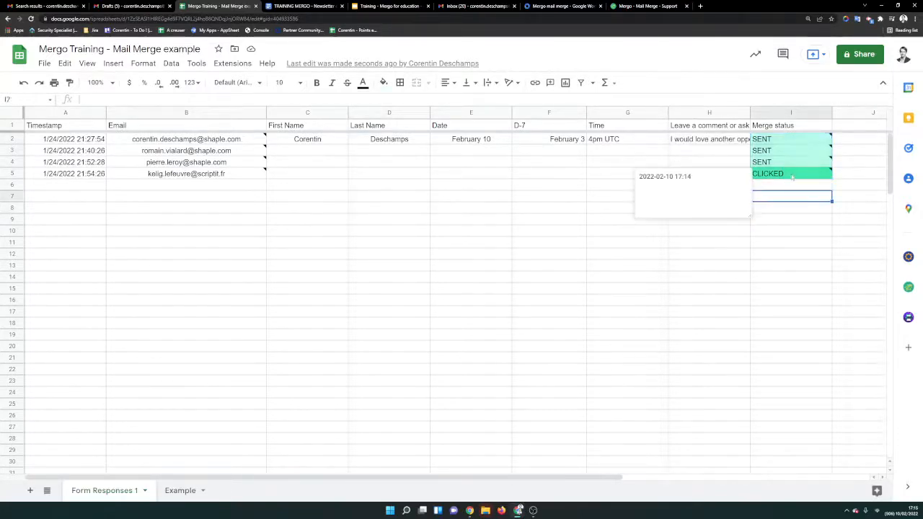
{"action": "left_click", "coordinate": [762, 176]}
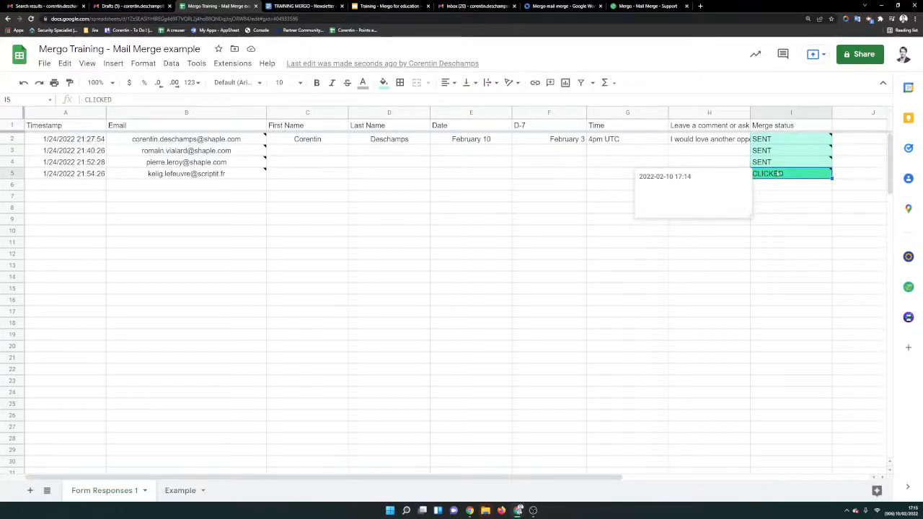
{"action": "left_click_drag", "start_coordinate": [792, 139], "coordinate": [793, 162]}
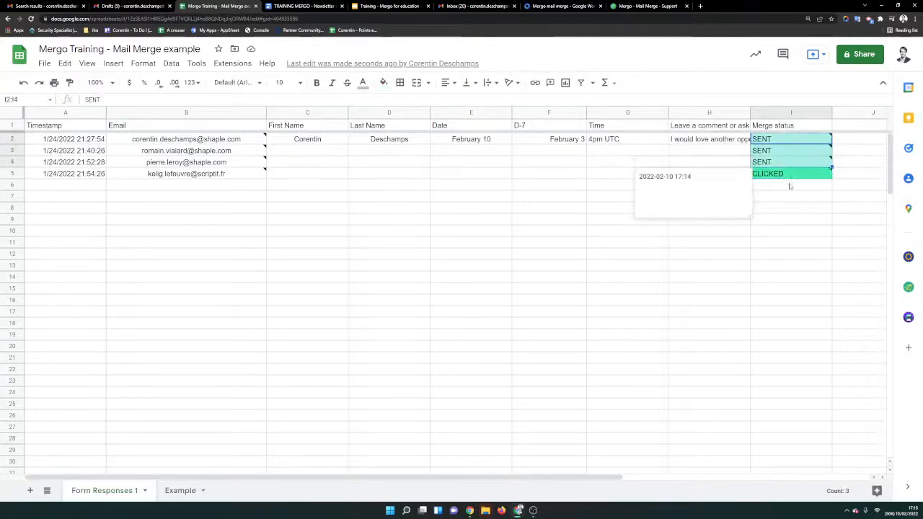
{"action": "left_click", "coordinate": [790, 185]}
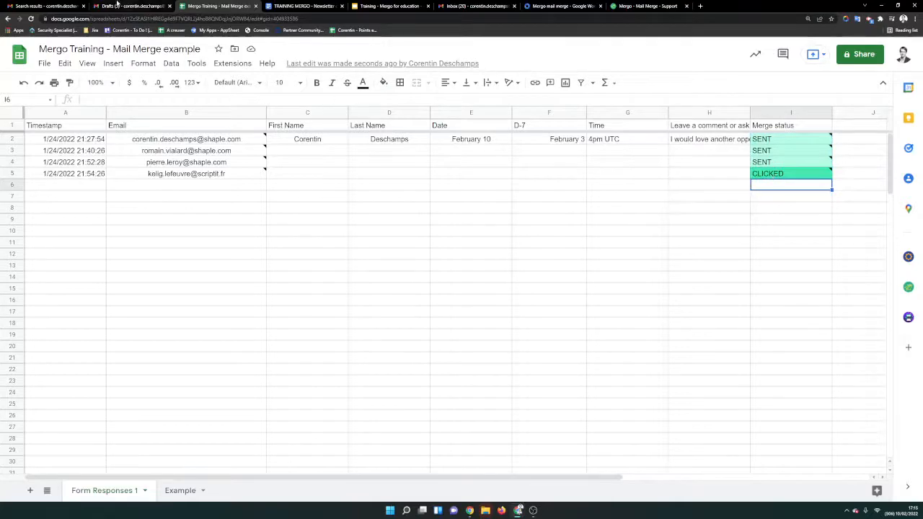
Refresh the Gmail inbox and open the received "Please attend the Mergo Webinar !" email.
{"action": "left_click", "coordinate": [47, 6]}
{"action": "left_click", "coordinate": [88, 170]}
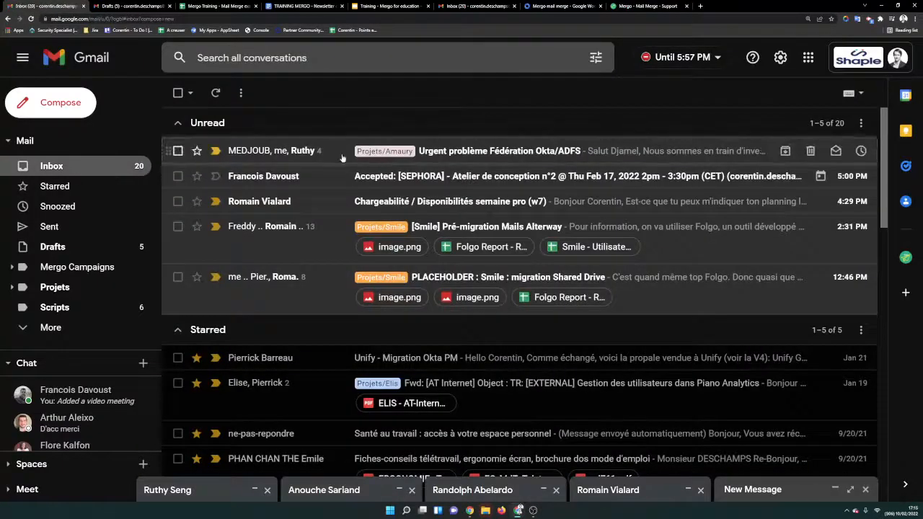
{"action": "left_click", "coordinate": [216, 94]}
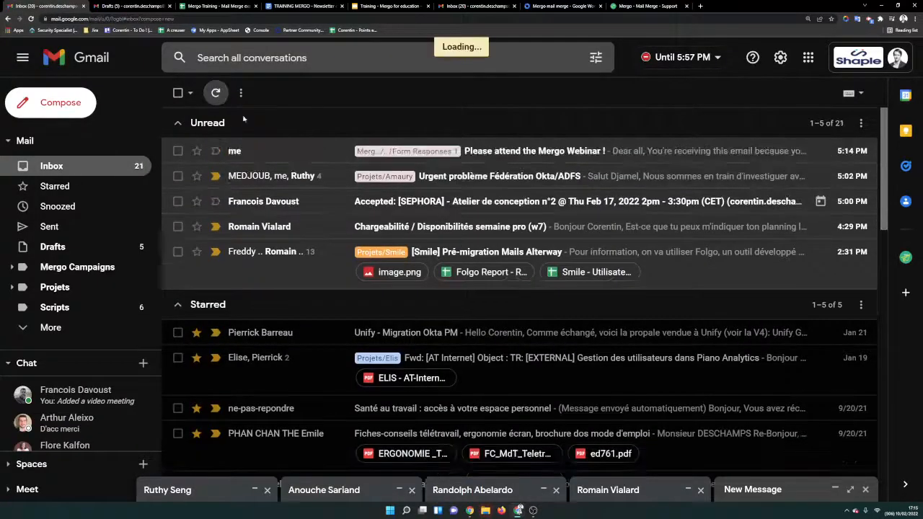
{"action": "left_click", "coordinate": [303, 151]}
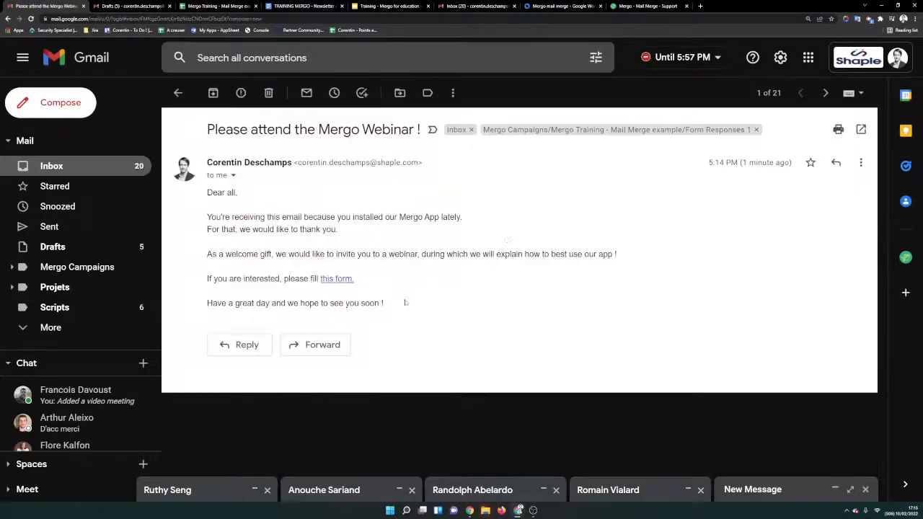
Check the opened and clicked figures in Mergo's tracking report against the merge status column in the recipient spreadsheet.
{"action": "left_click", "coordinate": [230, 6]}
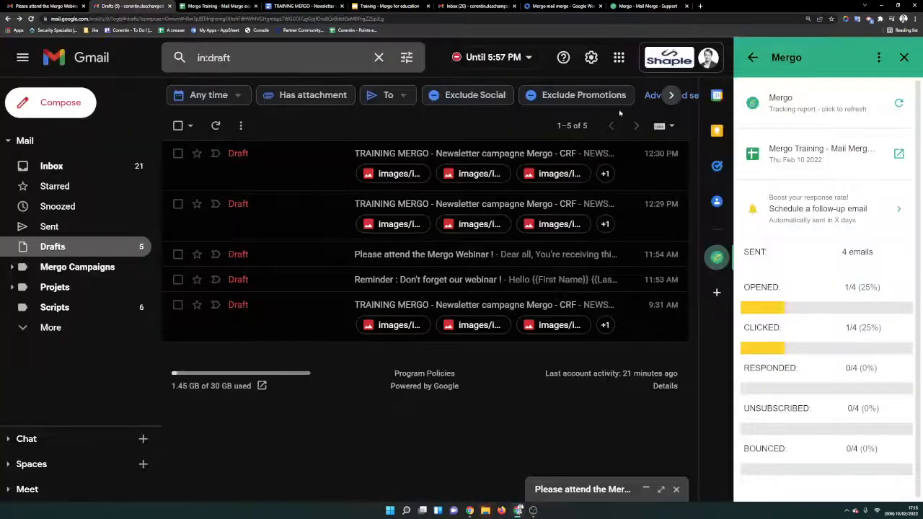
{"action": "left_click", "coordinate": [134, 6]}
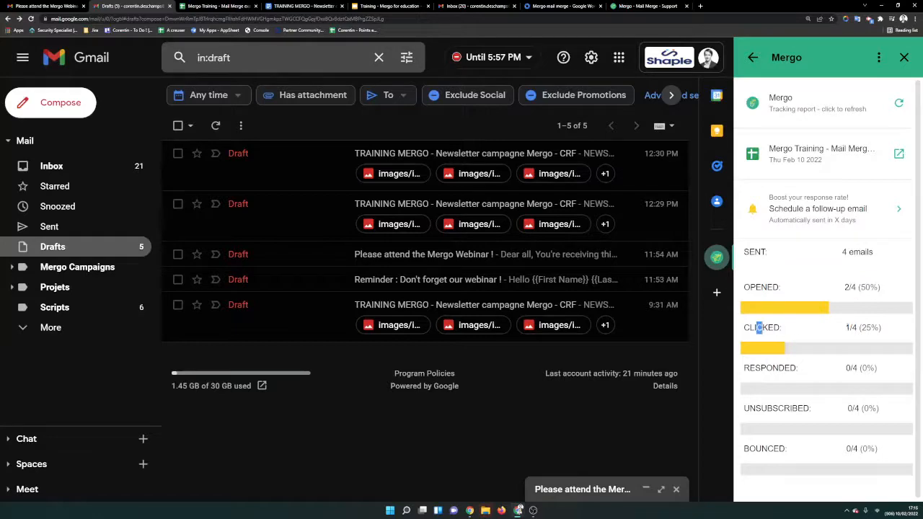
{"action": "left_click_drag", "start_coordinate": [842, 328], "coordinate": [888, 330]}
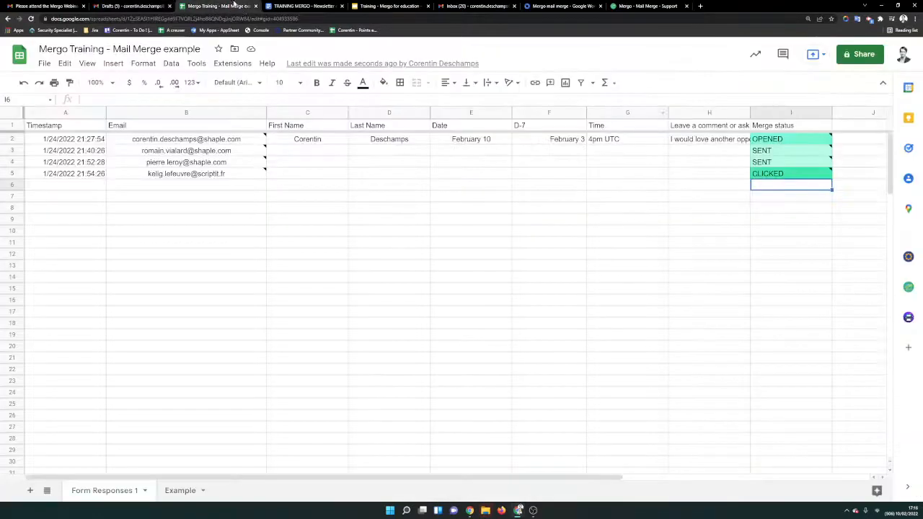
{"action": "left_click", "coordinate": [231, 6]}
{"action": "mouse_move", "coordinate": [787, 144]}
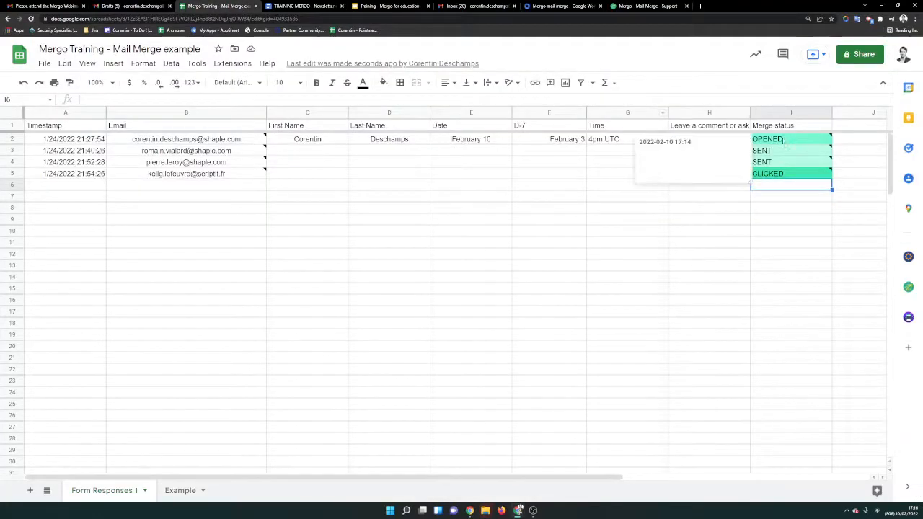
Review the opened to bounced figures in the tracking report, and view the linked recipient spreadsheet before closing that copy.
{"action": "left_click", "coordinate": [130, 6]}
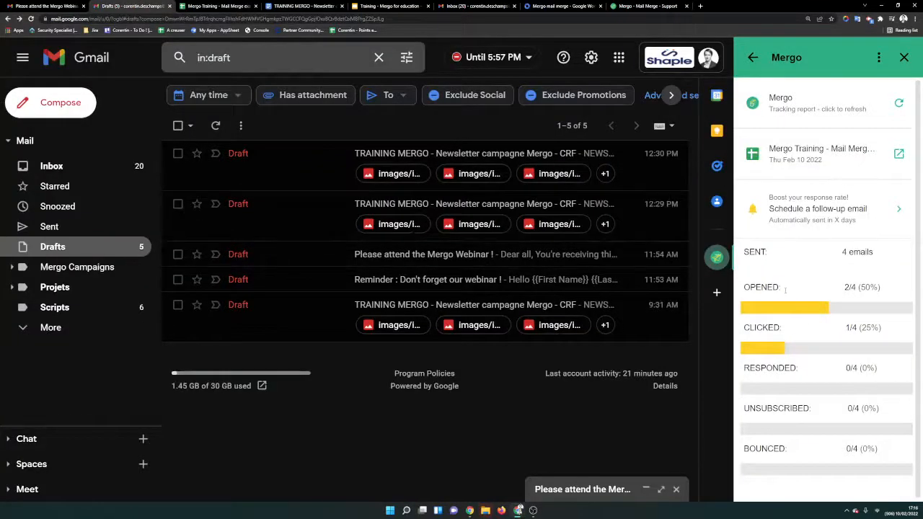
{"action": "scroll", "coordinate": [783, 289], "scroll_direction": "down", "scroll_amount": 1}
{"action": "left_click_drag", "start_coordinate": [743, 281], "coordinate": [890, 438]}
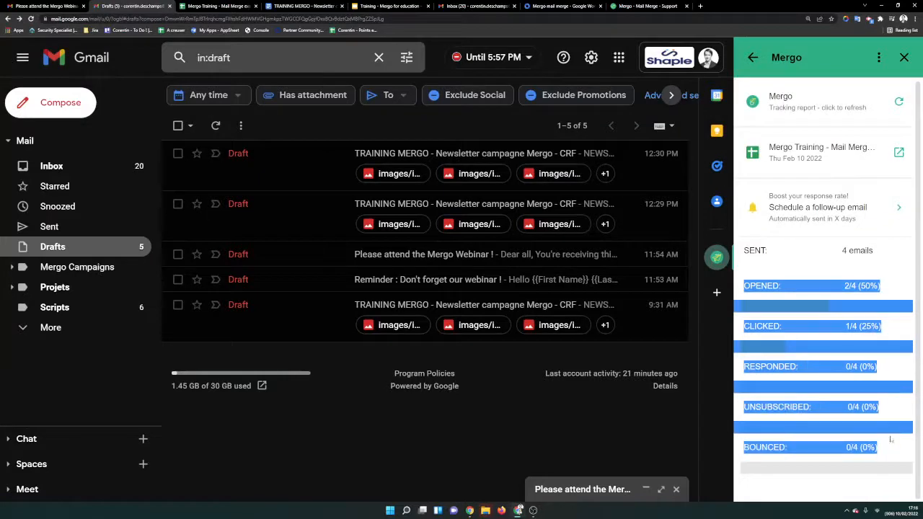
{"action": "left_click", "coordinate": [887, 409]}
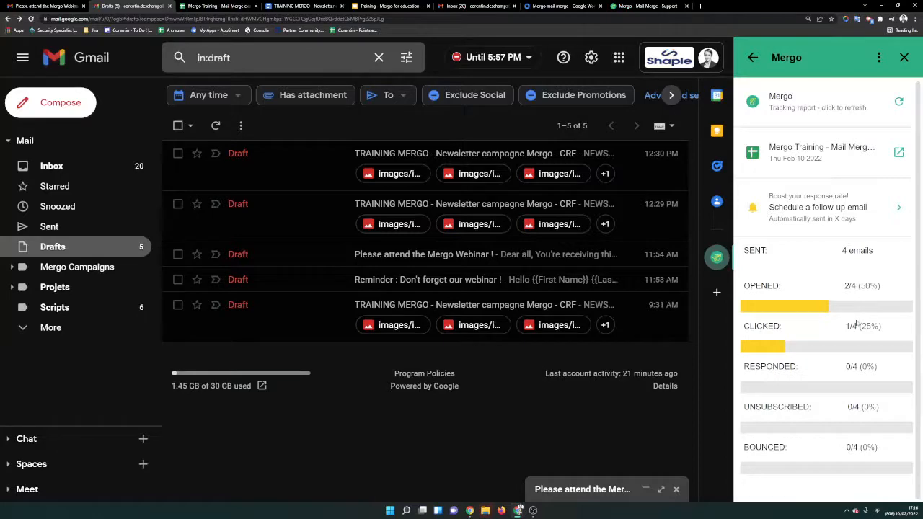
{"action": "left_click", "coordinate": [900, 153]}
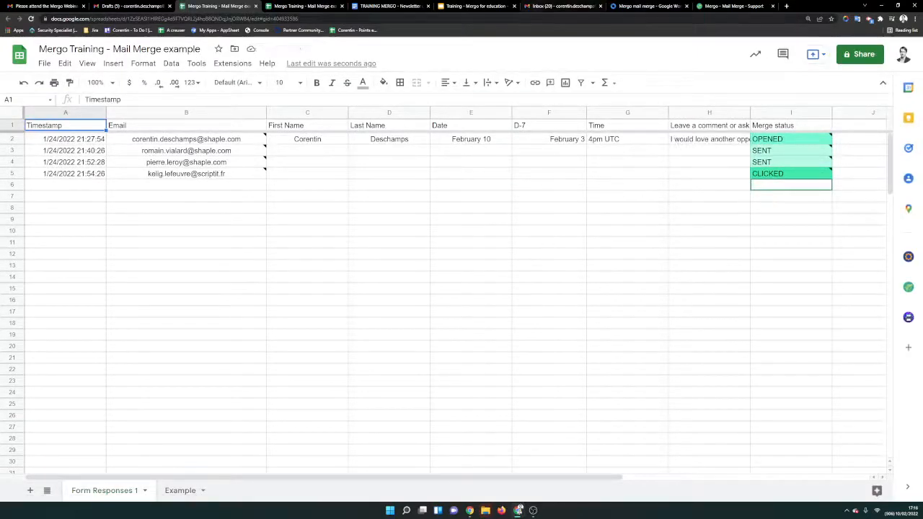
{"action": "left_click", "coordinate": [255, 6]}
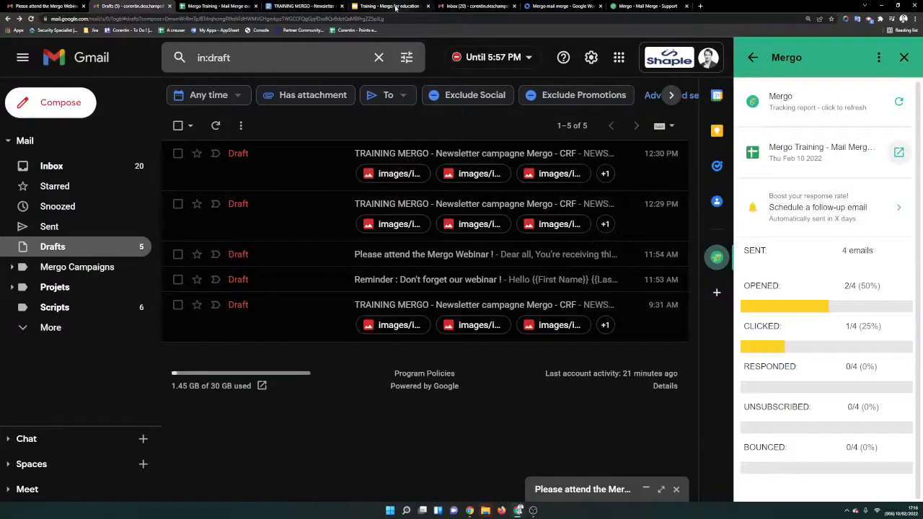
Switch to the Mergo training presentation and advance to the "Send your campaign from GSheets" slide.
{"action": "left_click", "coordinate": [395, 5]}
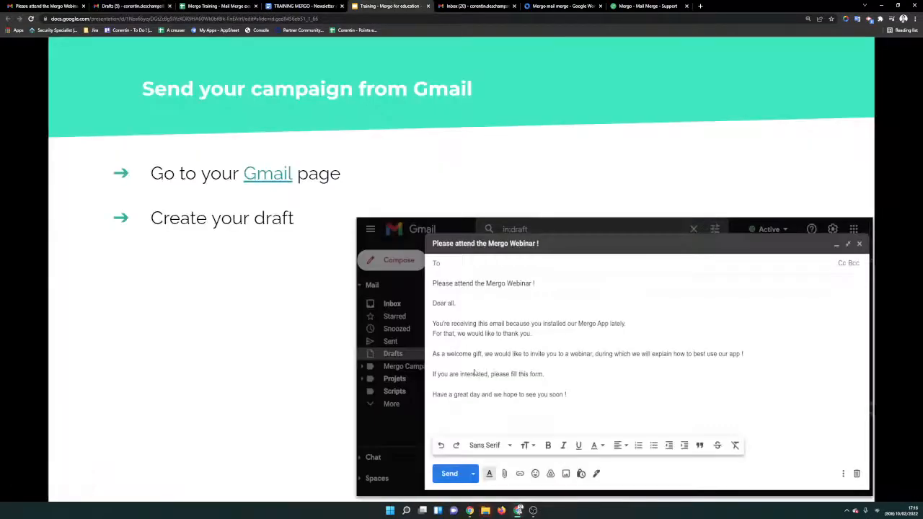
{"action": "left_click", "coordinate": [474, 372]}
{"action": "left_click", "coordinate": [474, 373]}
{"action": "left_click", "coordinate": [475, 373]}
{"action": "left_click", "coordinate": [475, 372]}
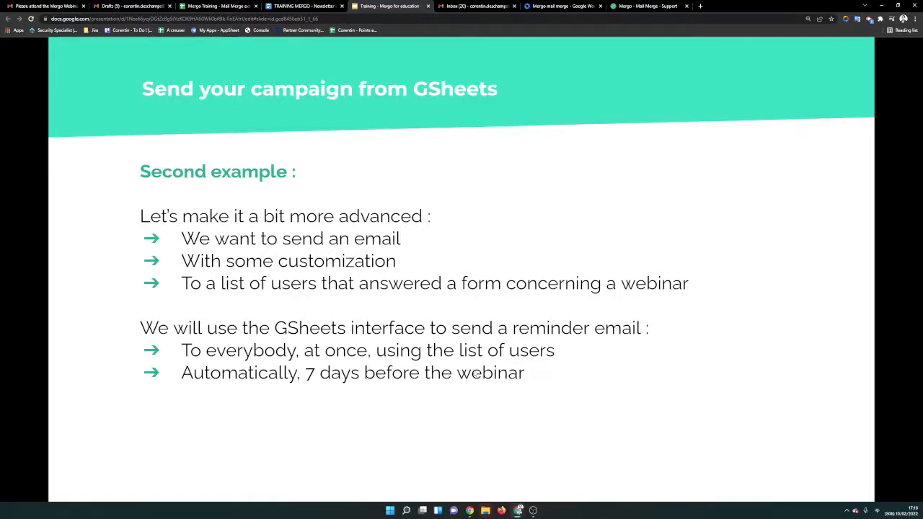
Return to Gmail, view the tracking report's additional Mergo options, and open the Mail Merge campaign form.
{"action": "left_click", "coordinate": [130, 6]}
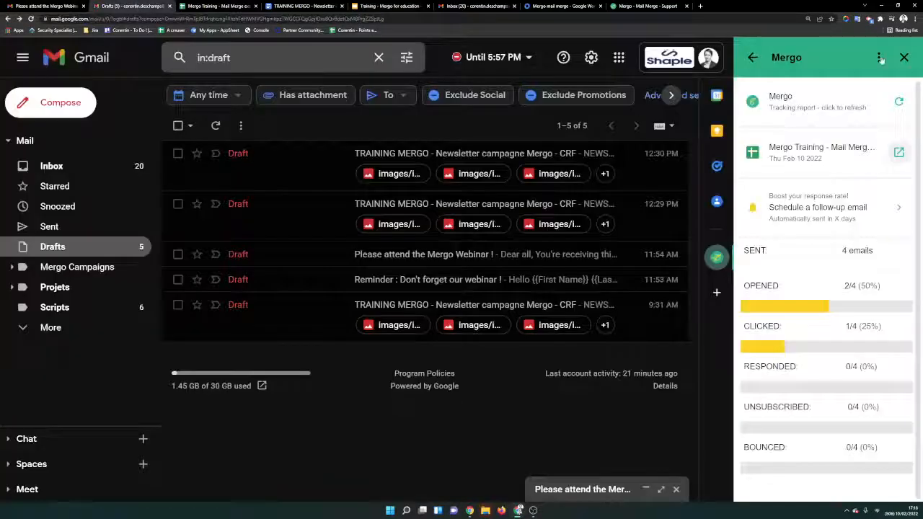
{"action": "left_click", "coordinate": [877, 57]}
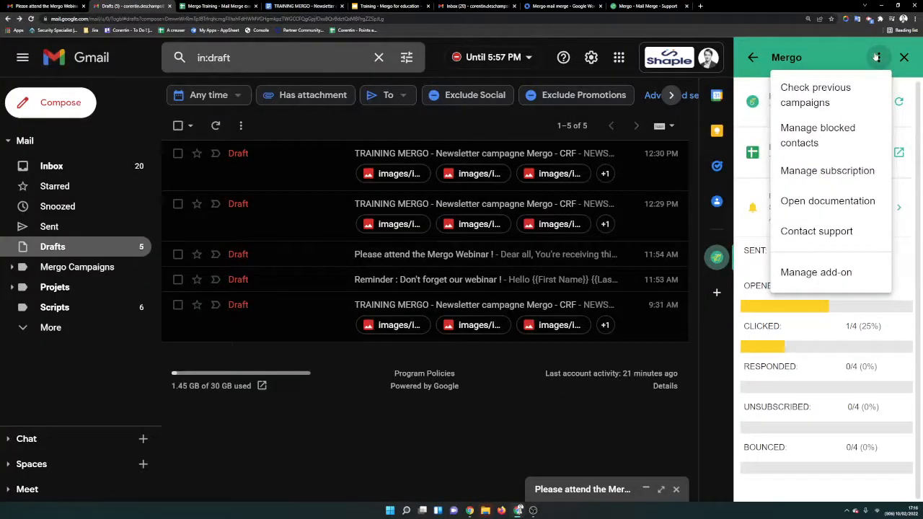
{"action": "left_click", "coordinate": [877, 57]}
{"action": "left_click", "coordinate": [753, 58]}
{"action": "left_click", "coordinate": [838, 146]}
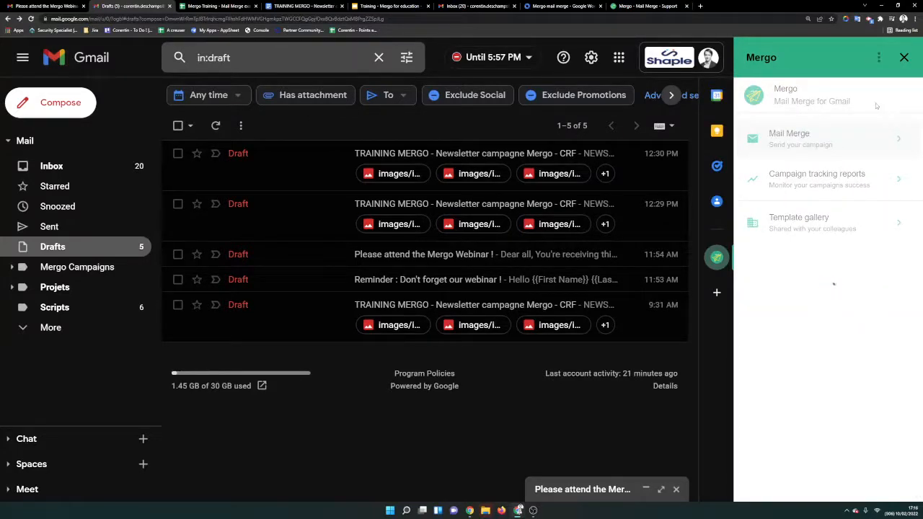
Review the campaign form's additional options, including test email, recipient import, unsubscribe link, and alias and reply-to settings.
{"action": "left_click", "coordinate": [881, 61]}
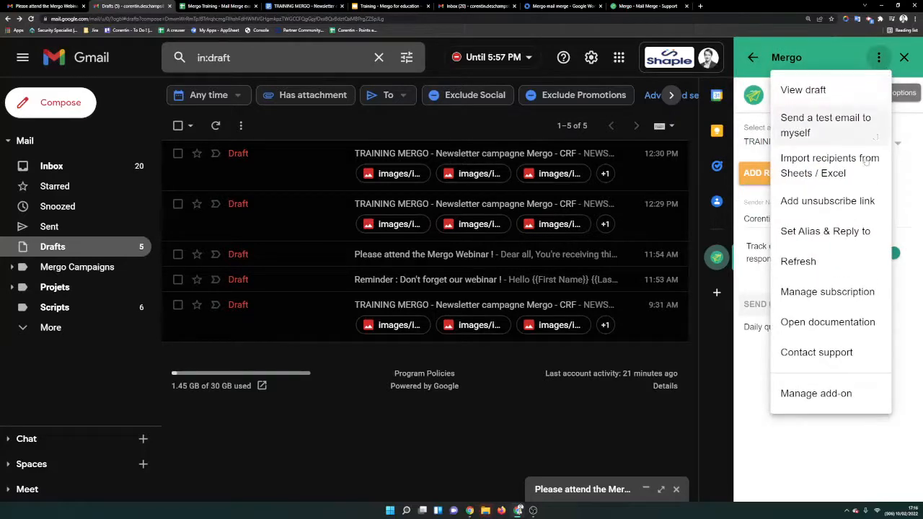
{"action": "left_click", "coordinate": [737, 378]}
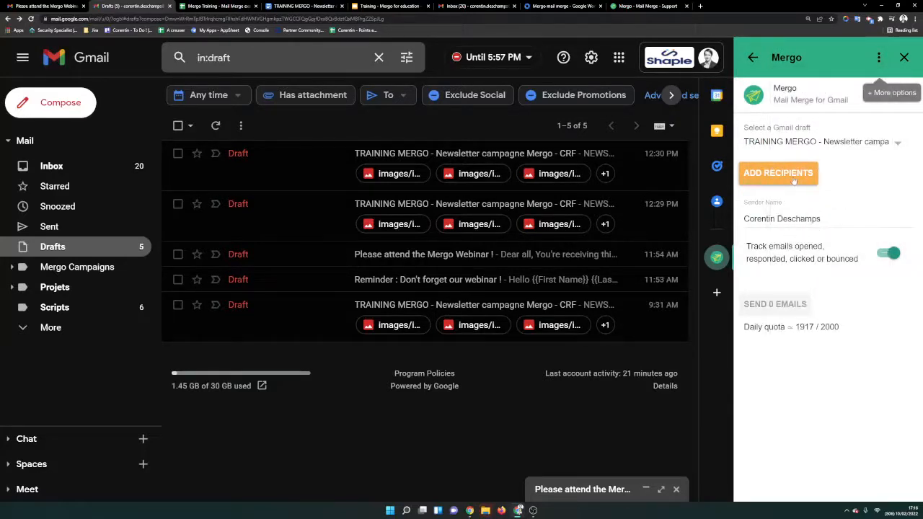
{"action": "left_click", "coordinate": [877, 63]}
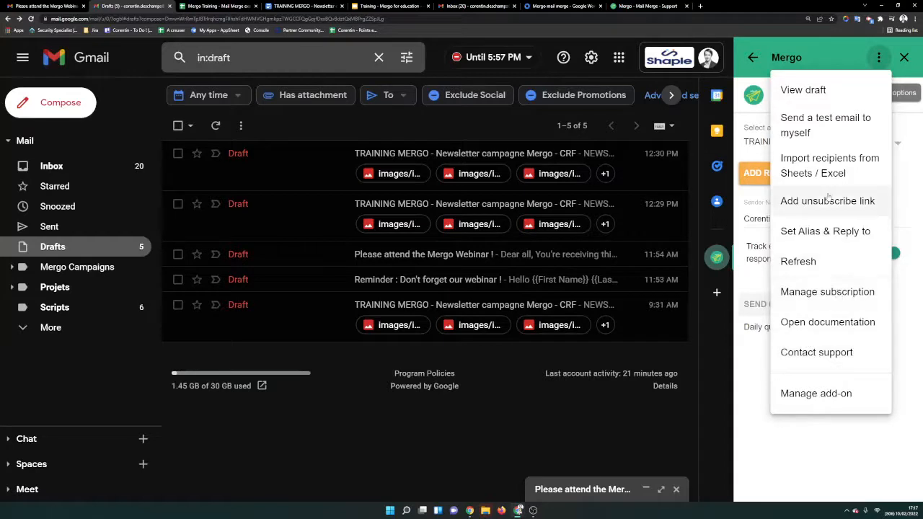
Close the Mergo add-on in Gmail and return to the "Send your campaign from GSheets" slide.
{"action": "left_click", "coordinate": [754, 63]}
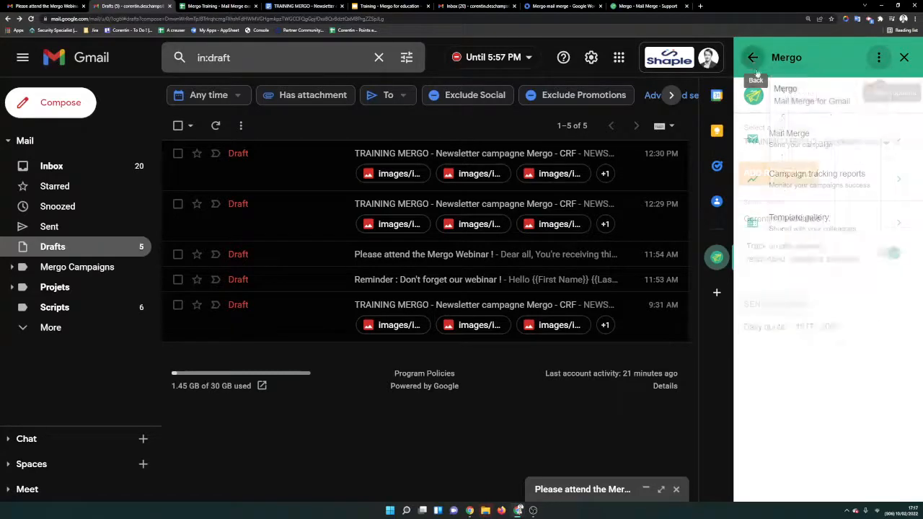
{"action": "left_click", "coordinate": [898, 57]}
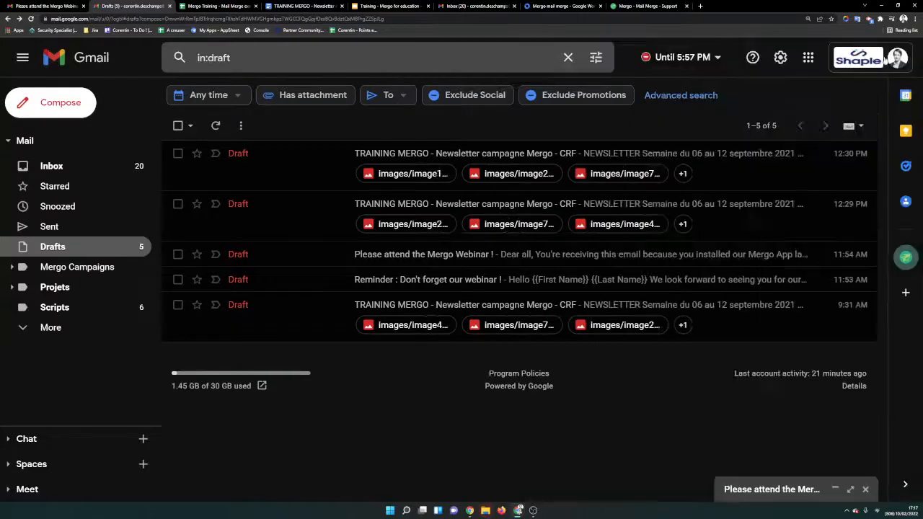
{"action": "left_click", "coordinate": [390, 6]}
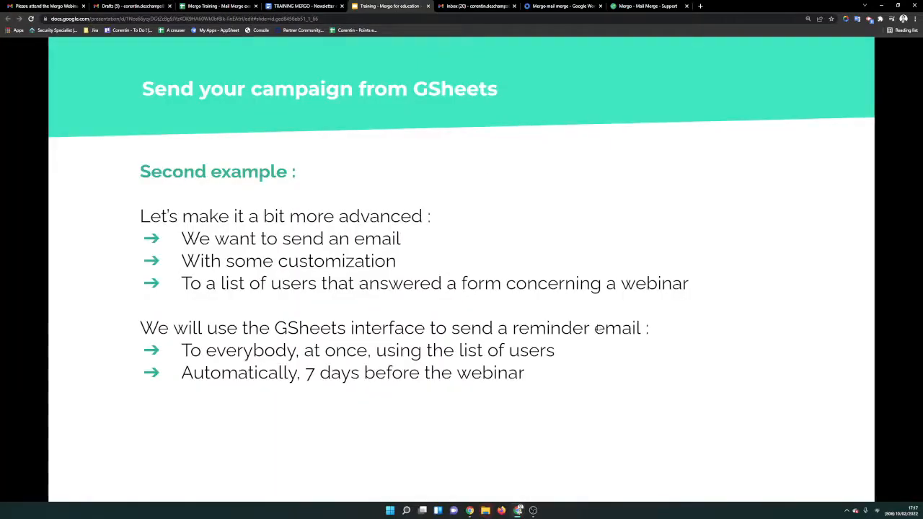
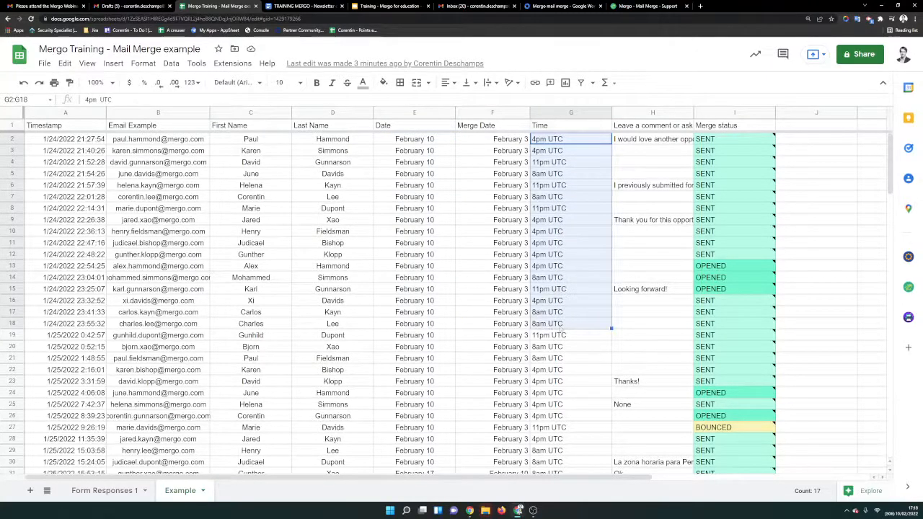
Inspect the time in G2, the merge date formula in F2 and the date in E2 on the Example sheet.
{"action": "left_click", "coordinate": [563, 326]}
{"action": "left_click", "coordinate": [552, 140]}
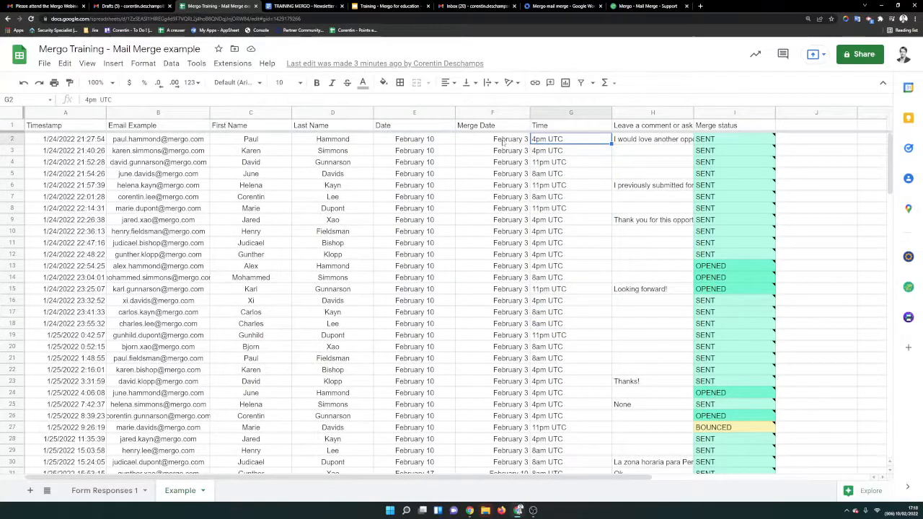
{"action": "double_click", "coordinate": [501, 140]}
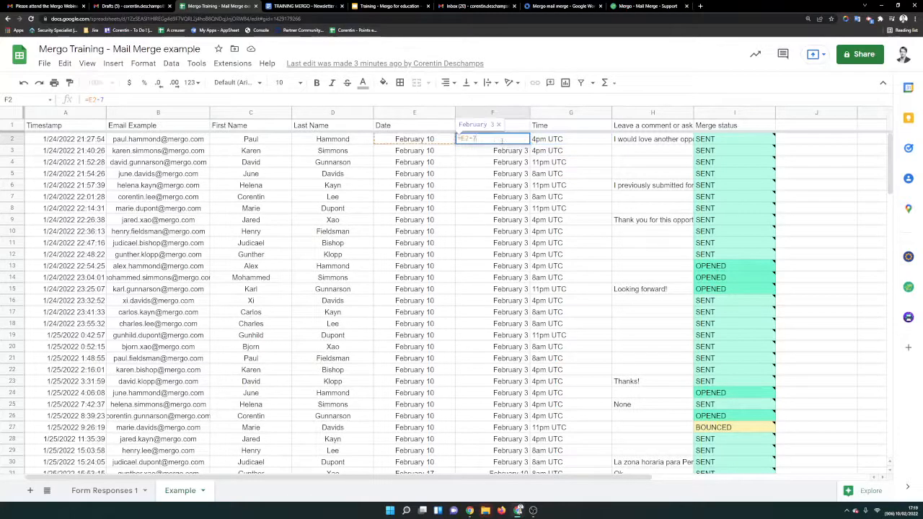
{"action": "left_click_drag", "start_coordinate": [501, 140], "coordinate": [443, 139]}
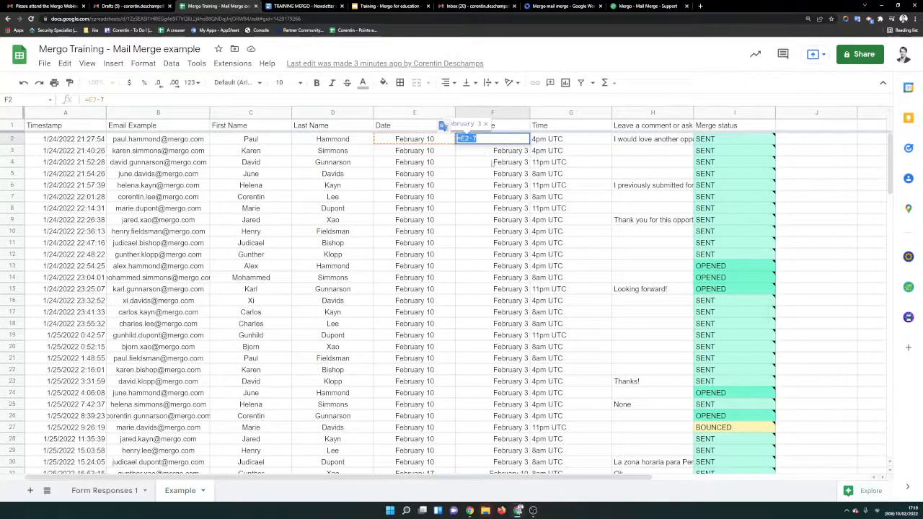
{"action": "key", "text": "Escape"}
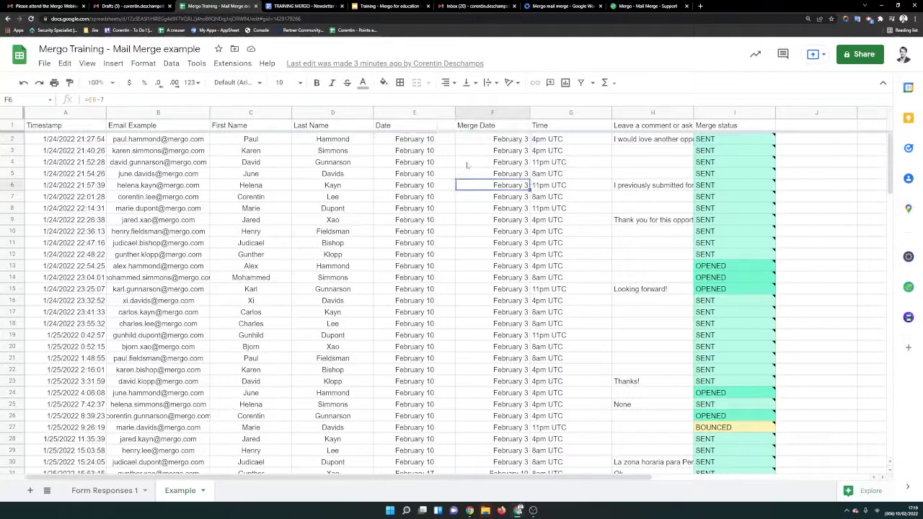
{"action": "left_click", "coordinate": [430, 145]}
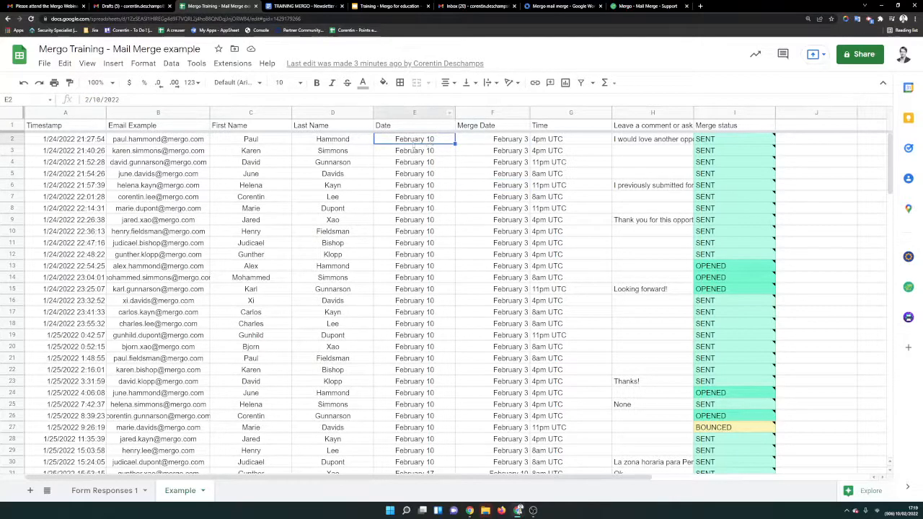
Examine the seven-day offset in F2's merge date formula and compare it with the session date in E2.
{"action": "double_click", "coordinate": [493, 143]}
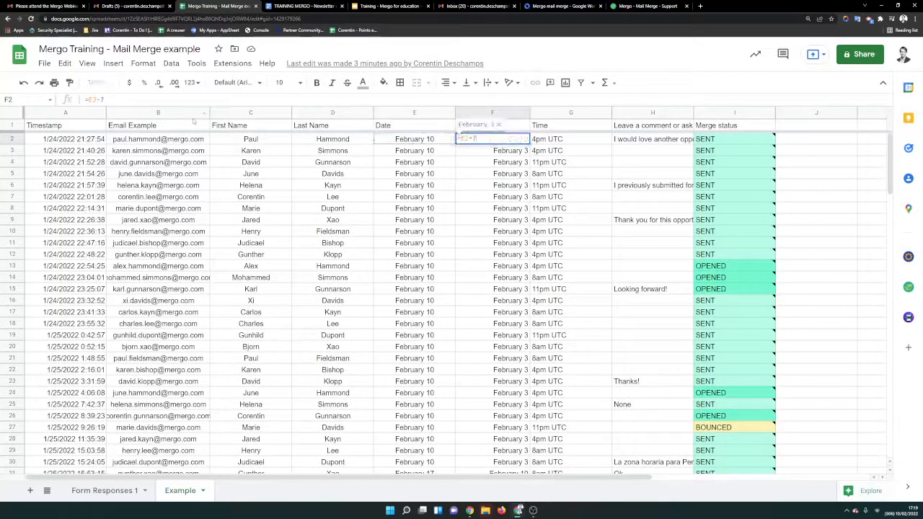
{"action": "double_click", "coordinate": [109, 99]}
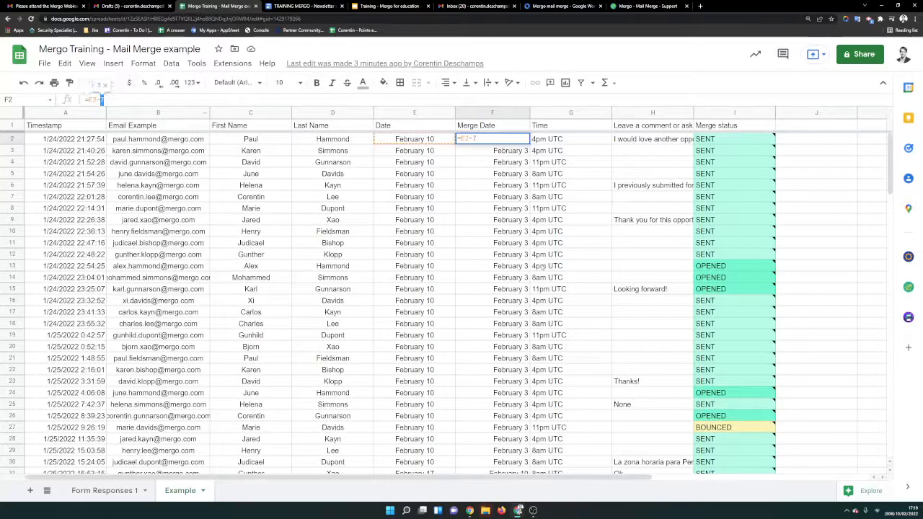
{"action": "key", "text": "Escape"}
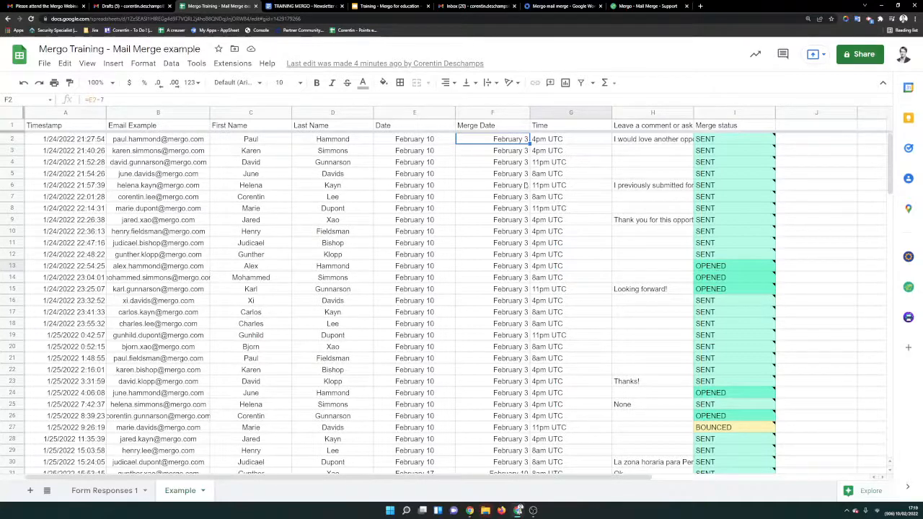
{"action": "left_click", "coordinate": [431, 144]}
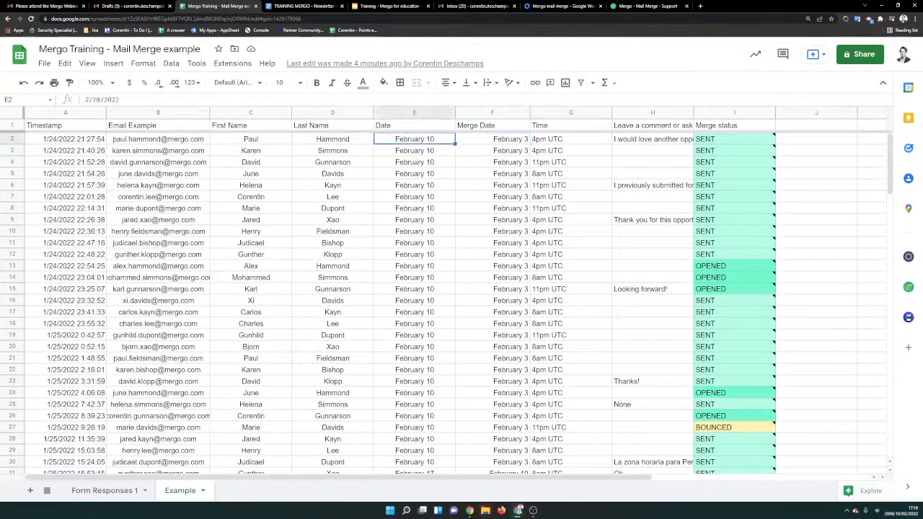
{"action": "left_click", "coordinate": [515, 143]}
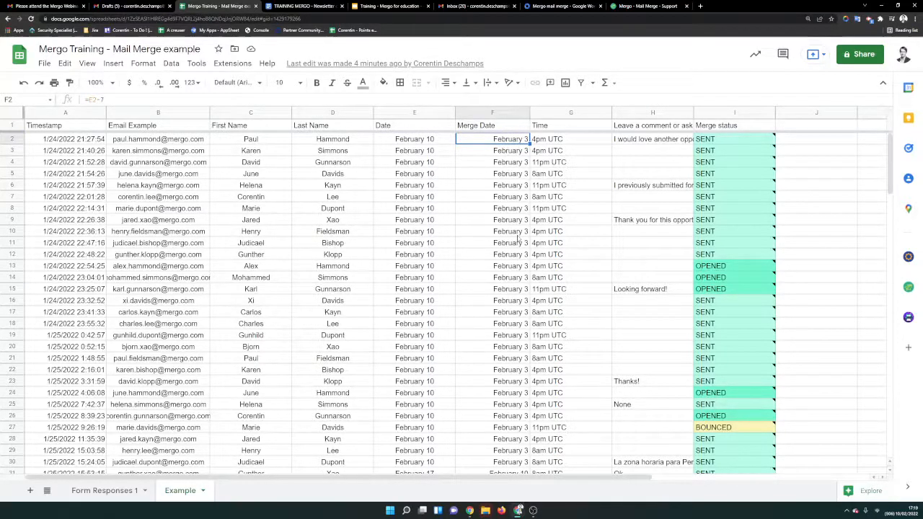
Switch to the training slides and advance past the first exercise to the slide on customizing the email with Merge Fields.
{"action": "left_click", "coordinate": [390, 6]}
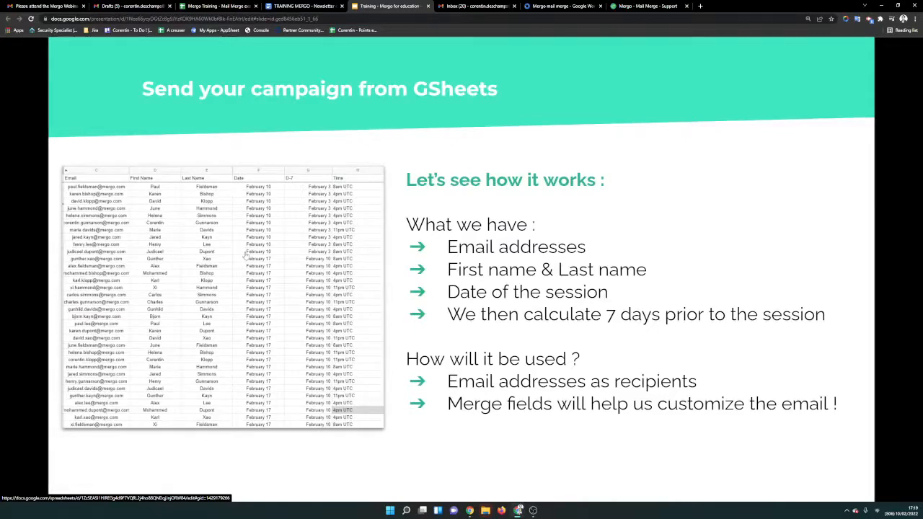
{"action": "key", "text": "Right"}
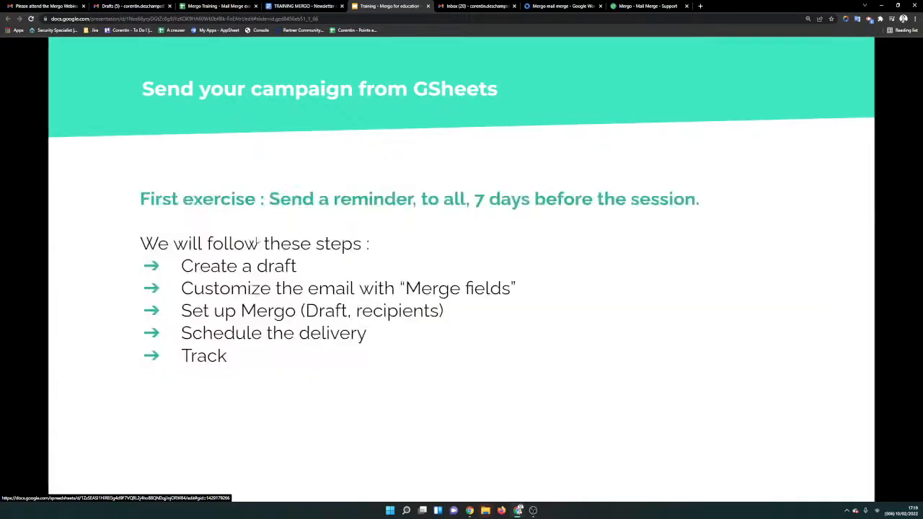
{"action": "key", "text": "Right"}
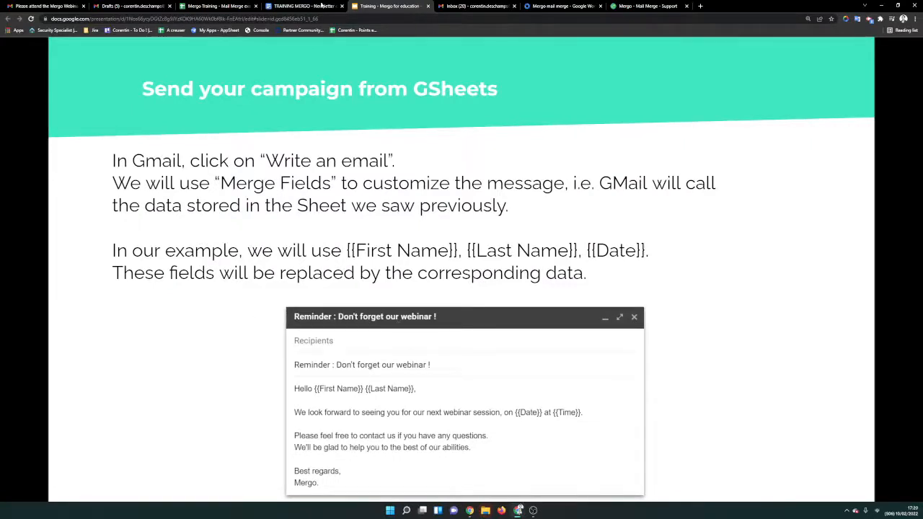
Switch to Gmail, show and close a blank message, and open the "Reminder : Don't forget our webinar !" draft.
{"action": "left_click", "coordinate": [115, 4]}
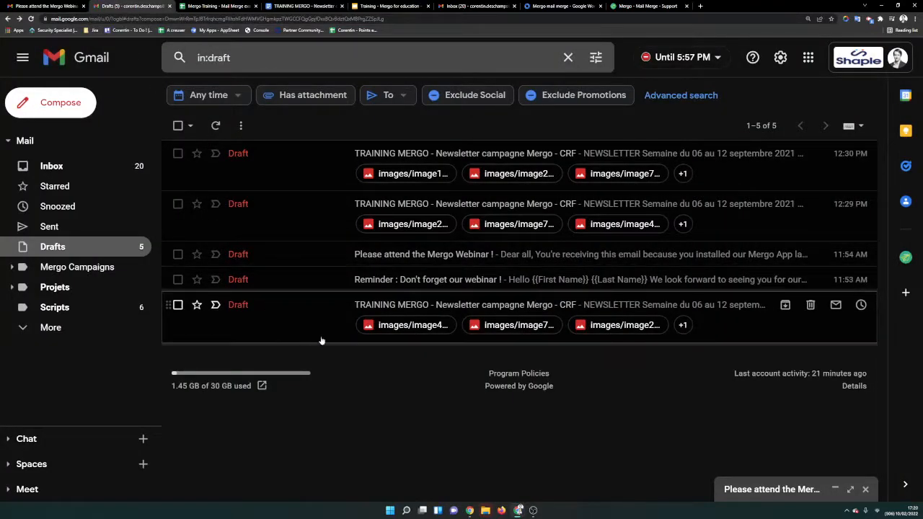
{"action": "left_click", "coordinate": [48, 103]}
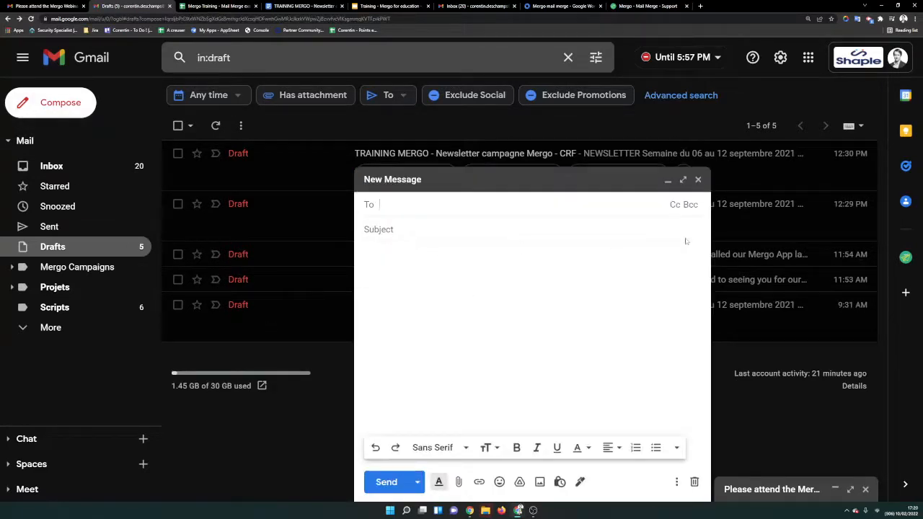
{"action": "left_click", "coordinate": [699, 180]}
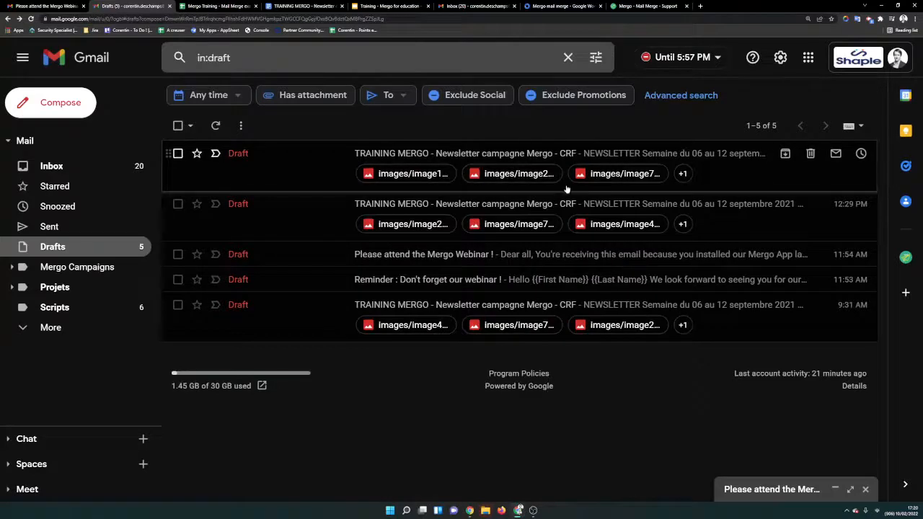
{"action": "left_click", "coordinate": [507, 279]}
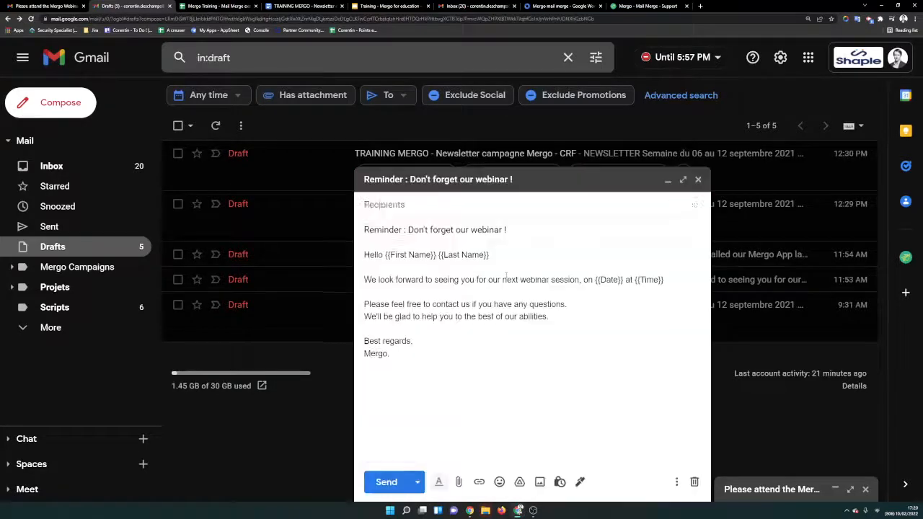
{"action": "left_click", "coordinate": [514, 327]}
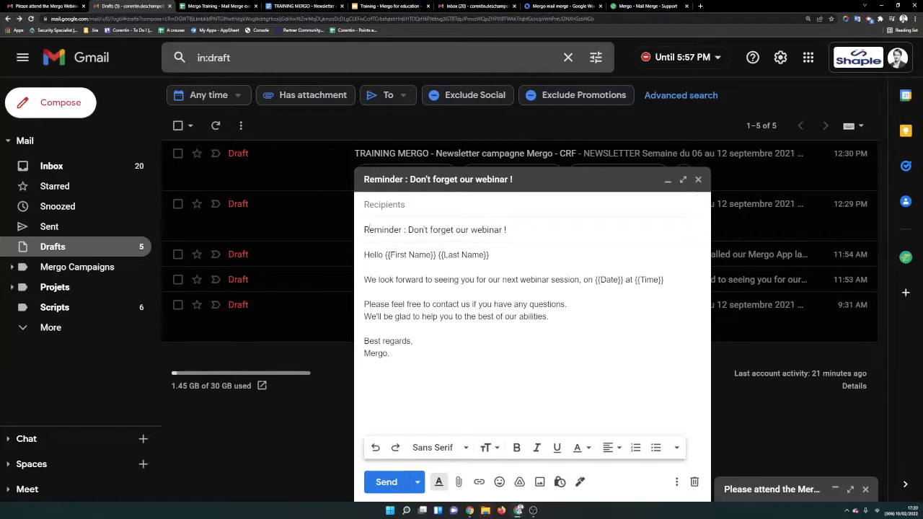
Review the subject line and body text of the webinar reminder draft.
{"action": "left_click_drag", "start_coordinate": [368, 229], "coordinate": [508, 229]}
{"action": "left_click_drag", "start_coordinate": [391, 353], "coordinate": [358, 248]}
{"action": "left_click", "coordinate": [442, 338]}
Examine the {{First Name}}, {{Last Name}}, {{Date}} and {{Time}} merge fields within the reminder's body text.
{"action": "left_click_drag", "start_coordinate": [384, 255], "coordinate": [438, 255]}
{"action": "left_click", "coordinate": [408, 260]}
{"action": "left_click_drag", "start_coordinate": [437, 255], "coordinate": [484, 255]}
{"action": "left_click", "coordinate": [391, 255]}
{"action": "left_click_drag", "start_coordinate": [600, 280], "coordinate": [660, 280]}
{"action": "left_click", "coordinate": [578, 279]}
{"action": "left_click_drag", "start_coordinate": [520, 226], "coordinate": [481, 374]}
{"action": "left_click", "coordinate": [426, 280]}
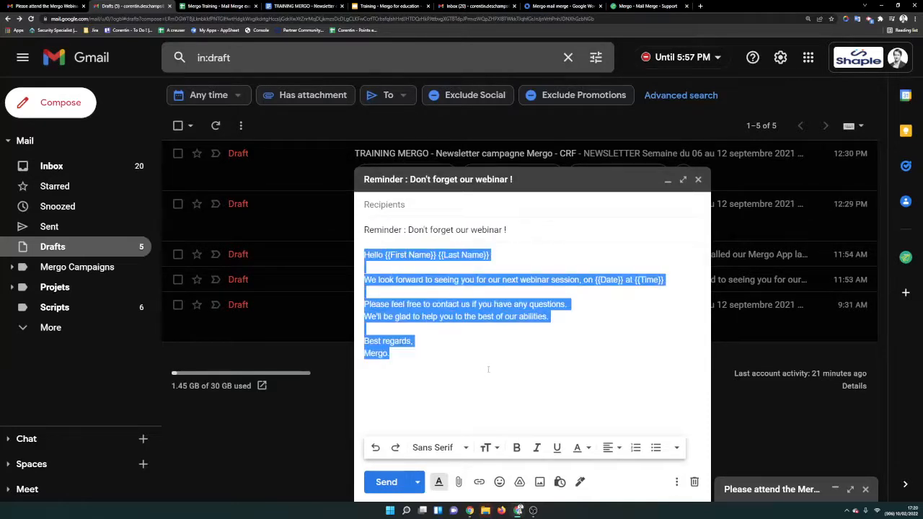
{"action": "left_click", "coordinate": [425, 272]}
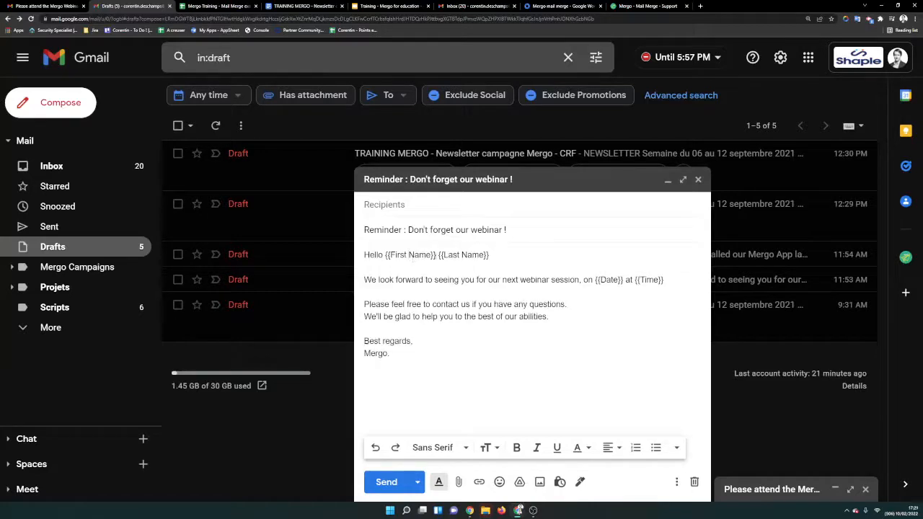
Compare the draft's {{First Name}} and {{Last Name}} merge fields with the matching columns on the Example sheet.
{"action": "left_click_drag", "start_coordinate": [435, 255], "coordinate": [390, 255]}
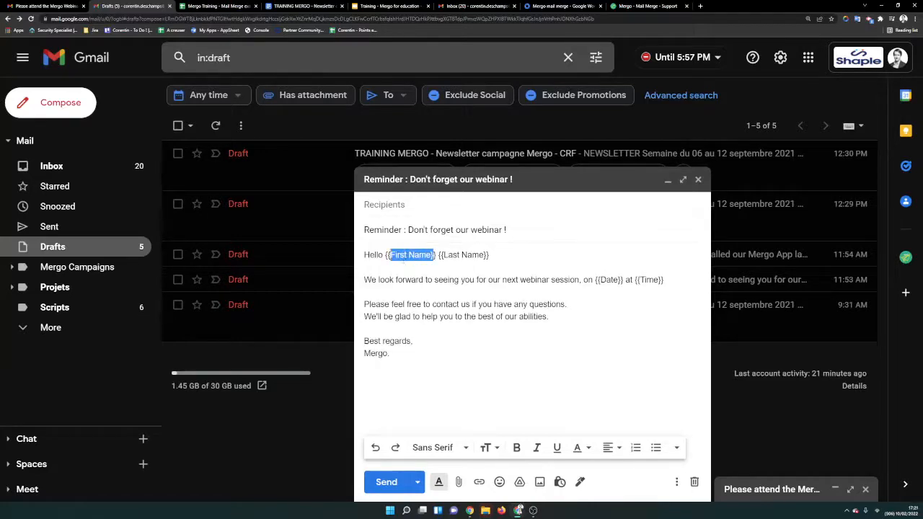
{"action": "left_click", "coordinate": [217, 6]}
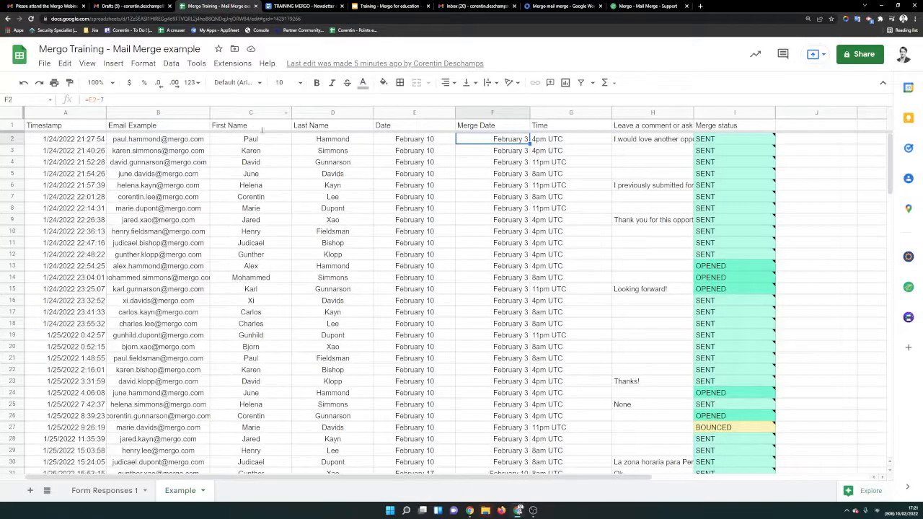
{"action": "left_click_drag", "start_coordinate": [265, 142], "coordinate": [252, 370]}
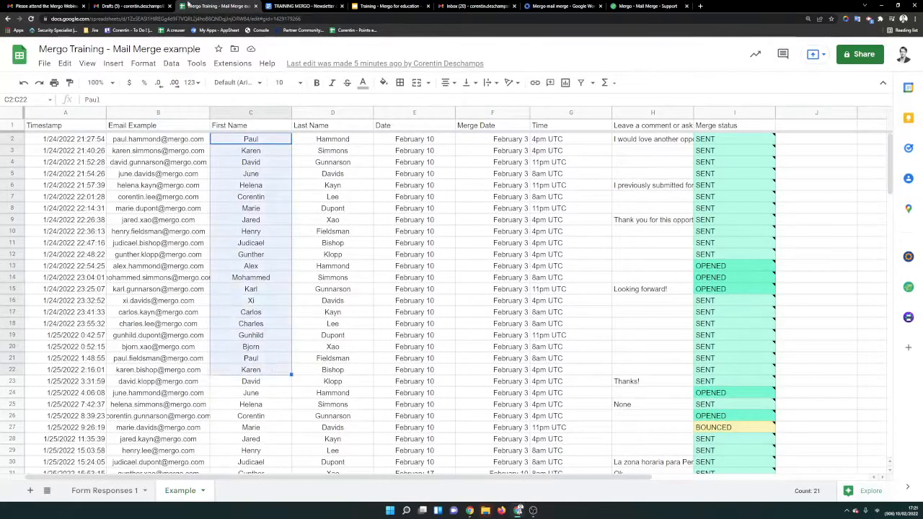
{"action": "left_click", "coordinate": [162, 6]}
{"action": "left_click_drag", "start_coordinate": [444, 255], "coordinate": [490, 256]}
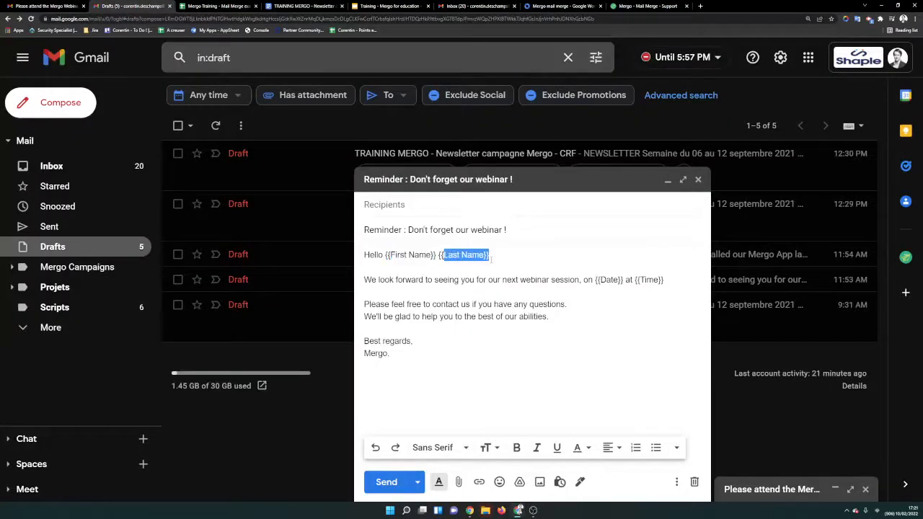
{"action": "left_click", "coordinate": [217, 6]}
{"action": "left_click_drag", "start_coordinate": [332, 139], "coordinate": [338, 314]}
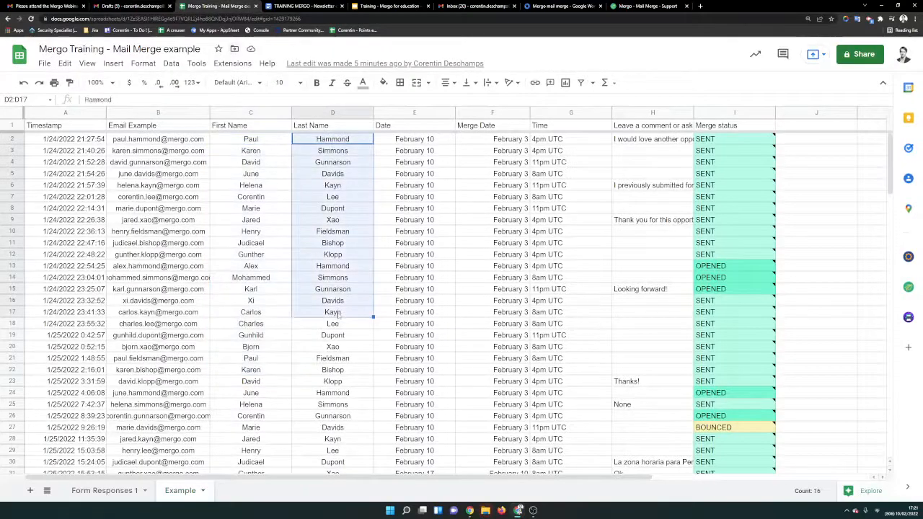
Compare the draft's {{Date}} and {{Time}} merge fields with the Date and Time columns on the Example sheet.
{"action": "left_click", "coordinate": [155, 7]}
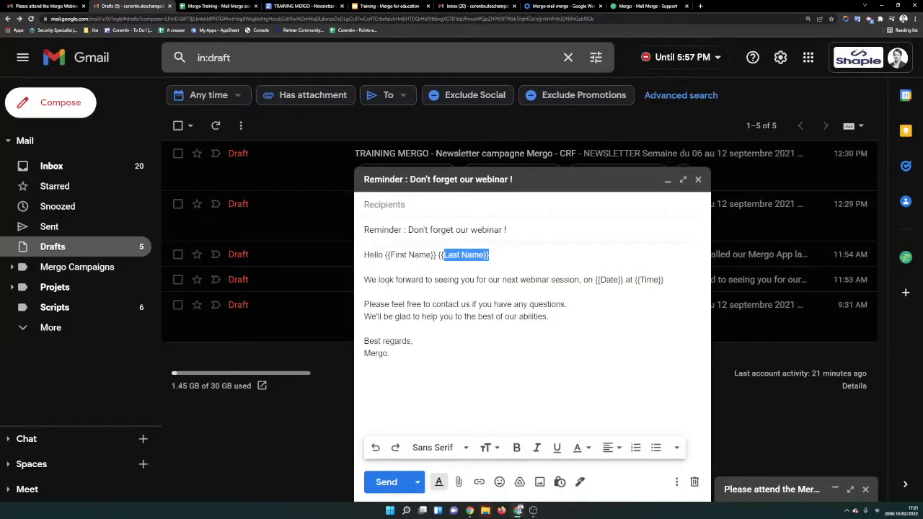
{"action": "left_click", "coordinate": [591, 281]}
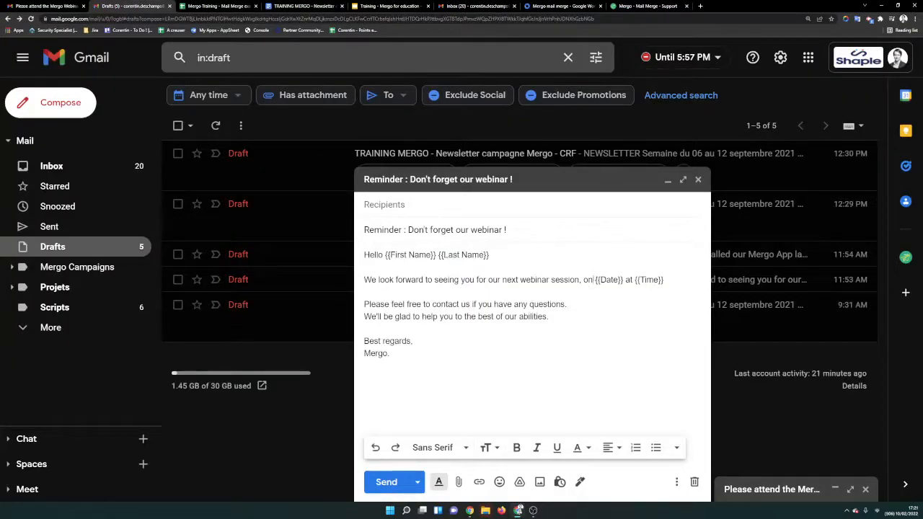
{"action": "left_click_drag", "start_coordinate": [596, 280], "coordinate": [663, 279]}
{"action": "left_click", "coordinate": [217, 6]}
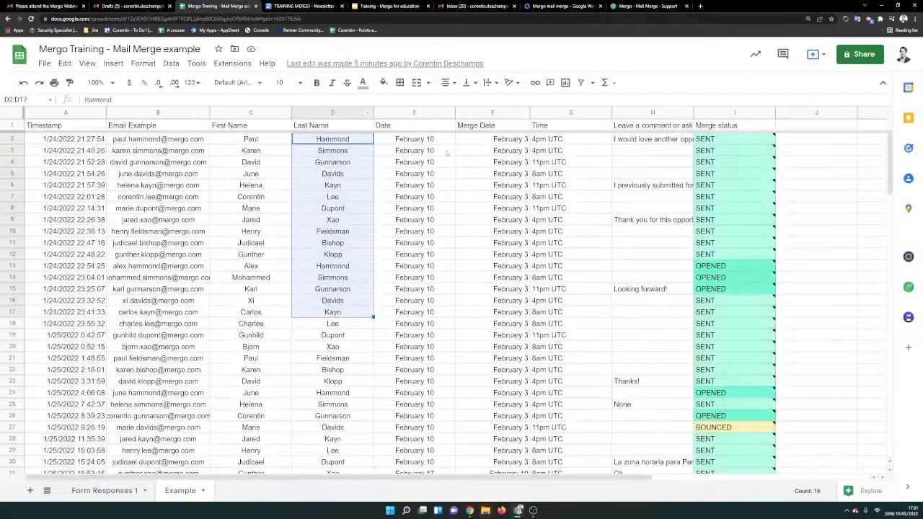
{"action": "left_click_drag", "start_coordinate": [433, 127], "coordinate": [414, 323]}
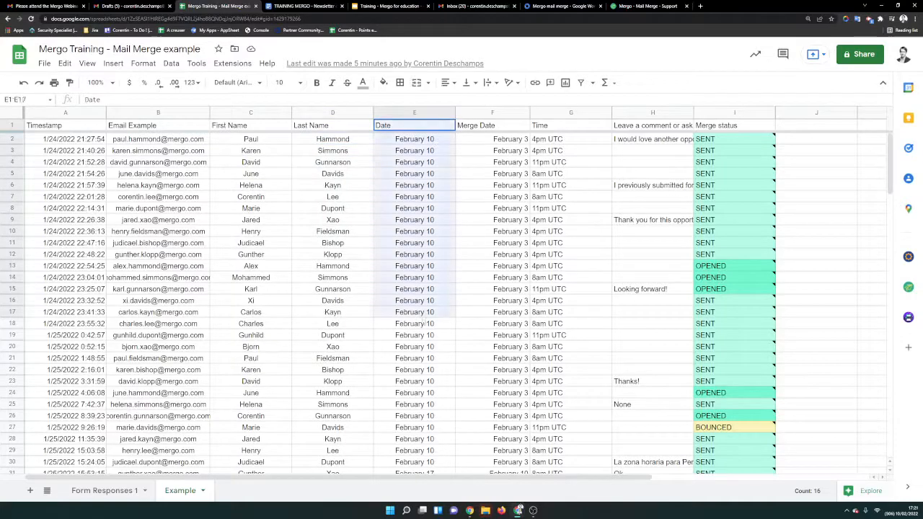
{"action": "left_click_drag", "start_coordinate": [561, 137], "coordinate": [563, 324]}
{"action": "left_click_drag", "start_coordinate": [444, 164], "coordinate": [433, 265]}
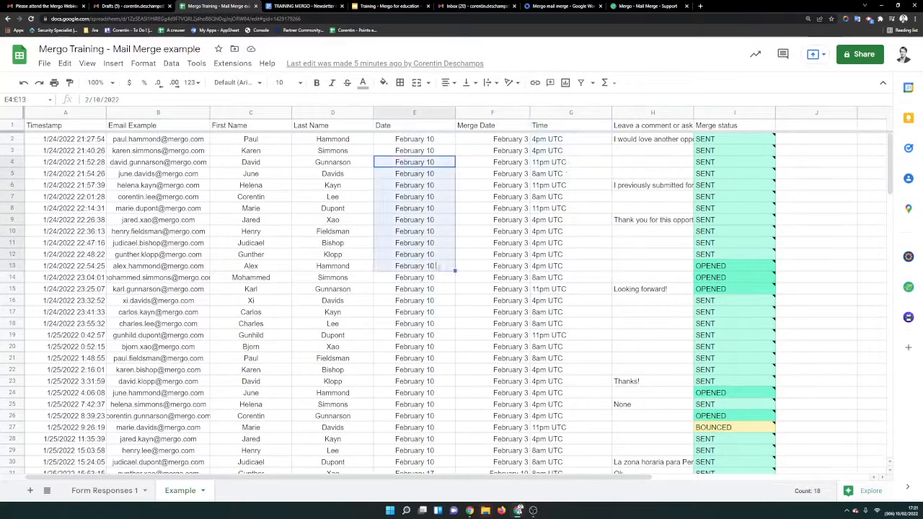
{"action": "left_click_drag", "start_coordinate": [584, 165], "coordinate": [568, 289]}
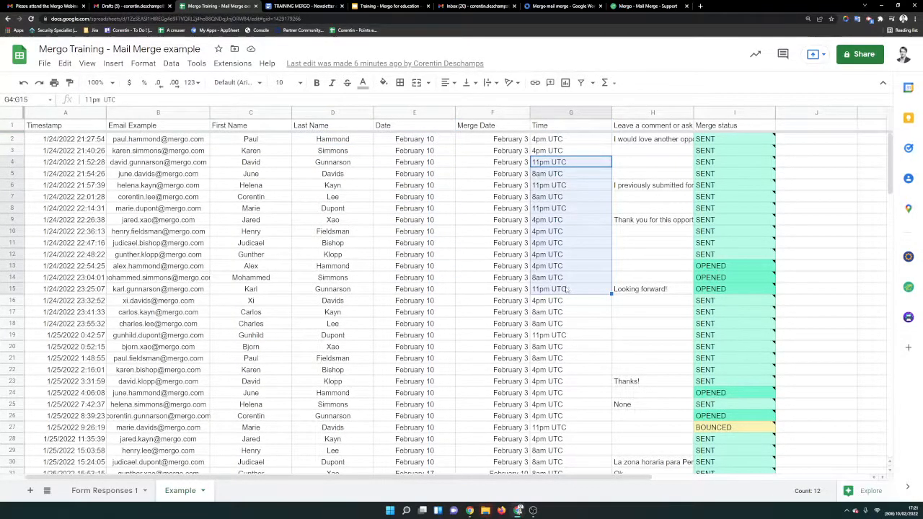
Return to the training slides, advance to the slide on opening Mergo's Mail Merge, and go back to the Example sheet.
{"action": "left_click", "coordinate": [412, 6]}
{"action": "left_click", "coordinate": [597, 365]}
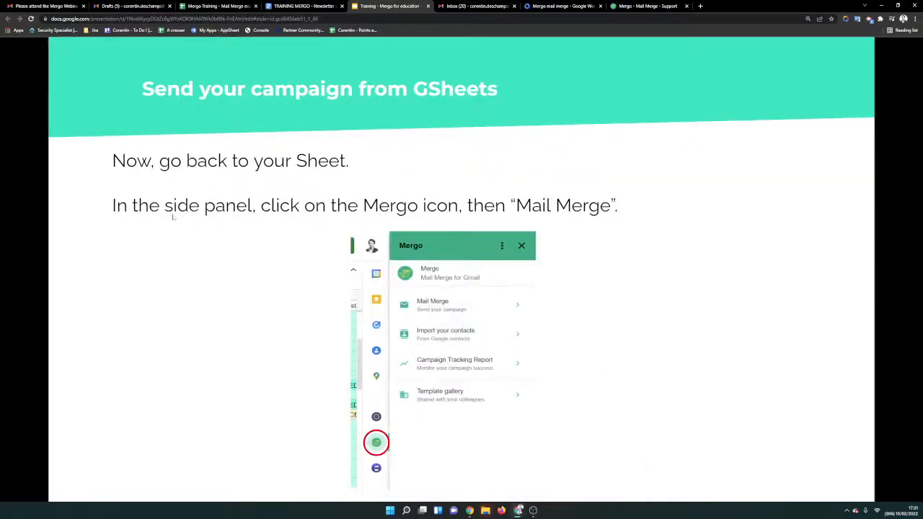
{"action": "left_click", "coordinate": [218, 7]}
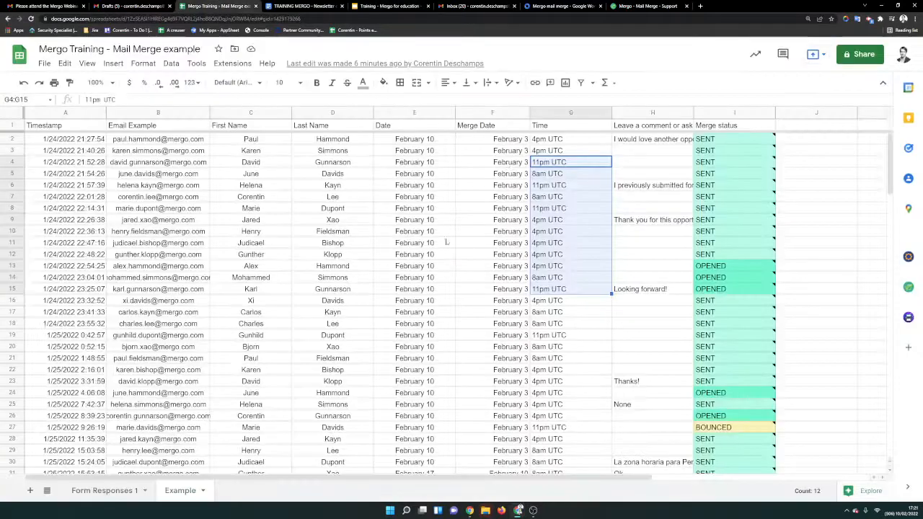
Return to Gmail and recheck the reminder draft's subject and complete message body.
{"action": "left_click", "coordinate": [130, 5]}
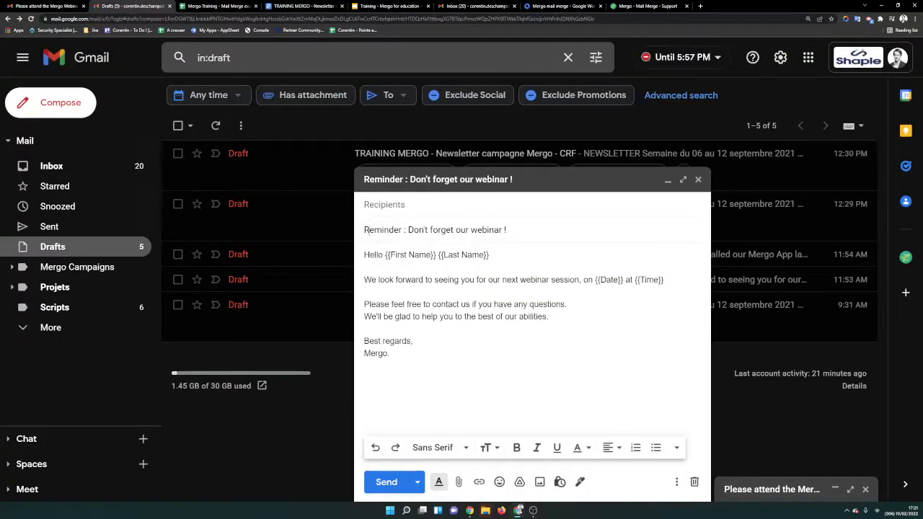
{"action": "left_click_drag", "start_coordinate": [367, 230], "coordinate": [508, 230]}
{"action": "left_click_drag", "start_coordinate": [364, 254], "coordinate": [526, 372]}
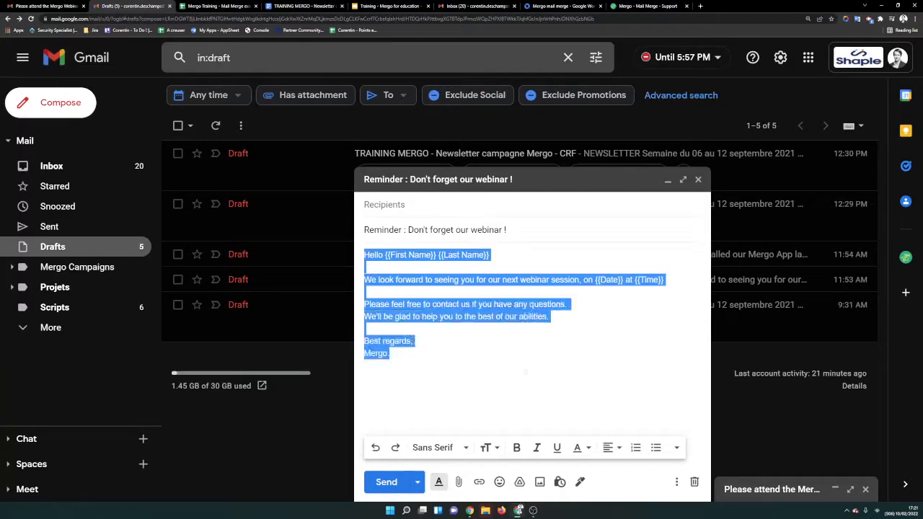
{"action": "left_click", "coordinate": [526, 372]}
Return to the Example sheet, open the Mergo add-on, and enlarge the browser zoom to 175%.
{"action": "left_click", "coordinate": [208, 6]}
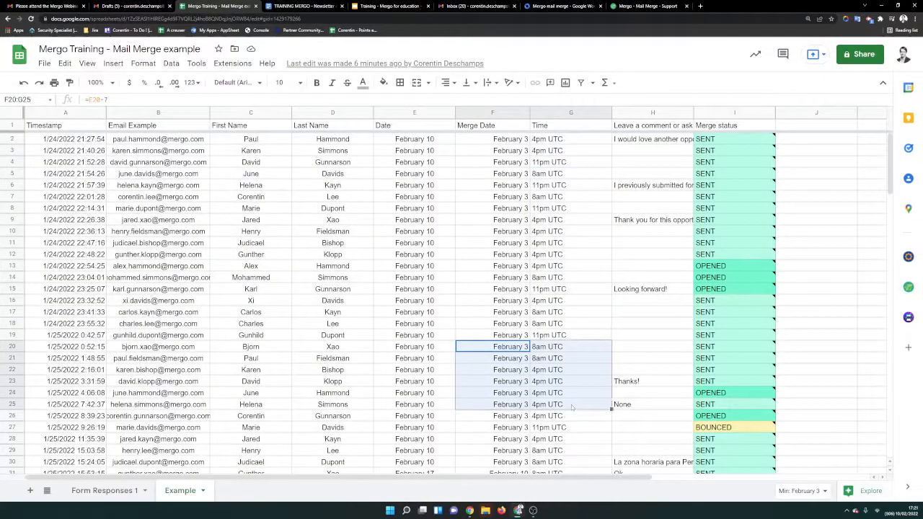
{"action": "left_click", "coordinate": [542, 301]}
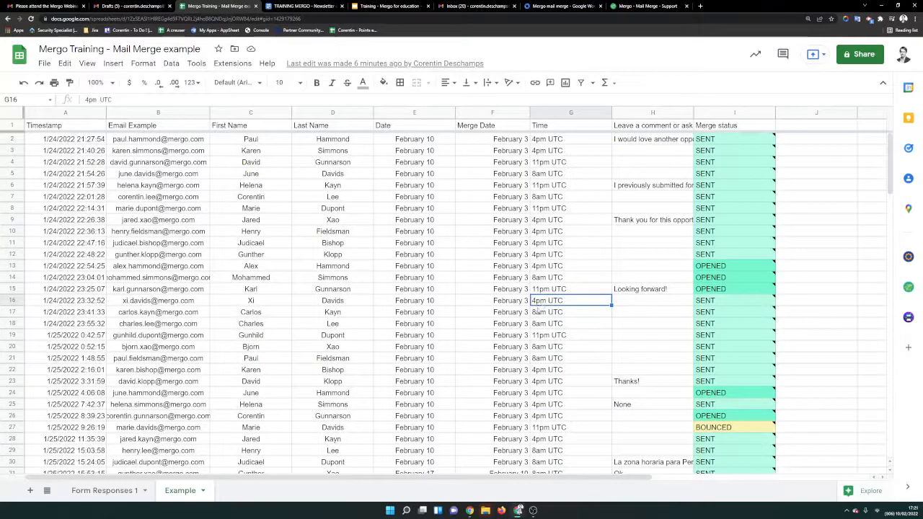
{"action": "left_click", "coordinate": [909, 290]}
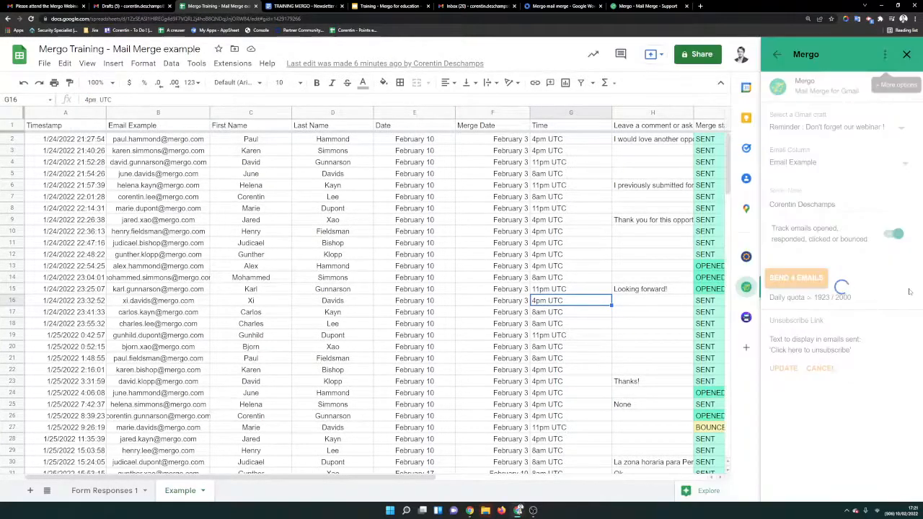
{"action": "left_click", "coordinate": [915, 18]}
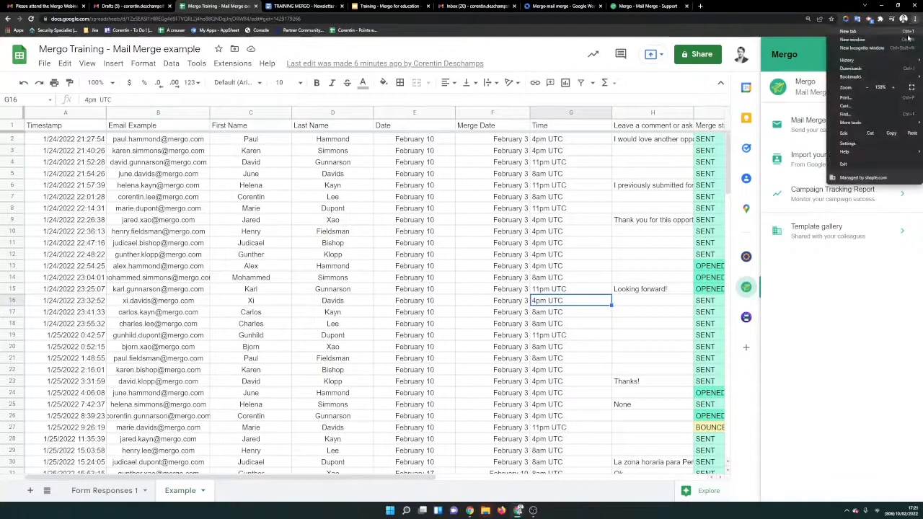
{"action": "left_click", "coordinate": [893, 87]}
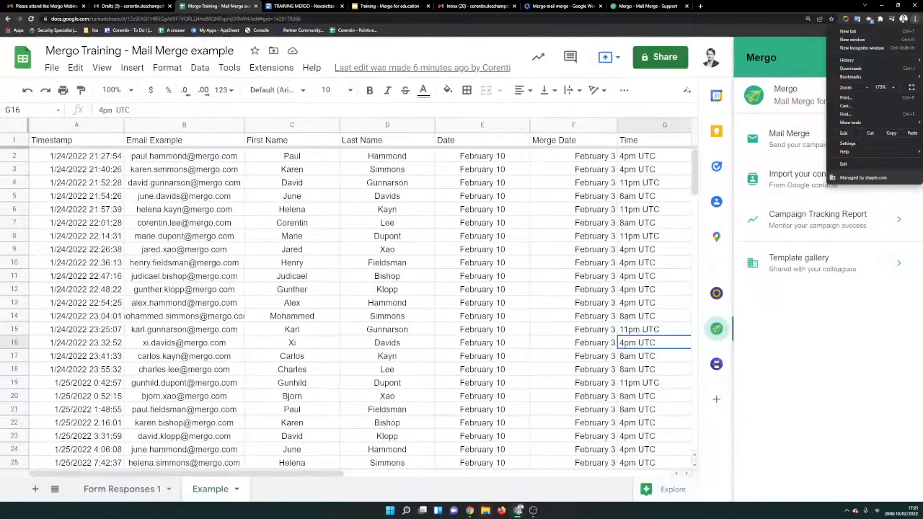
Open Mergo's Mail Merge, verify the reminder's subject in Gmail, and choose "Reminder : Don't forget our webinar !" as the draft.
{"action": "left_click", "coordinate": [689, 78]}
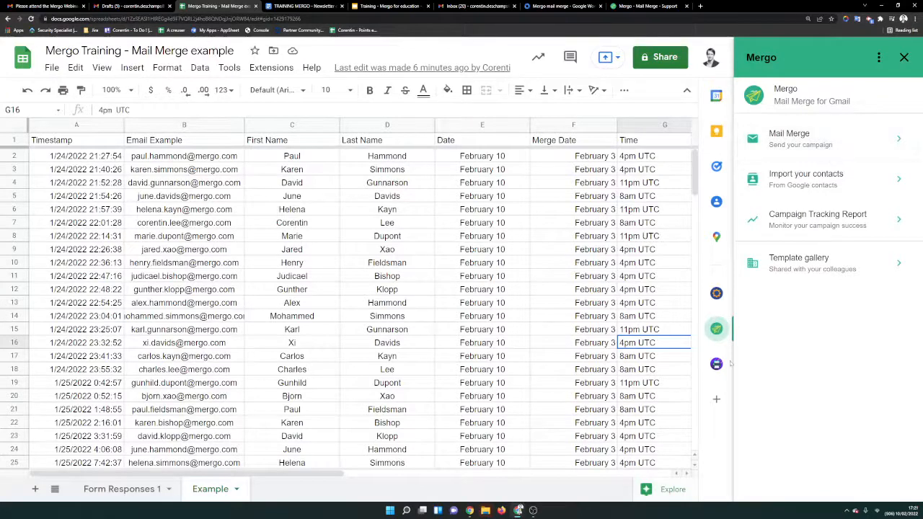
{"action": "left_click", "coordinate": [799, 142]}
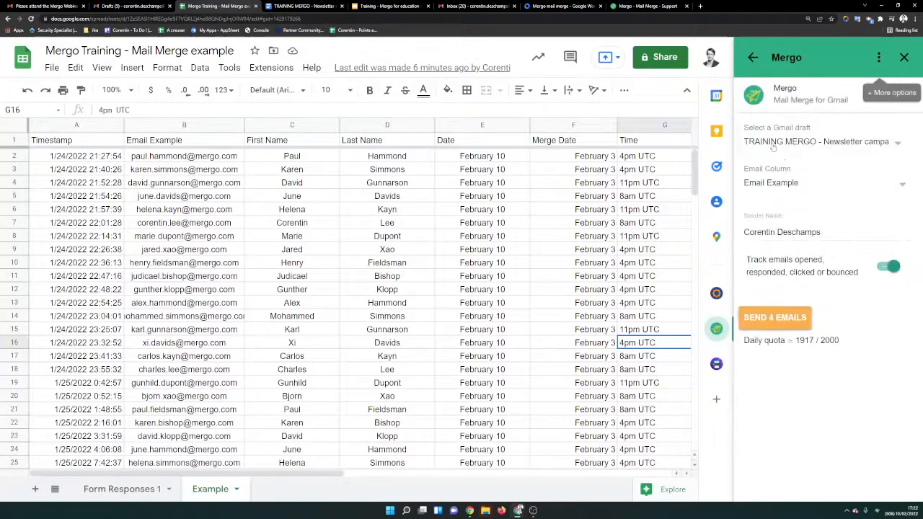
{"action": "left_click", "coordinate": [134, 5]}
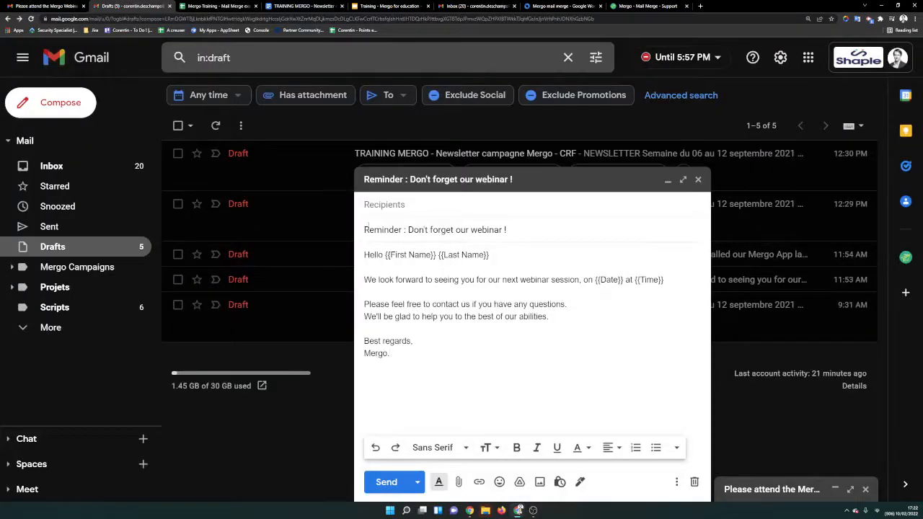
{"action": "left_click_drag", "start_coordinate": [364, 229], "coordinate": [513, 231]}
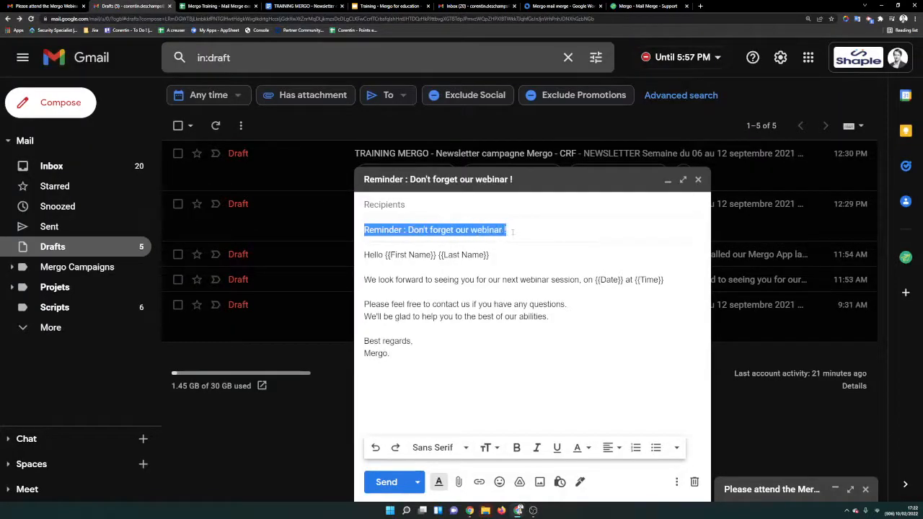
{"action": "left_click", "coordinate": [217, 6]}
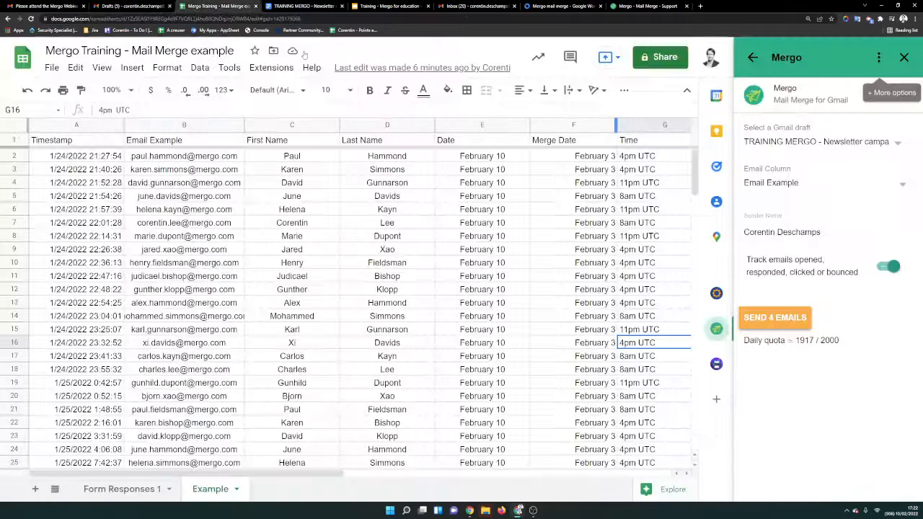
{"action": "left_click", "coordinate": [837, 141]}
{"action": "left_click", "coordinate": [821, 202]}
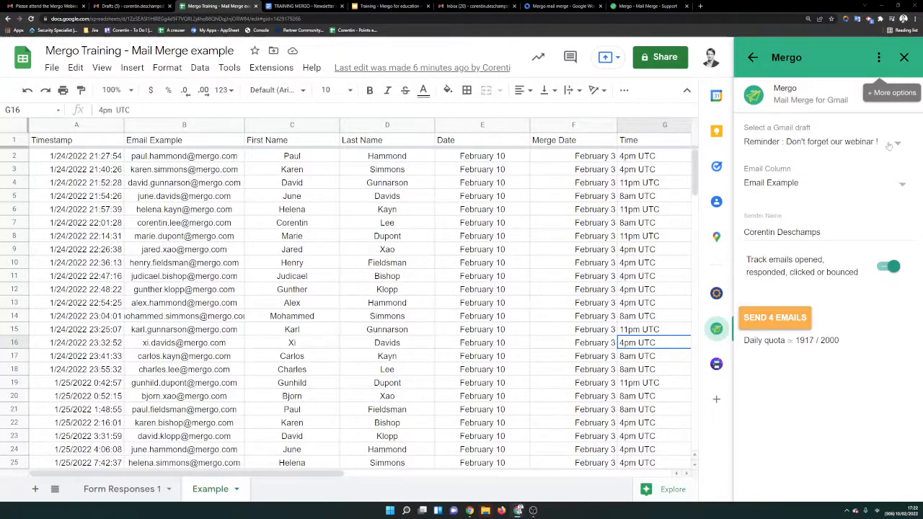
Set the email column to Email Example and check it against the addresses in column B.
{"action": "left_click", "coordinate": [847, 184]}
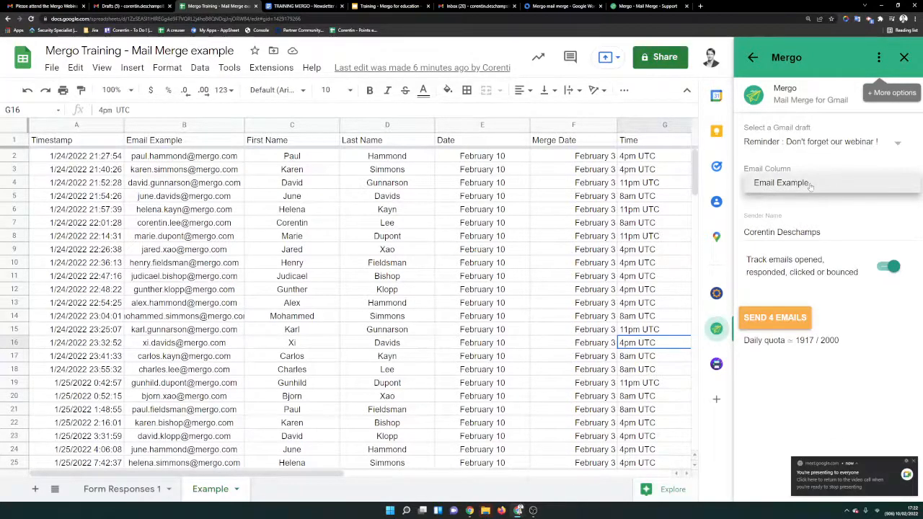
{"action": "left_click", "coordinate": [812, 185]}
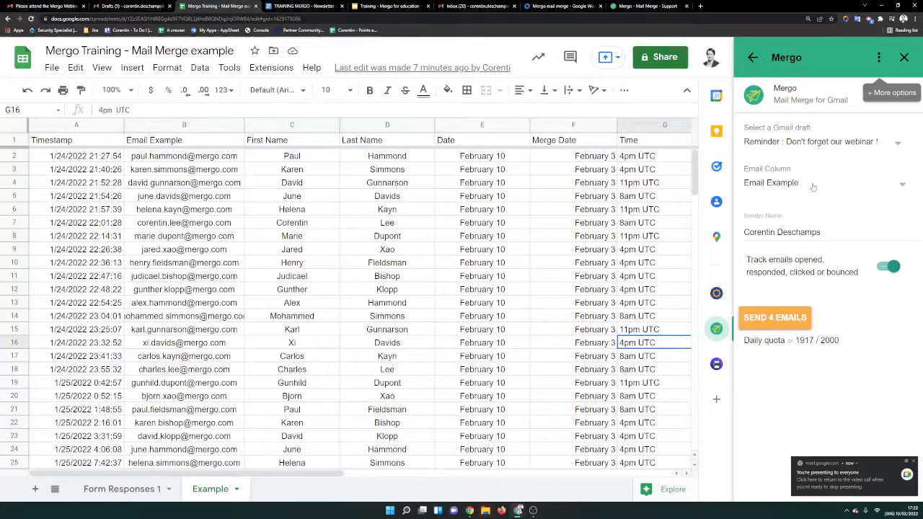
{"action": "left_click_drag", "start_coordinate": [206, 154], "coordinate": [216, 439]}
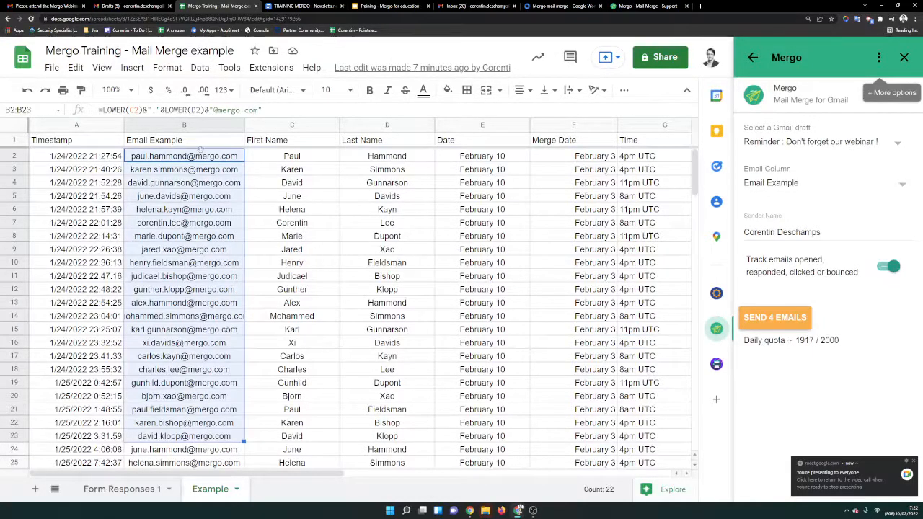
{"action": "left_click", "coordinate": [163, 146]}
{"action": "left_click", "coordinate": [789, 191]}
{"action": "left_click", "coordinate": [805, 209]}
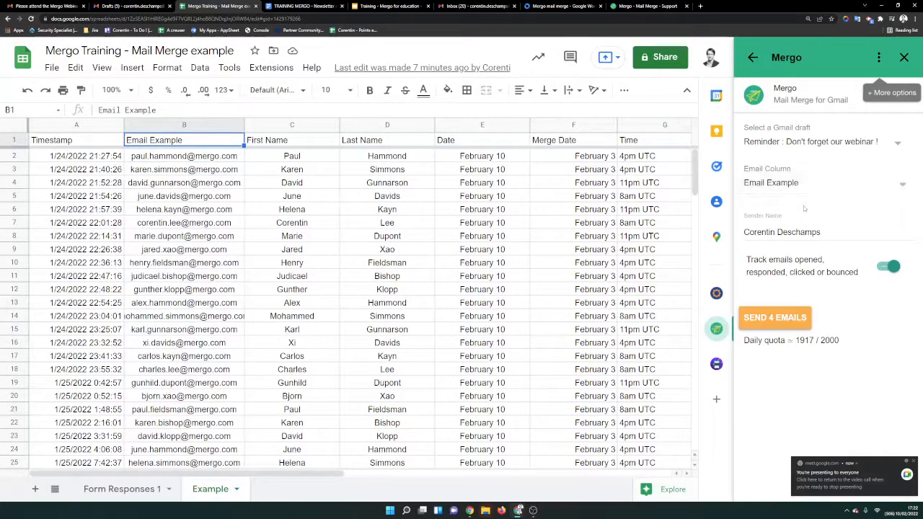
Check the sender name in the Mail Merge settings and dismiss the screen-presenting notification.
{"action": "triple_click", "coordinate": [844, 237]}
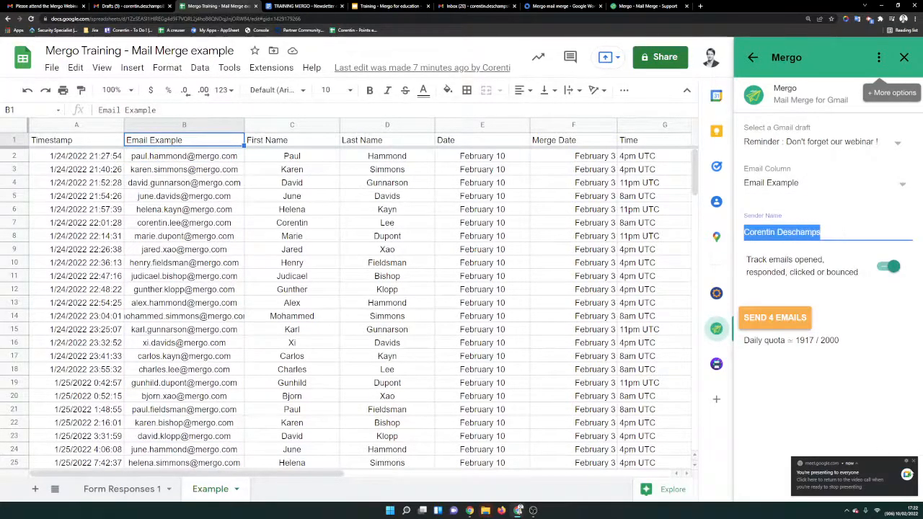
{"action": "left_click", "coordinate": [914, 462]}
{"action": "left_click", "coordinate": [887, 290]}
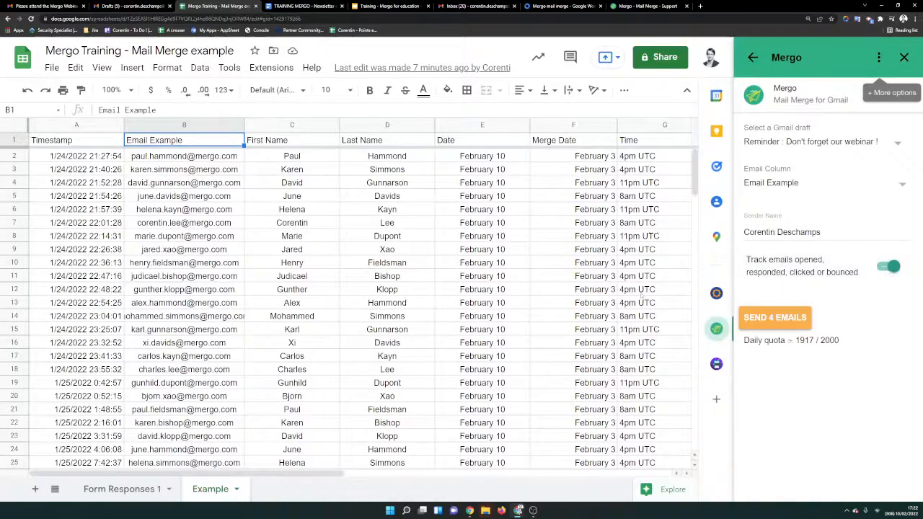
Review the recipient rows on the Example sheet and the delivery statuses in their Merge status column.
{"action": "scroll", "coordinate": [557, 361], "scroll_direction": "down", "scroll_amount": 1}
{"action": "scroll", "coordinate": [638, 358], "scroll_direction": "up", "scroll_amount": 1}
{"action": "left_click_drag", "start_coordinate": [295, 474], "coordinate": [463, 480]}
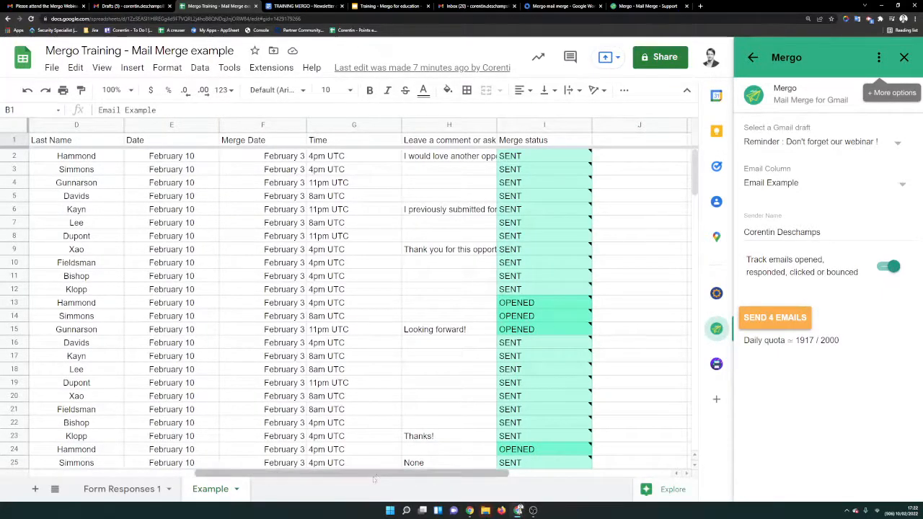
{"action": "left_click_drag", "start_coordinate": [375, 477], "coordinate": [191, 476]}
{"action": "left_click", "coordinate": [180, 461]}
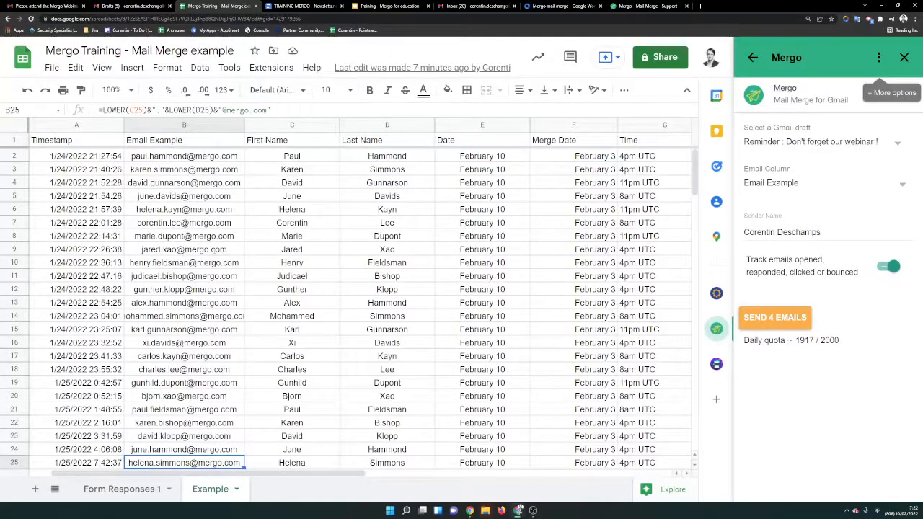
{"action": "left_click", "coordinate": [75, 182]}
{"action": "scroll", "coordinate": [196, 251], "scroll_direction": "down", "scroll_amount": 2}
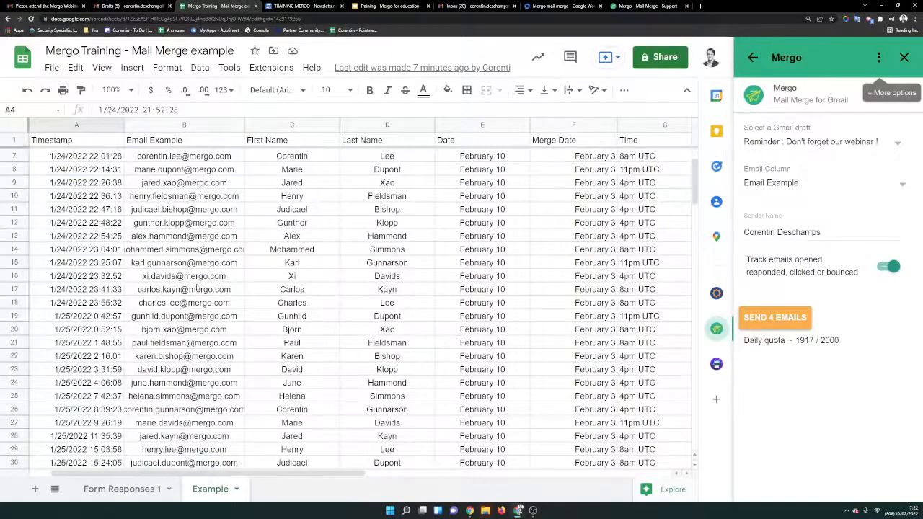
{"action": "scroll", "coordinate": [196, 252], "scroll_direction": "down", "scroll_amount": 1}
{"action": "scroll", "coordinate": [216, 339], "scroll_direction": "up", "scroll_amount": 3}
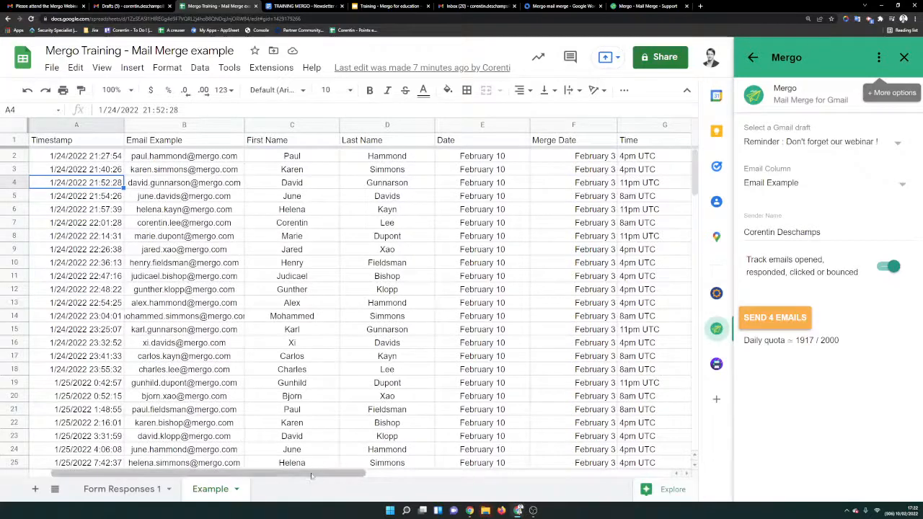
{"action": "left_click_drag", "start_coordinate": [217, 474], "coordinate": [397, 474]}
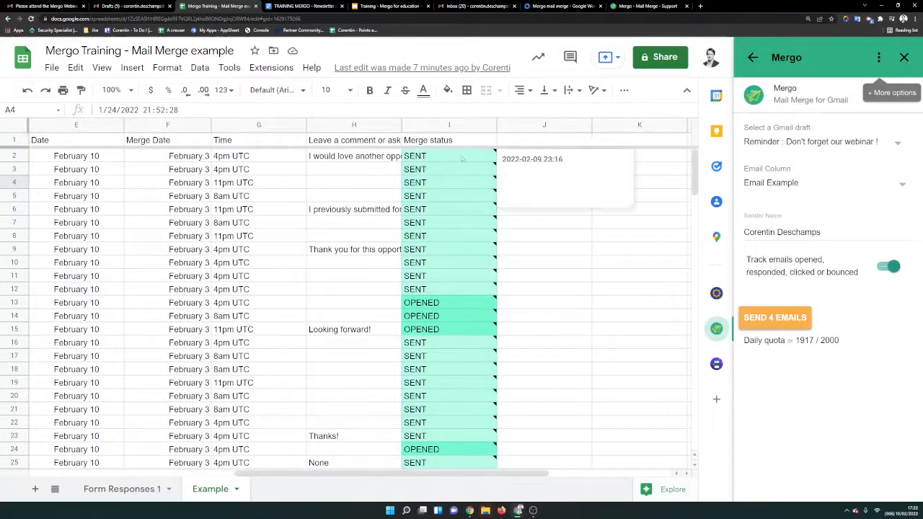
{"action": "left_click_drag", "start_coordinate": [455, 156], "coordinate": [456, 319]}
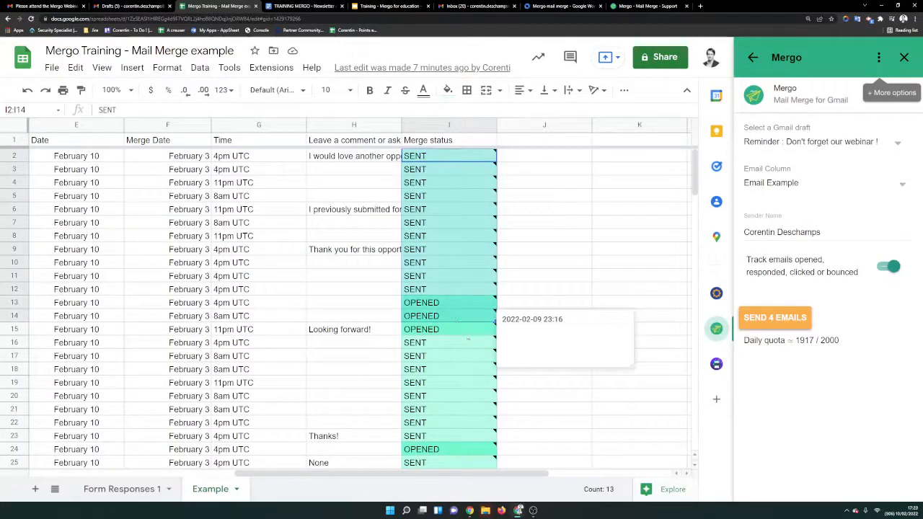
Locate the last recipients without a Merge status and select their blank cells I35:I38.
{"action": "scroll", "coordinate": [456, 325], "scroll_direction": "down", "scroll_amount": 7}
{"action": "left_click_drag", "start_coordinate": [292, 331], "coordinate": [290, 370]}
{"action": "left_click_drag", "start_coordinate": [404, 474], "coordinate": [466, 474]}
{"action": "left_click_drag", "start_coordinate": [354, 329], "coordinate": [381, 374]}
{"action": "mouse_move", "coordinate": [461, 474]}
{"action": "left_mouse_down"}
{"action": "mouse_move", "coordinate": [387, 474]}
{"action": "mouse_move", "coordinate": [445, 474]}
{"action": "left_mouse_up"}
{"action": "scroll", "coordinate": [456, 413], "scroll_direction": "up", "scroll_amount": 2}
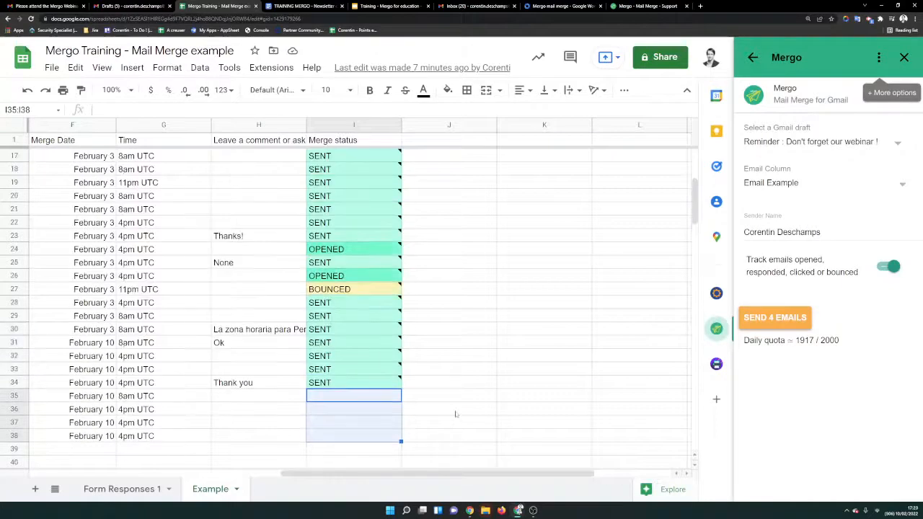
{"action": "scroll", "coordinate": [456, 413], "scroll_direction": "down", "scroll_amount": 1}
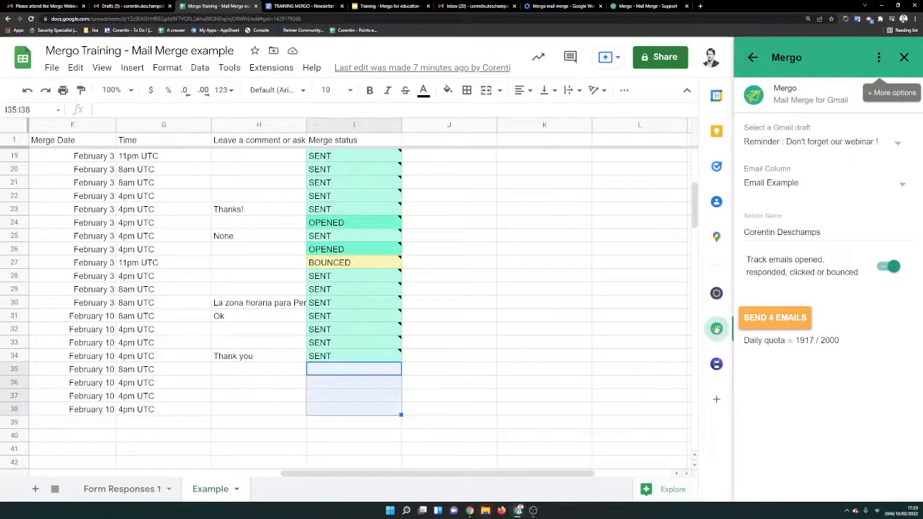
{"action": "scroll", "coordinate": [370, 192], "scroll_direction": "up", "scroll_amount": 2}
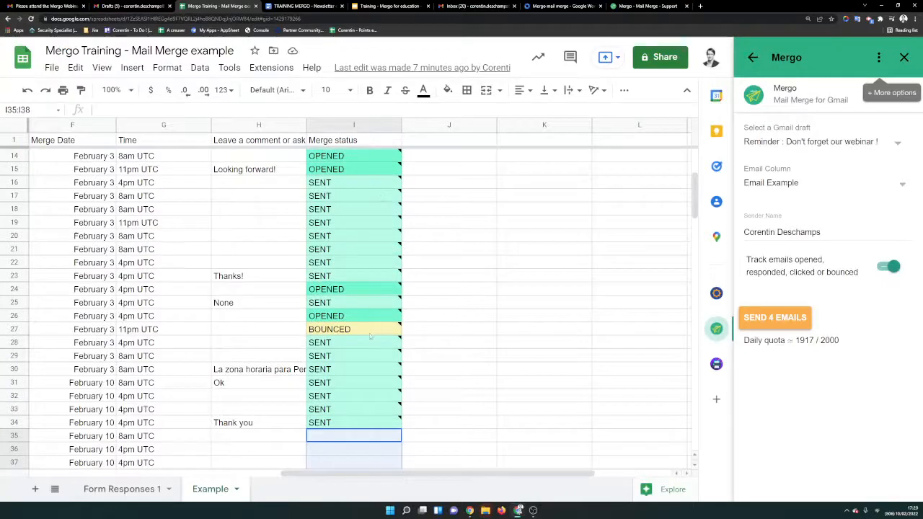
{"action": "scroll", "coordinate": [360, 324], "scroll_direction": "down", "scroll_amount": 2}
{"action": "left_click", "coordinate": [404, 388]}
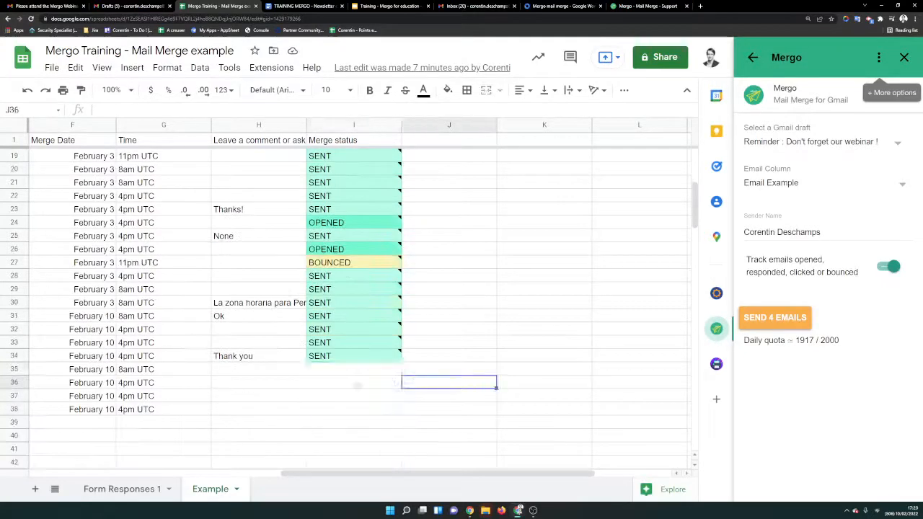
{"action": "left_click_drag", "start_coordinate": [353, 370], "coordinate": [358, 409]}
Go back to the first rows and columns of the Example sheet and recheck the Mergo sender name.
{"action": "scroll", "coordinate": [358, 409], "scroll_direction": "up", "scroll_amount": 2}
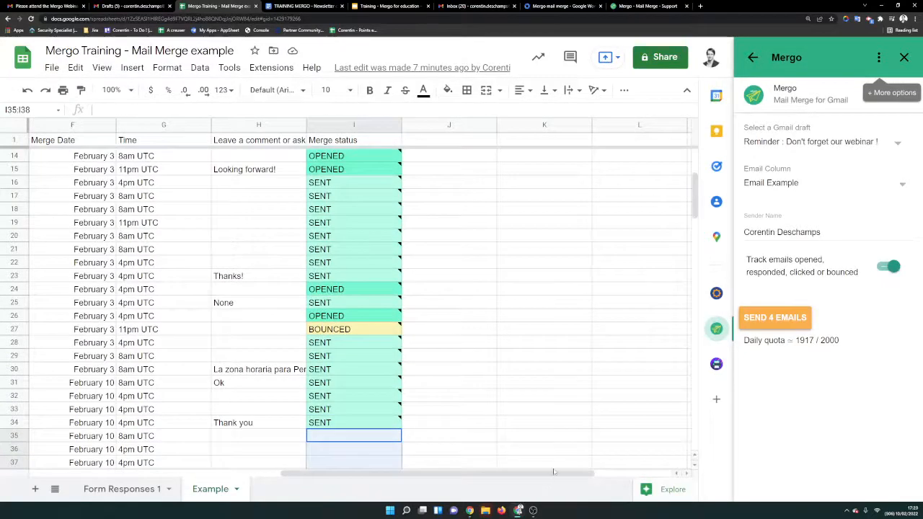
{"action": "left_click", "coordinate": [554, 465]}
{"action": "left_click_drag", "start_coordinate": [554, 474], "coordinate": [521, 477]}
{"action": "scroll", "coordinate": [433, 433], "scroll_direction": "up", "scroll_amount": 5}
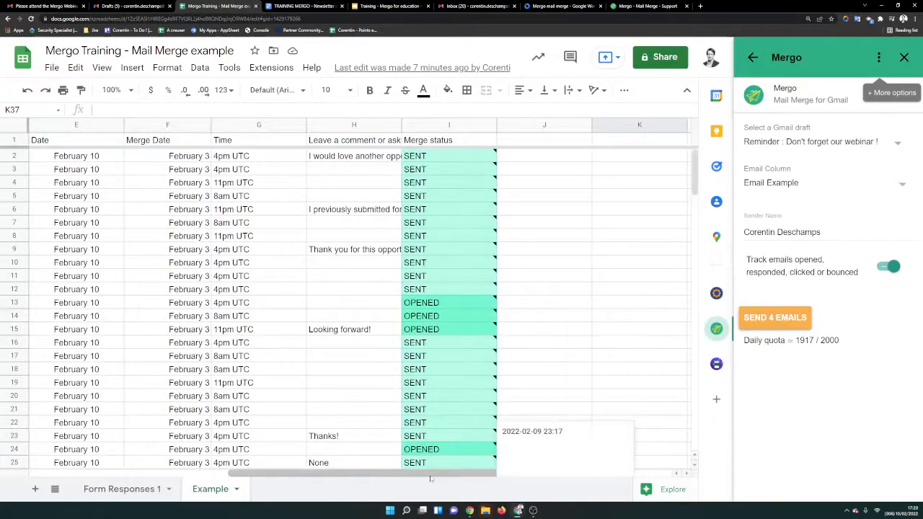
{"action": "left_click_drag", "start_coordinate": [431, 479], "coordinate": [232, 476]}
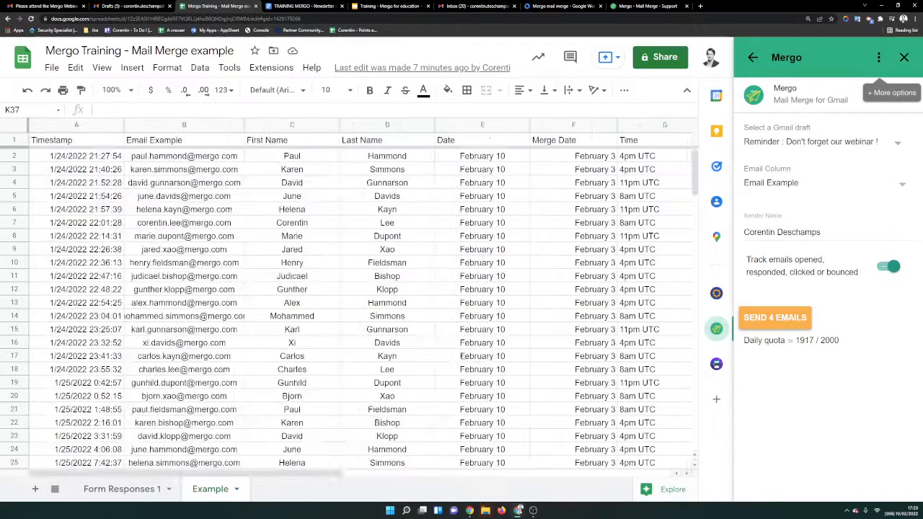
{"action": "triple_click", "coordinate": [829, 232]}
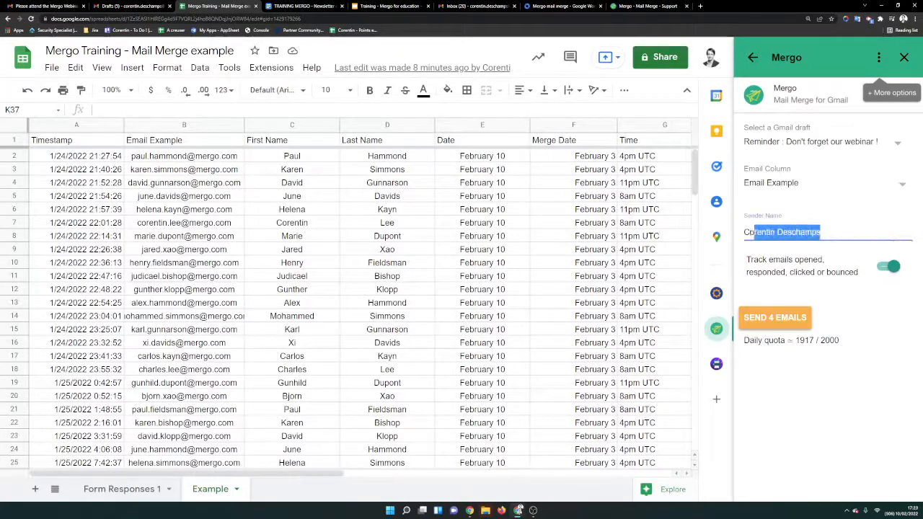
{"action": "left_click", "coordinate": [835, 166]}
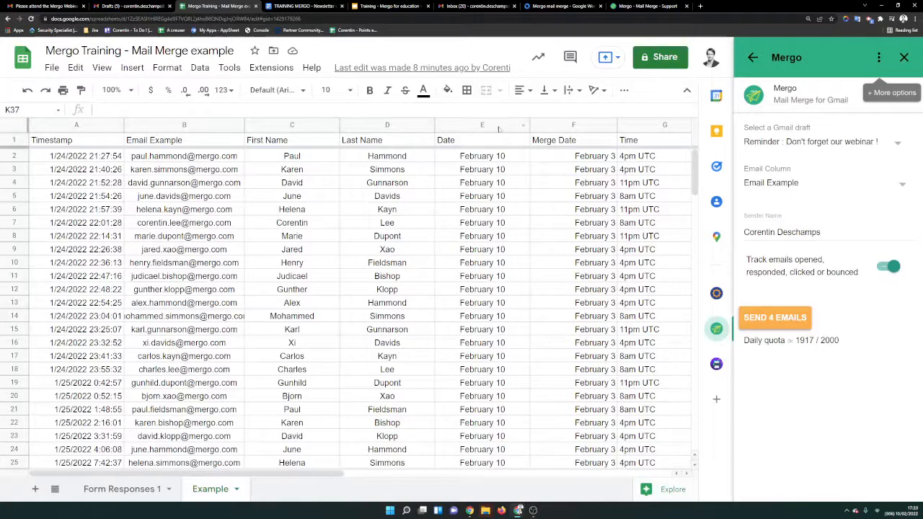
Inspect the Merge Date formulas in column F and open Mergo's Schedule delivery options.
{"action": "left_click_drag", "start_coordinate": [598, 155], "coordinate": [590, 426]}
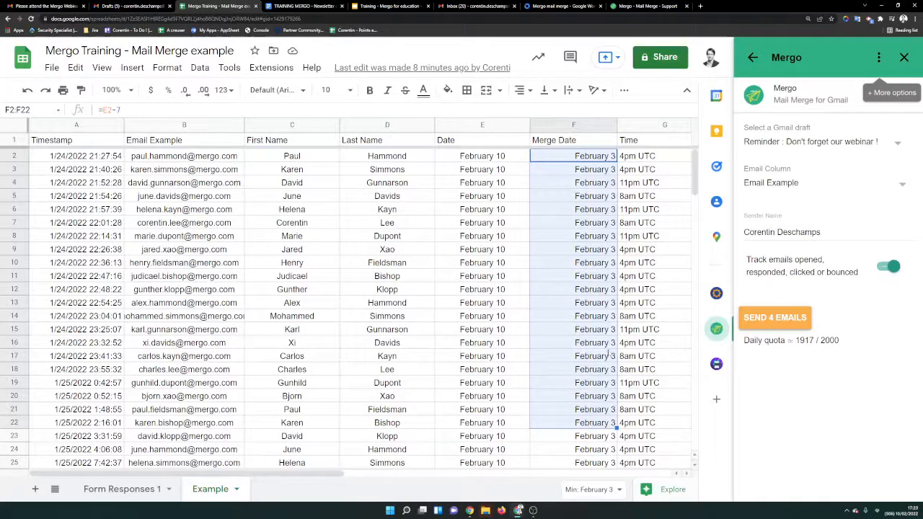
{"action": "left_click", "coordinate": [609, 208]}
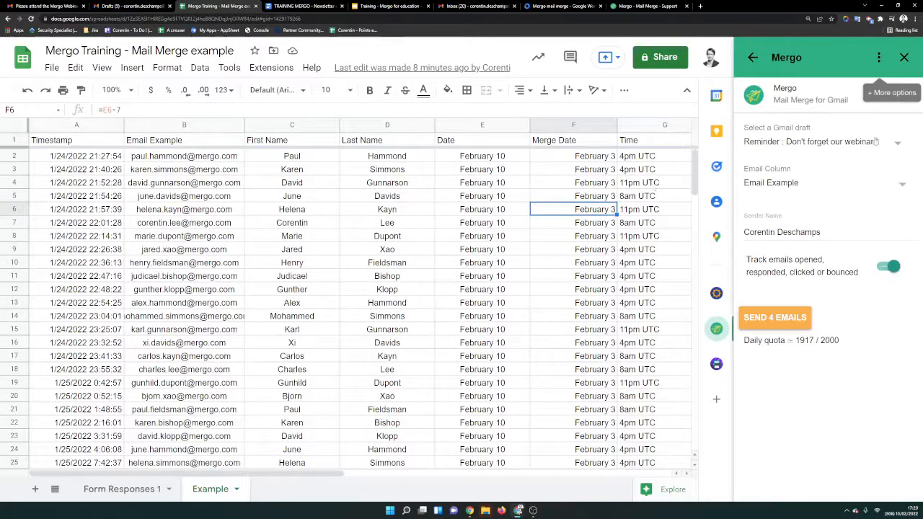
{"action": "left_click", "coordinate": [598, 235]}
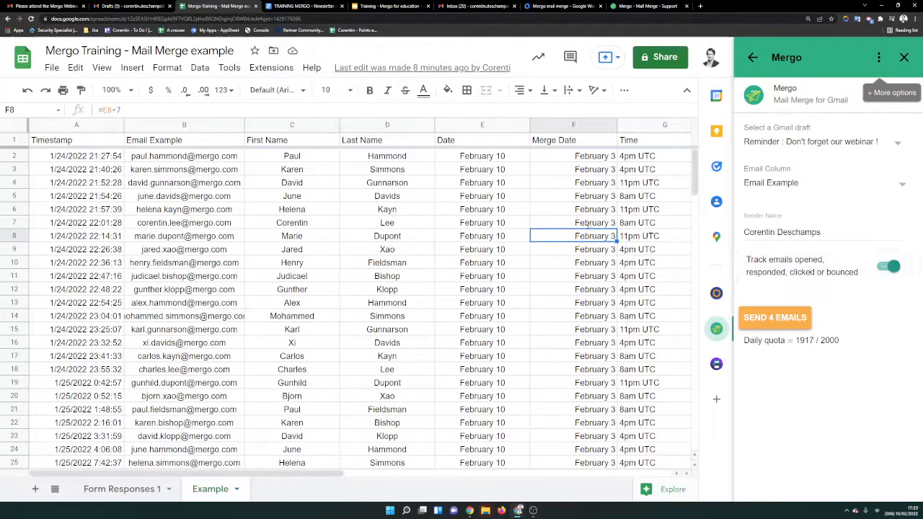
{"action": "left_click", "coordinate": [879, 57]}
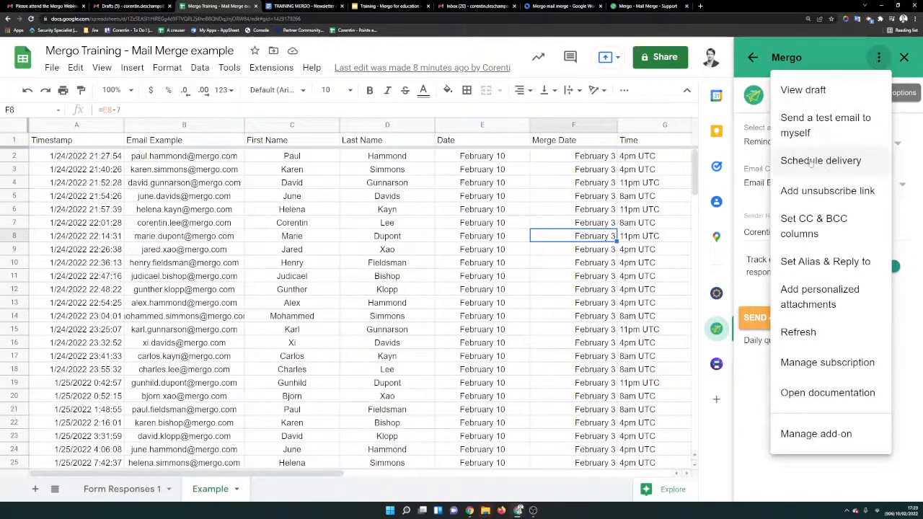
{"action": "left_click", "coordinate": [847, 166]}
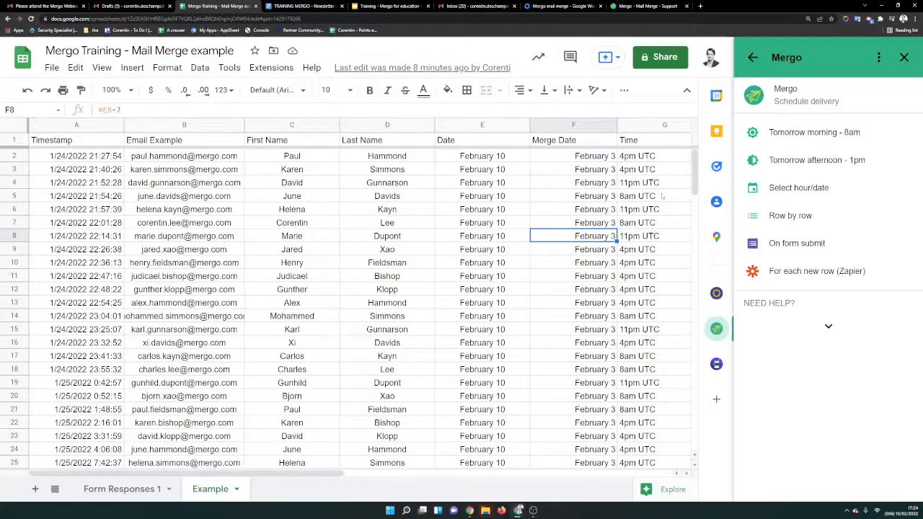
Compare the webinar dates with their Merge Dates and select the February 17 dates in E31:E38.
{"action": "left_click", "coordinate": [603, 160]}
{"action": "left_click", "coordinate": [487, 156]}
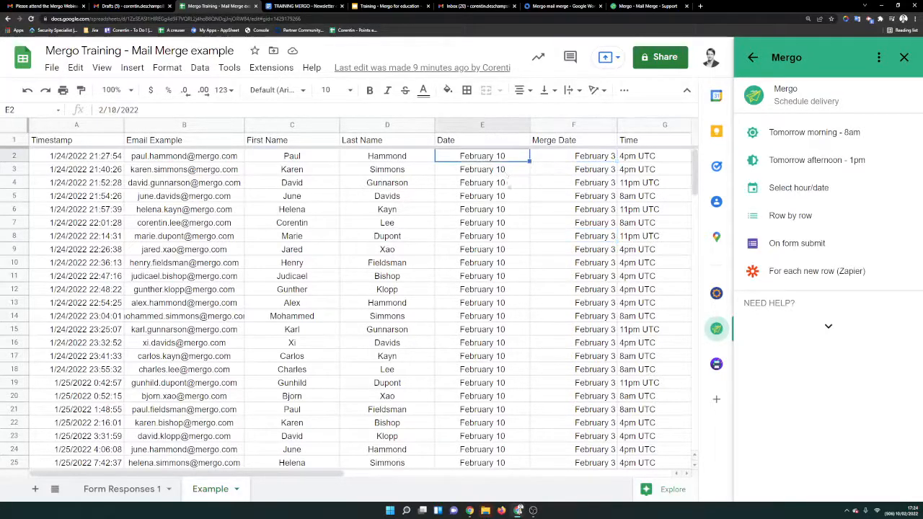
{"action": "scroll", "coordinate": [509, 184], "scroll_direction": "down", "scroll_amount": 4}
{"action": "scroll", "coordinate": [510, 184], "scroll_direction": "up", "scroll_amount": 4}
{"action": "left_click", "coordinate": [511, 199]}
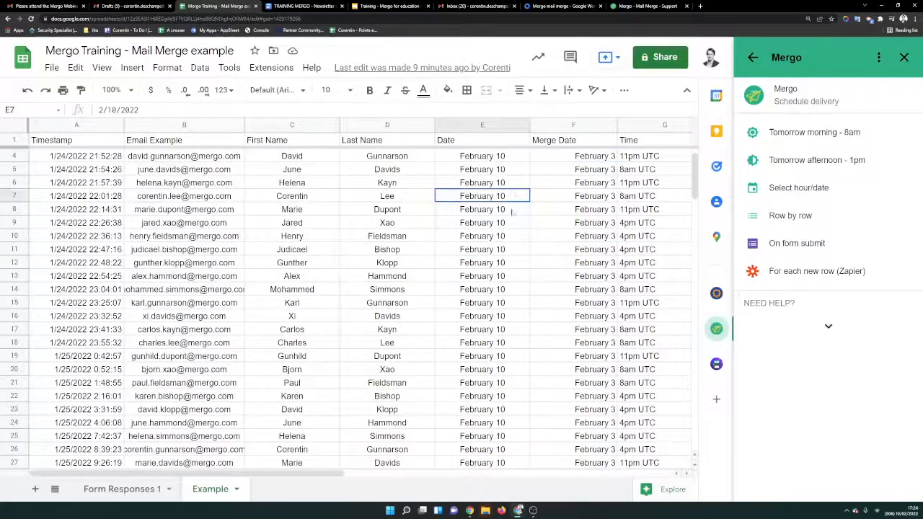
{"action": "left_click_drag", "start_coordinate": [511, 211], "coordinate": [515, 409]}
{"action": "scroll", "coordinate": [509, 303], "scroll_direction": "down", "scroll_amount": 5}
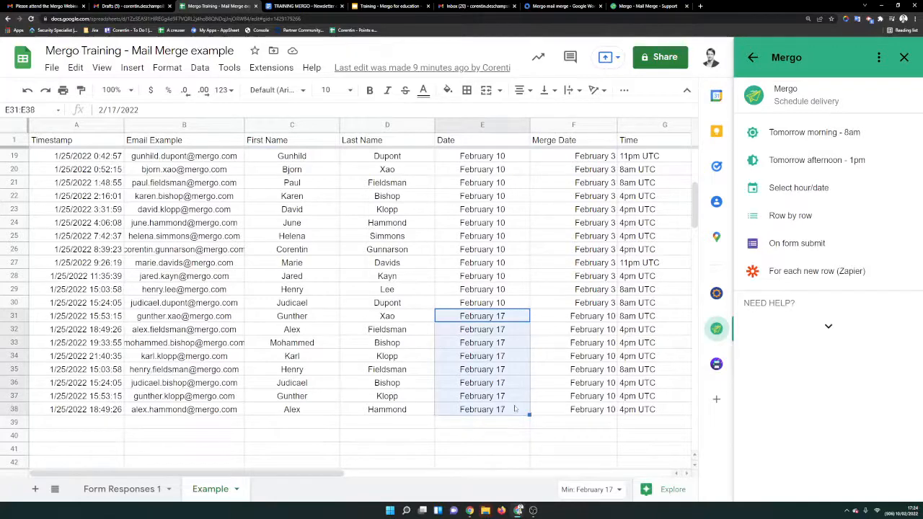
Schedule the merge row by row on the Merge Date column and read the scheduled campaign description.
{"action": "scroll", "coordinate": [513, 399], "scroll_direction": "up", "scroll_amount": 2}
{"action": "left_click_drag", "start_coordinate": [577, 436], "coordinate": [596, 297]}
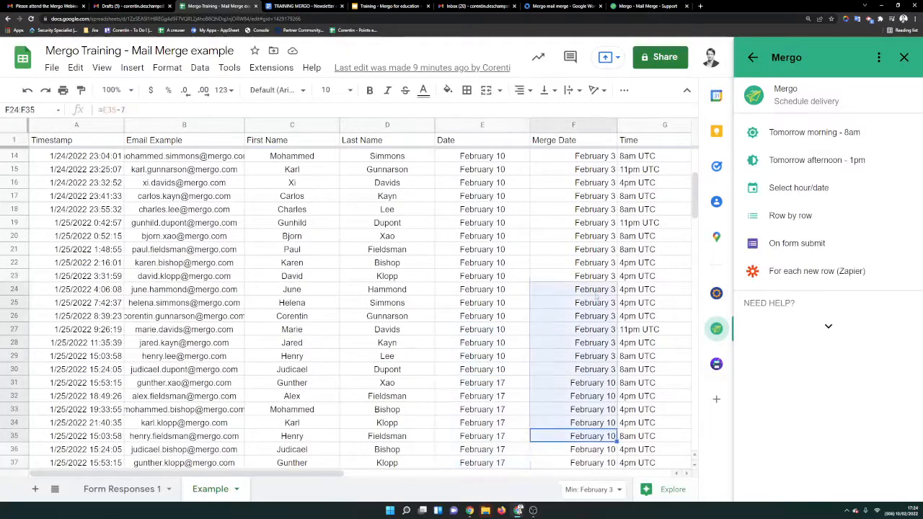
{"action": "scroll", "coordinate": [595, 326], "scroll_direction": "up", "scroll_amount": 4}
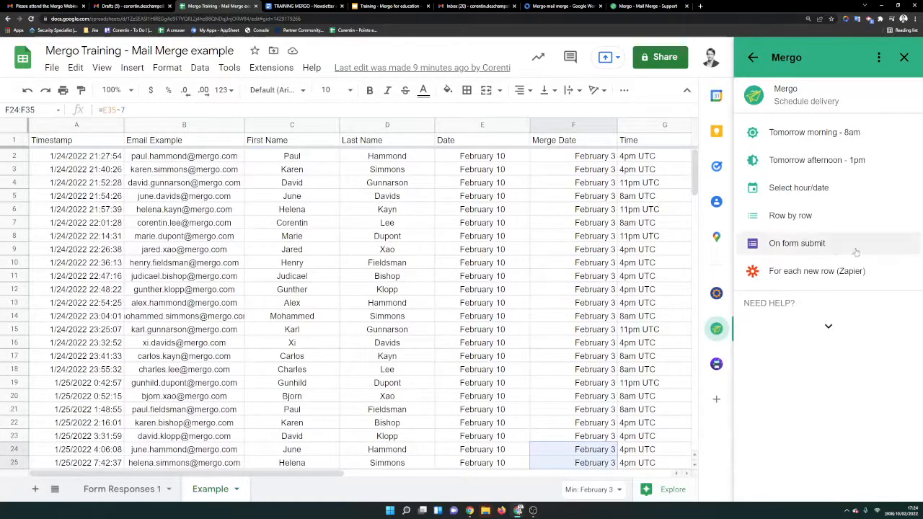
{"action": "left_click", "coordinate": [788, 218]}
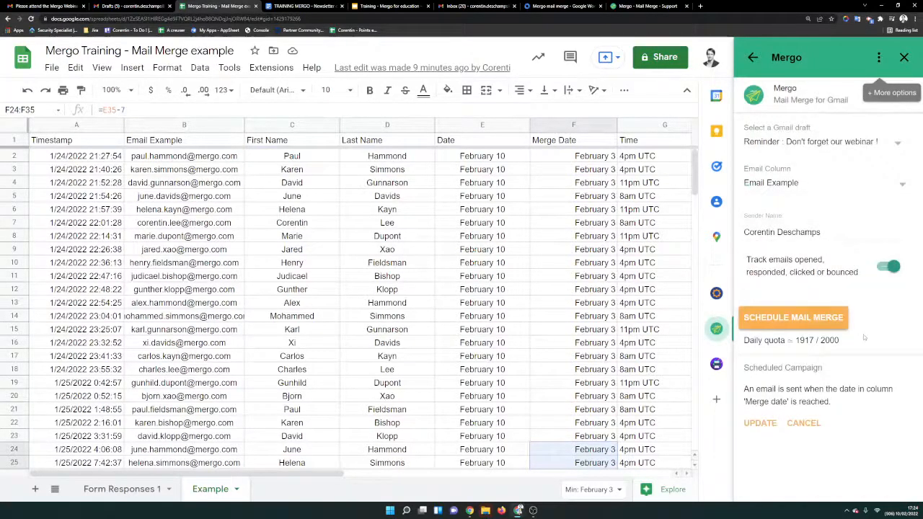
{"action": "left_click_drag", "start_coordinate": [745, 390], "coordinate": [863, 407]}
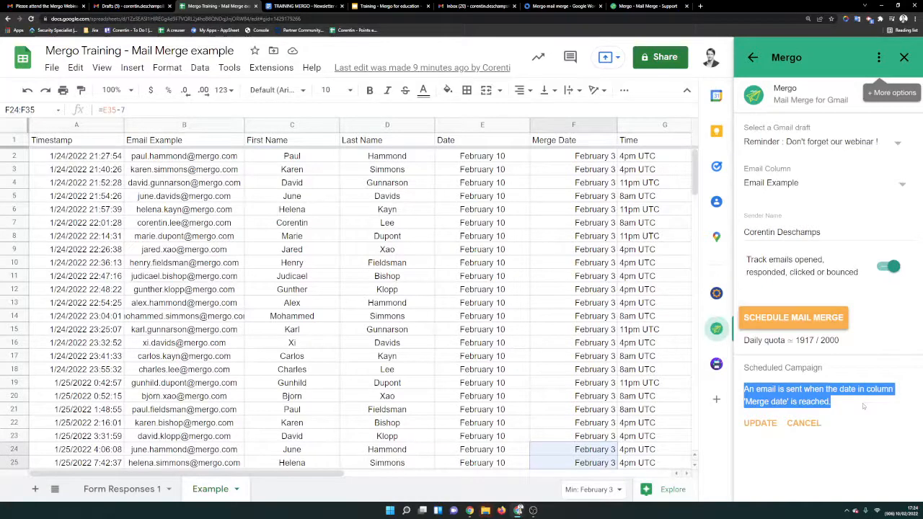
{"action": "left_click", "coordinate": [868, 401]}
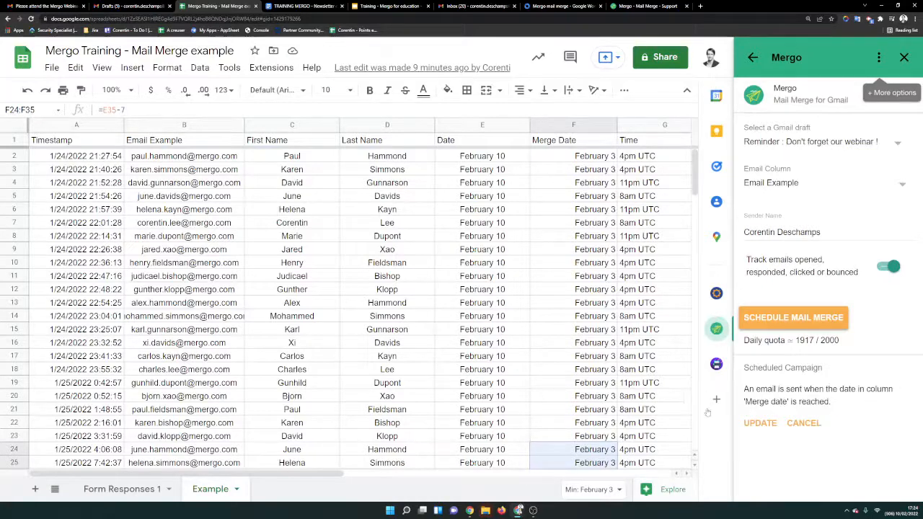
Examine the Merge Date column from its header to the last recipients and the formula in F9.
{"action": "left_click", "coordinate": [547, 145]}
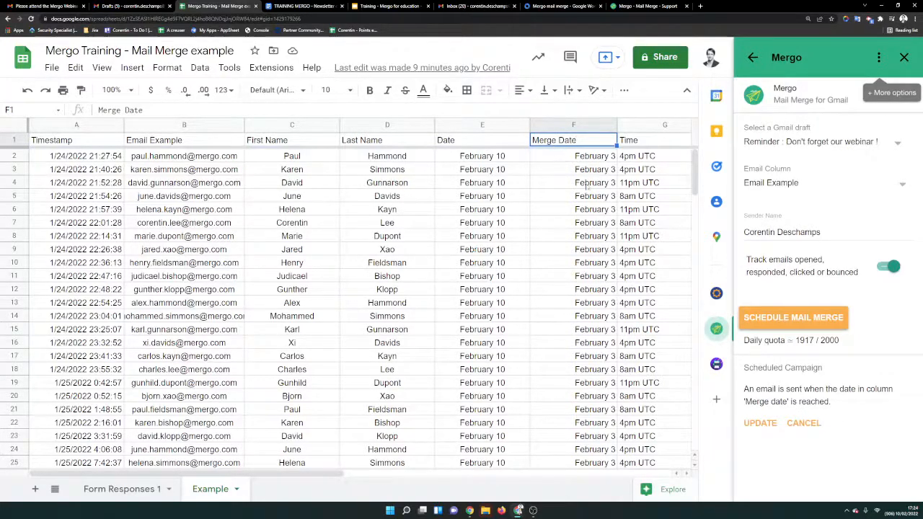
{"action": "scroll", "coordinate": [599, 261], "scroll_direction": "down", "scroll_amount": 2}
{"action": "scroll", "coordinate": [596, 249], "scroll_direction": "down", "scroll_amount": 3}
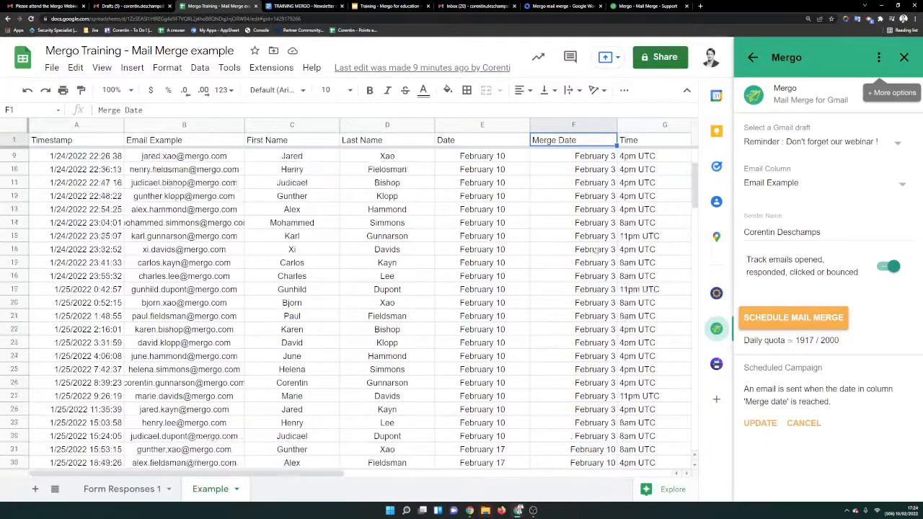
{"action": "scroll", "coordinate": [591, 312], "scroll_direction": "down", "scroll_amount": 1}
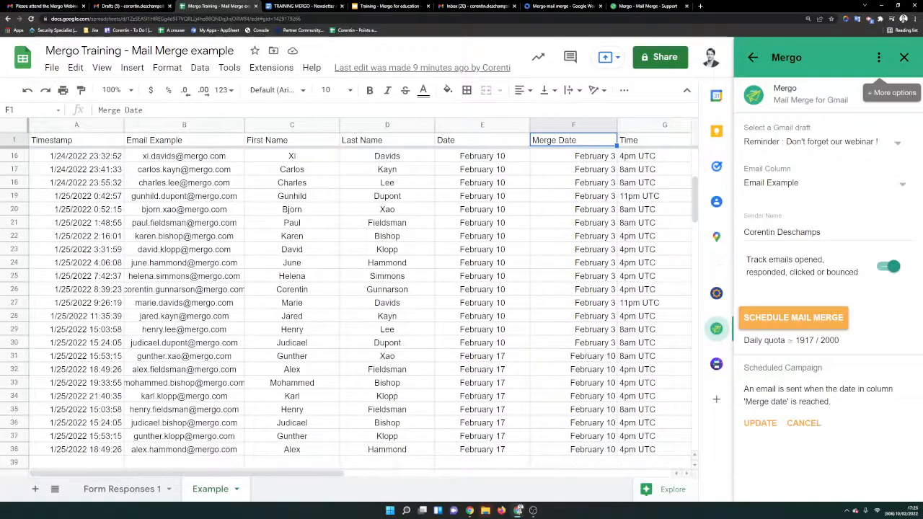
{"action": "scroll", "coordinate": [601, 393], "scroll_direction": "down", "scroll_amount": 1}
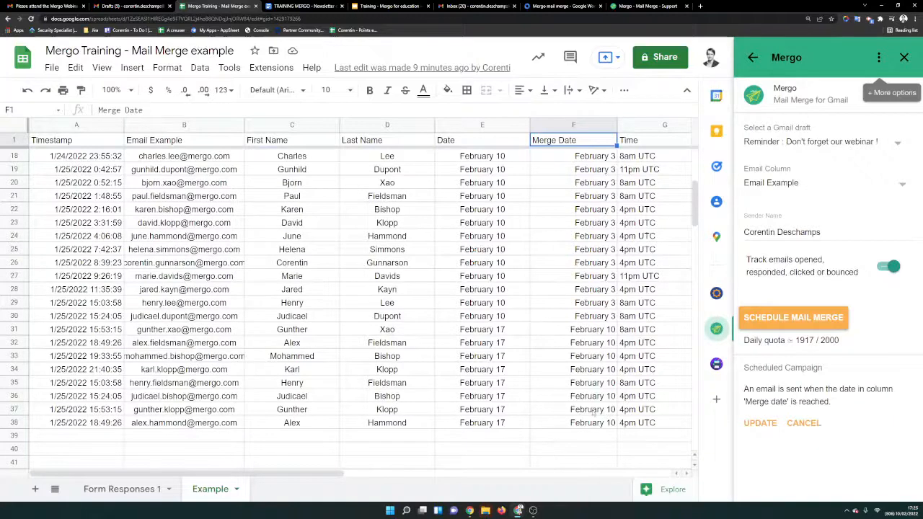
{"action": "left_click_drag", "start_coordinate": [595, 409], "coordinate": [595, 186]}
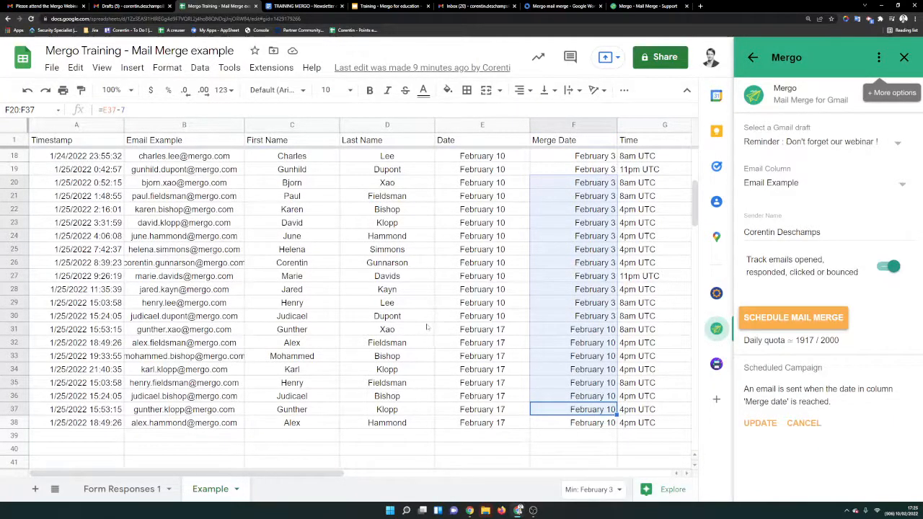
{"action": "scroll", "coordinate": [592, 370], "scroll_direction": "up", "scroll_amount": 8}
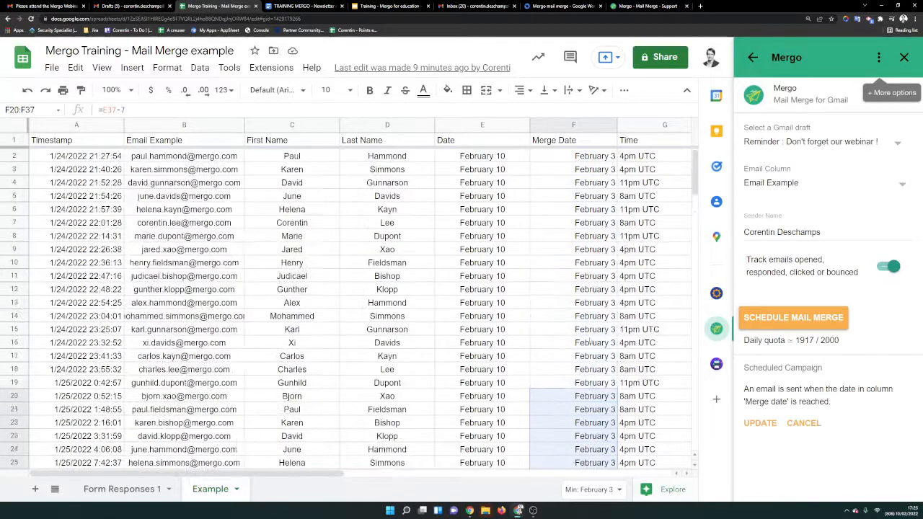
{"action": "left_click", "coordinate": [604, 252]}
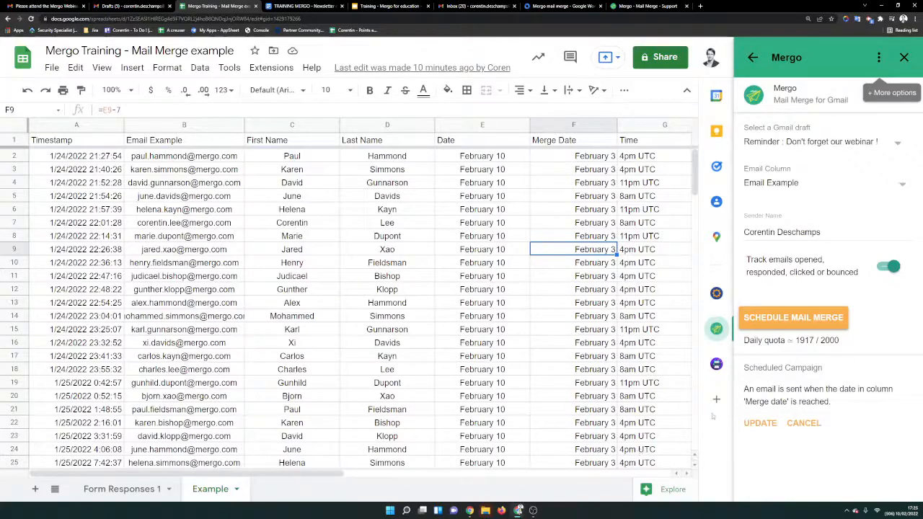
View the Gmail draft "Reminder : Don't forget our webinar !" and select its body text for review.
{"action": "left_click", "coordinate": [879, 57]}
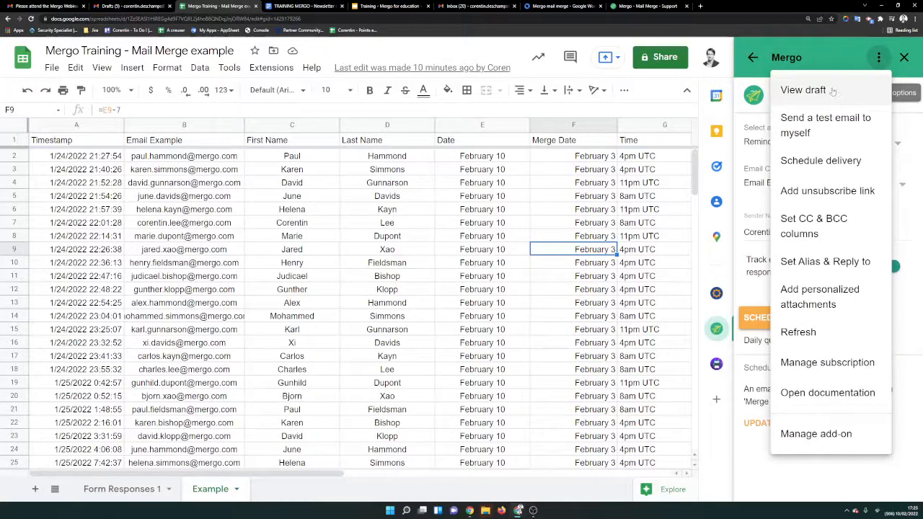
{"action": "left_click", "coordinate": [803, 90]}
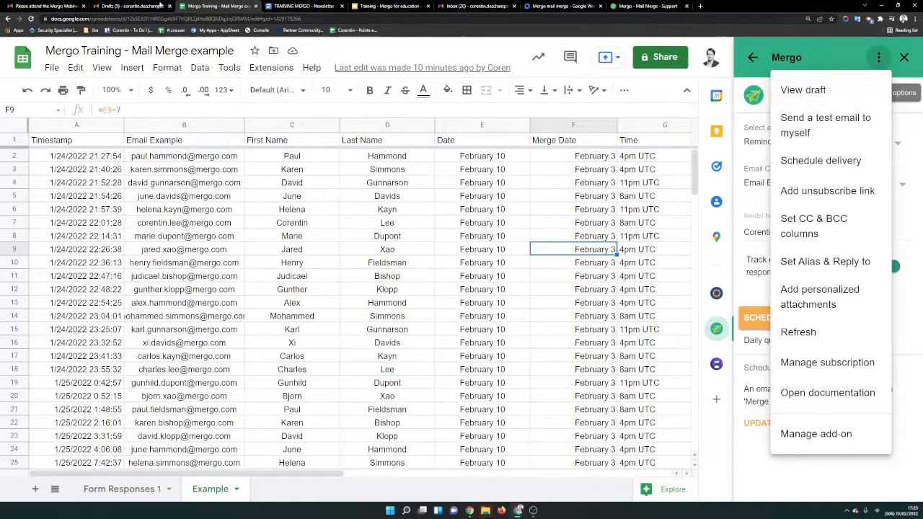
{"action": "left_click", "coordinate": [147, 5]}
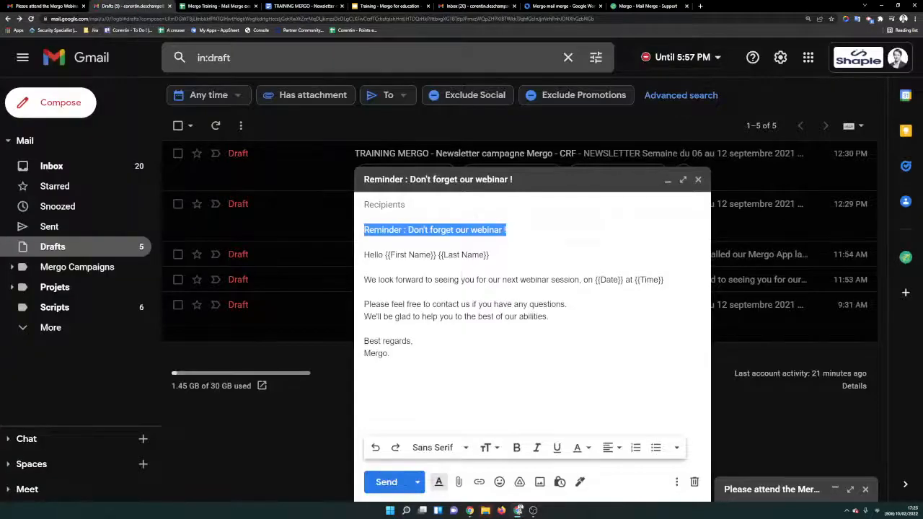
{"action": "mouse_move", "coordinate": [376, 255]}
{"action": "left_mouse_down"}
{"action": "mouse_move", "coordinate": [391, 354]}
{"action": "mouse_move", "coordinate": [364, 255]}
{"action": "left_mouse_up"}
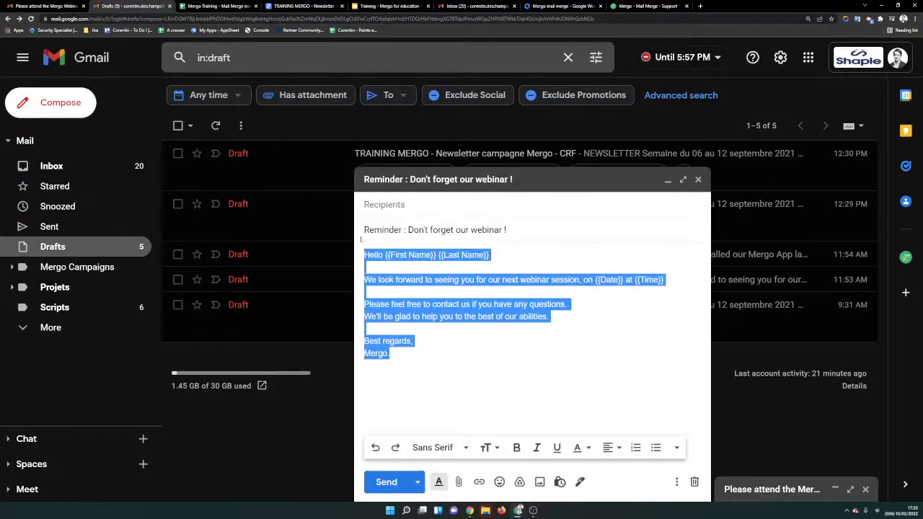
Return to the Mail Merge example spreadsheet and inspect Mergo's CC & BCC column choices.
{"action": "left_click", "coordinate": [218, 5]}
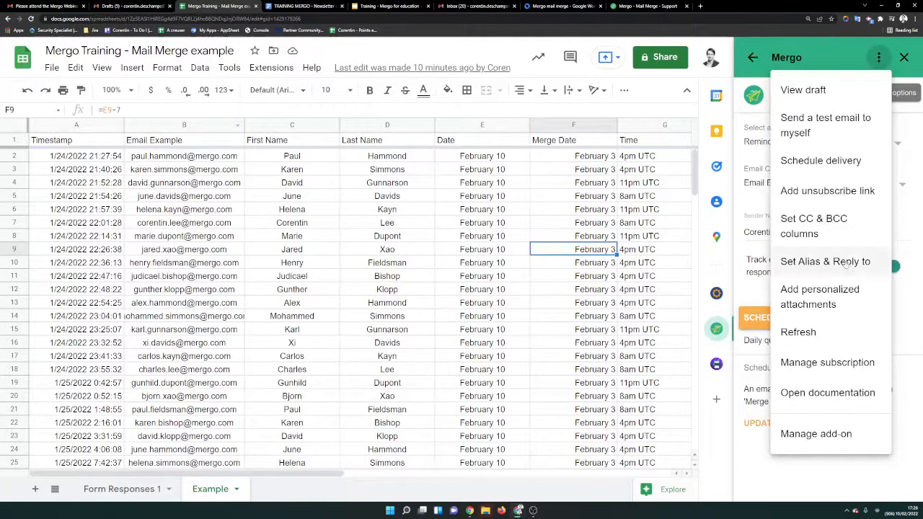
{"action": "left_click", "coordinate": [843, 230]}
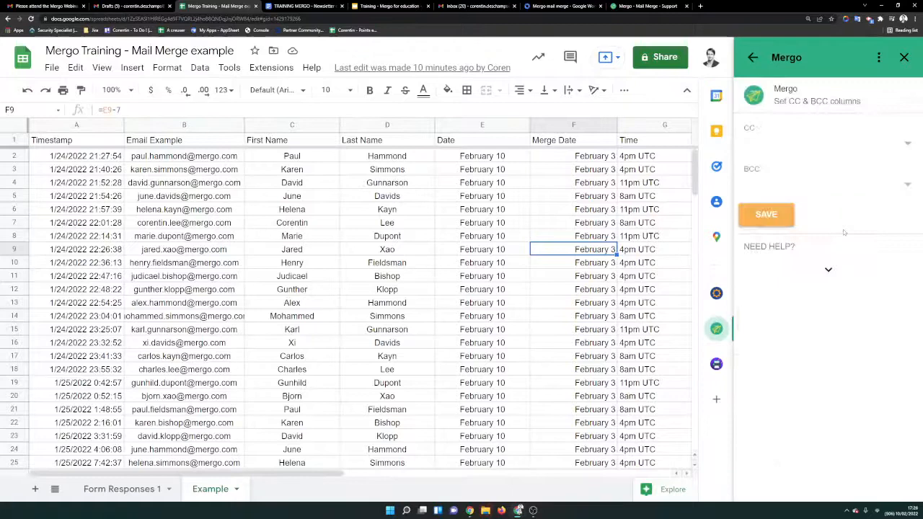
{"action": "left_click", "coordinate": [769, 142]}
{"action": "left_click", "coordinate": [755, 130]}
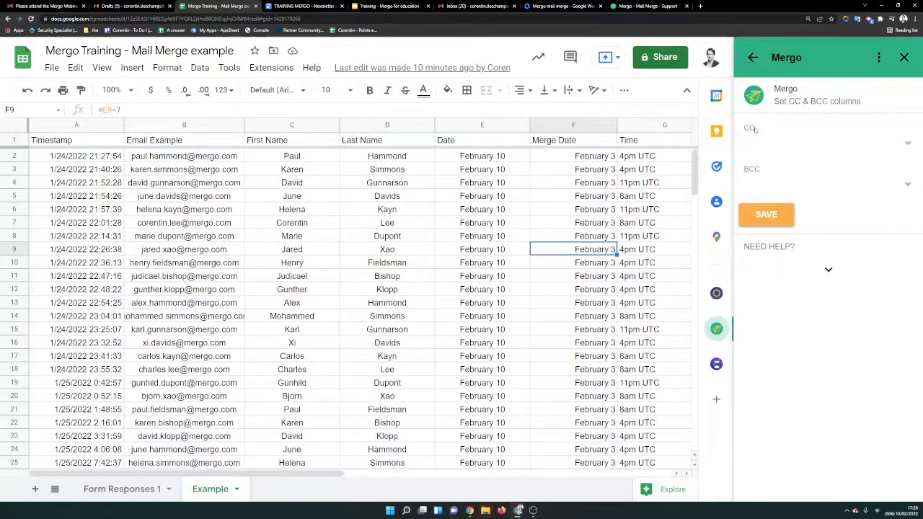
{"action": "left_click", "coordinate": [791, 184]}
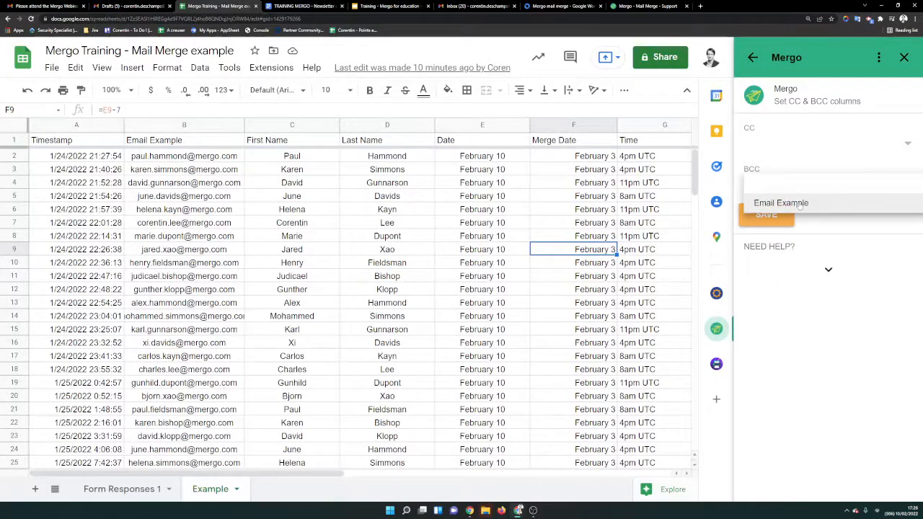
Insert two blank columns between the Email Example and First Name columns.
{"action": "left_click", "coordinate": [270, 125]}
{"action": "right_click", "coordinate": [272, 126]}
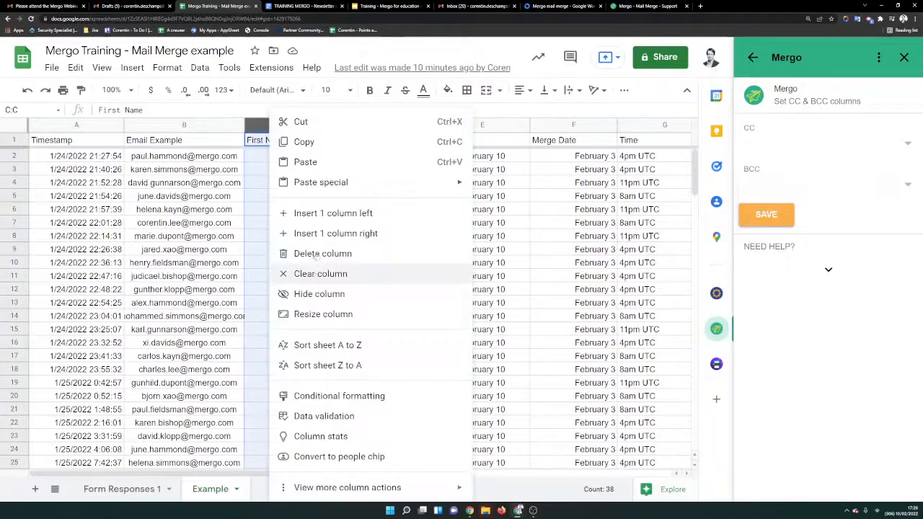
{"action": "left_click", "coordinate": [317, 212]}
{"action": "right_click", "coordinate": [365, 124]}
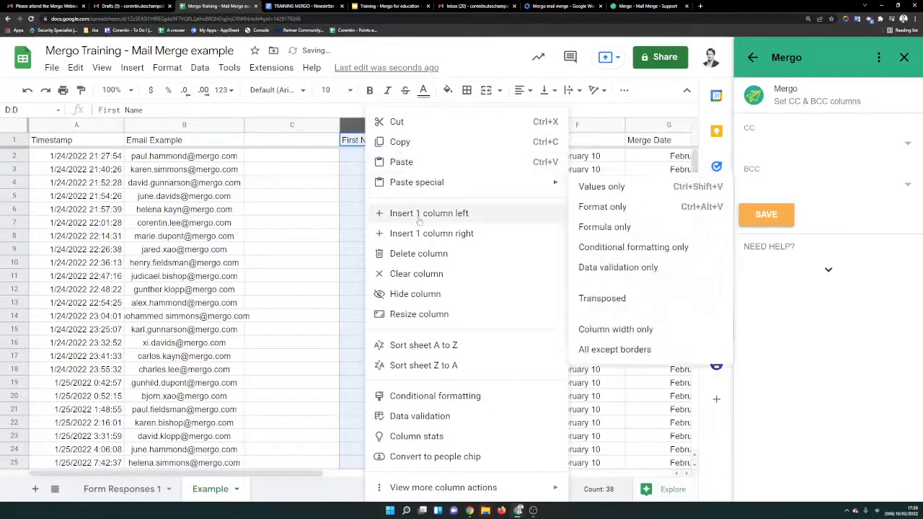
{"action": "left_click", "coordinate": [375, 212]}
Label the two new columns CC and BCC in the header row.
{"action": "left_click", "coordinate": [311, 144]}
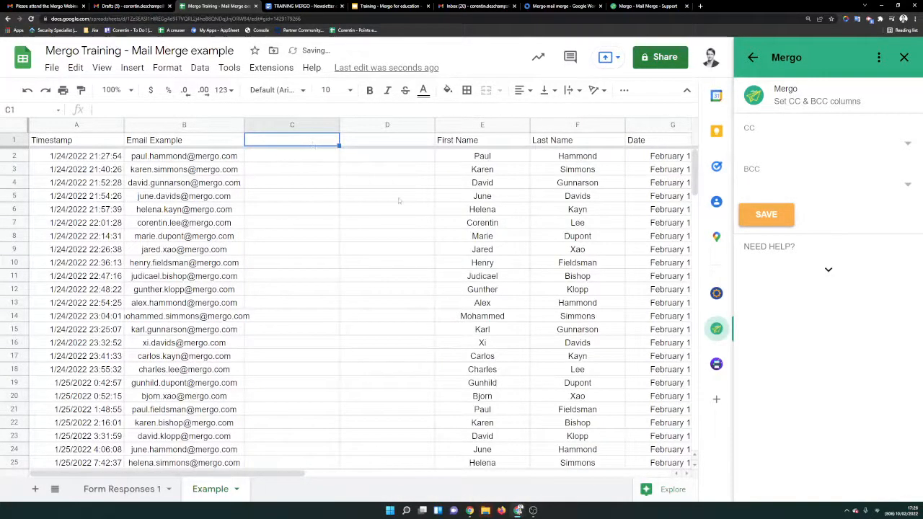
{"action": "type", "text": "CC"}
{"action": "key", "text": "Tab"}
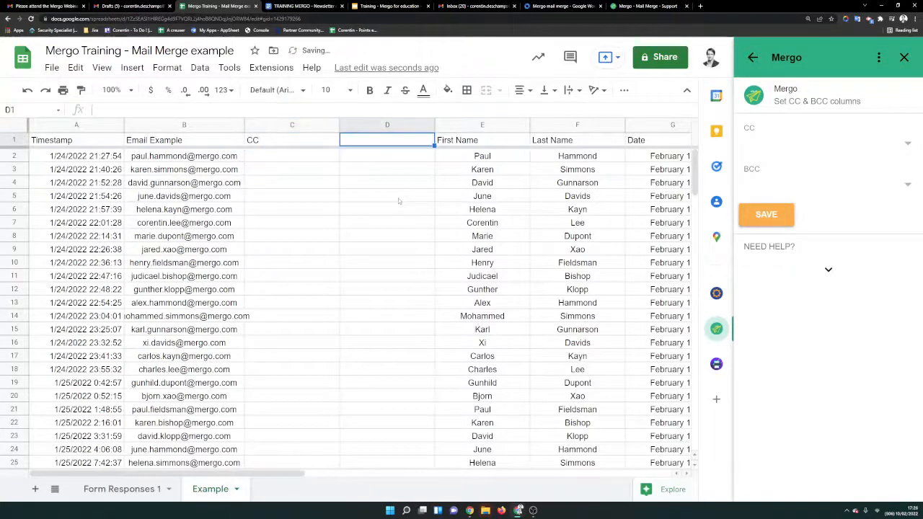
{"action": "type", "text": "BCC"}
{"action": "key", "text": "Return"}
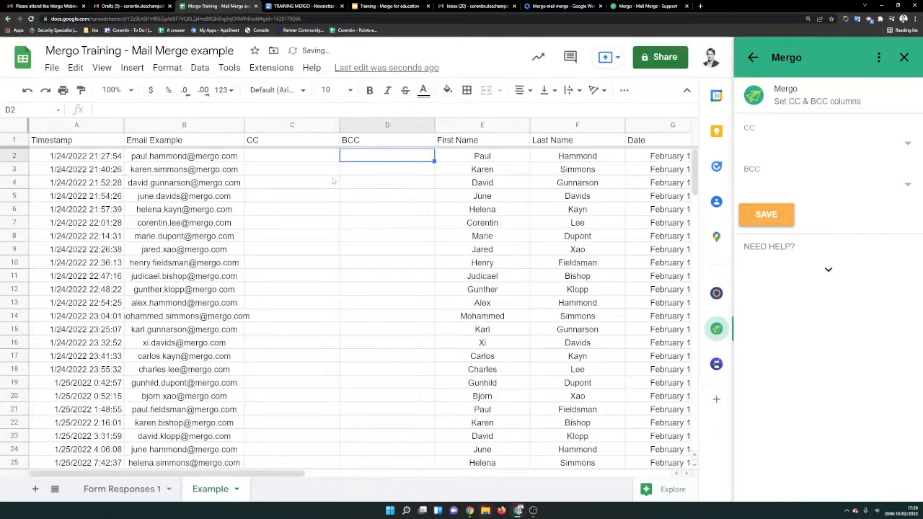
Look over the blank cells of the CC and BCC columns and check Mergo's CC column choices.
{"action": "left_click", "coordinate": [323, 158]}
{"action": "left_click", "coordinate": [324, 196]}
{"action": "left_click", "coordinate": [327, 254]}
{"action": "left_click", "coordinate": [327, 316]}
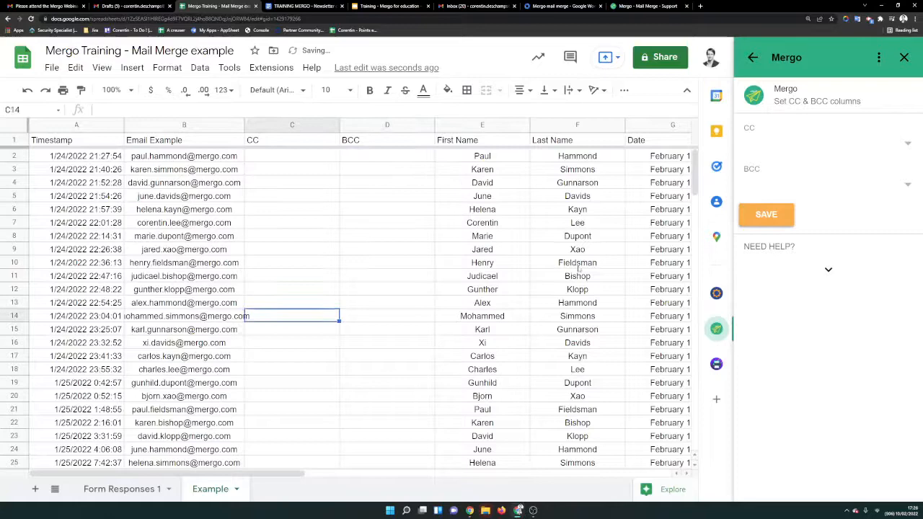
{"action": "left_click", "coordinate": [812, 139]}
{"action": "left_click", "coordinate": [810, 125]}
{"action": "left_click", "coordinate": [386, 247]}
{"action": "left_click", "coordinate": [269, 201]}
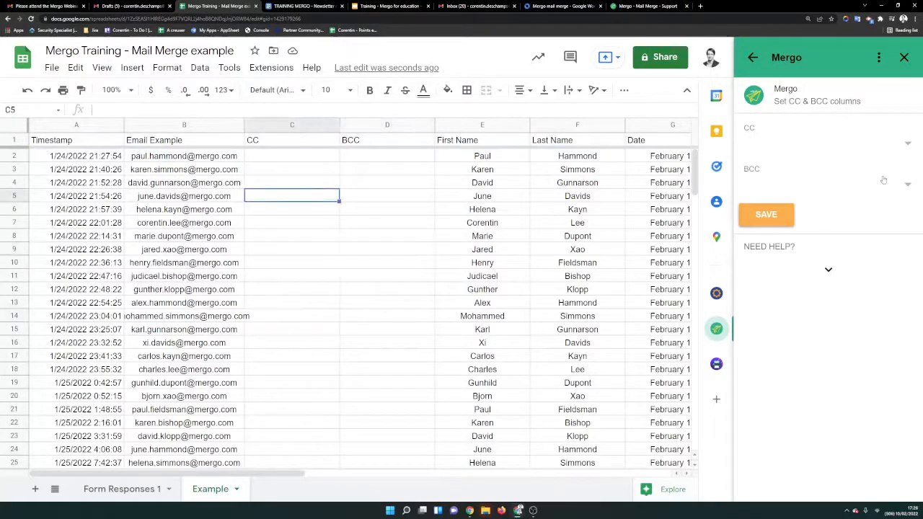
Review Mergo's From / Alias and Reply to settings without saving, and return to the main merge settings.
{"action": "left_click", "coordinate": [753, 58]}
{"action": "left_click", "coordinate": [878, 57]}
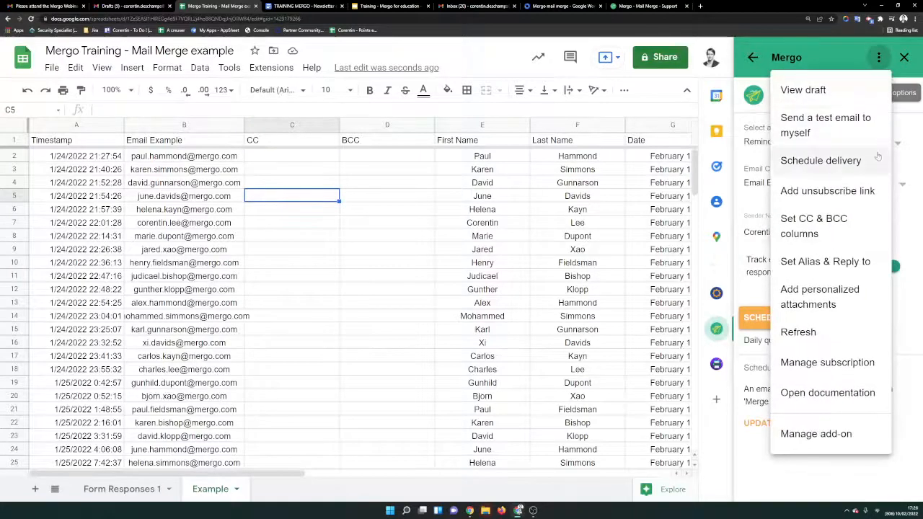
{"action": "left_click", "coordinate": [851, 268]}
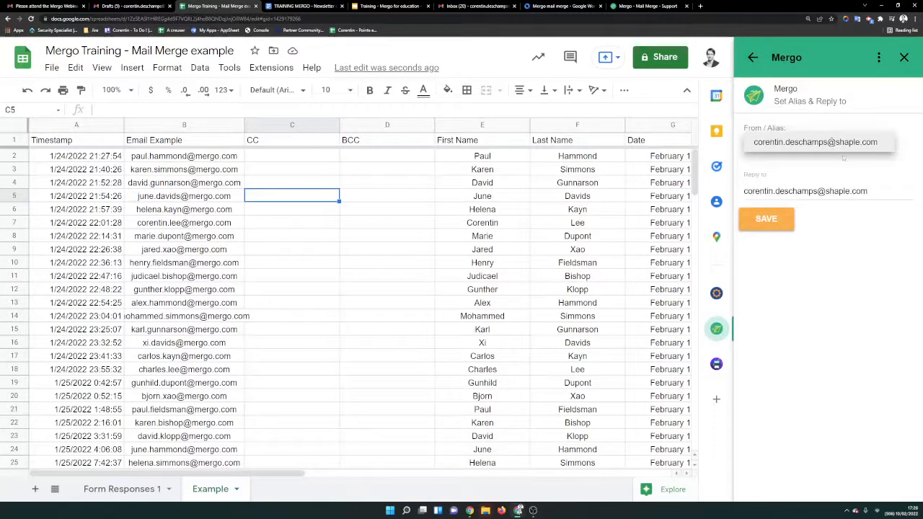
{"action": "left_click", "coordinate": [865, 144]}
{"action": "left_click", "coordinate": [901, 171]}
{"action": "triple_click", "coordinate": [885, 194]}
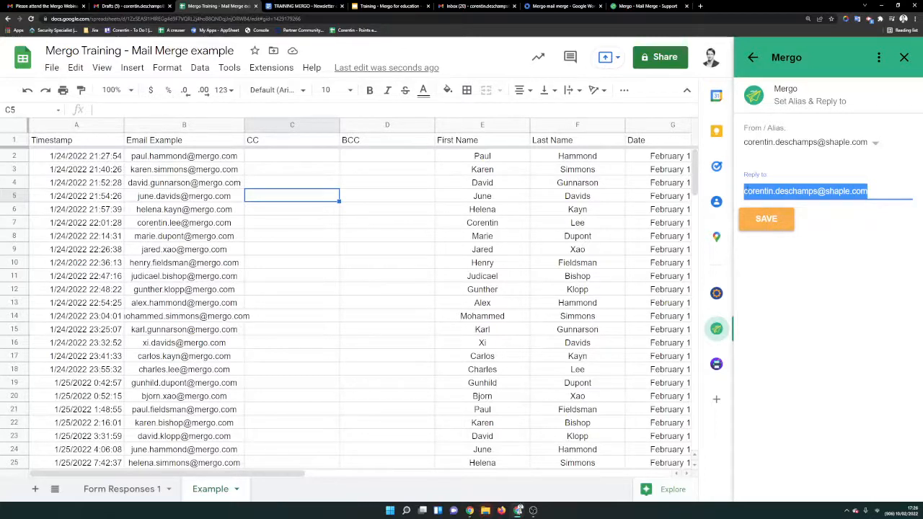
{"action": "left_click", "coordinate": [754, 58]}
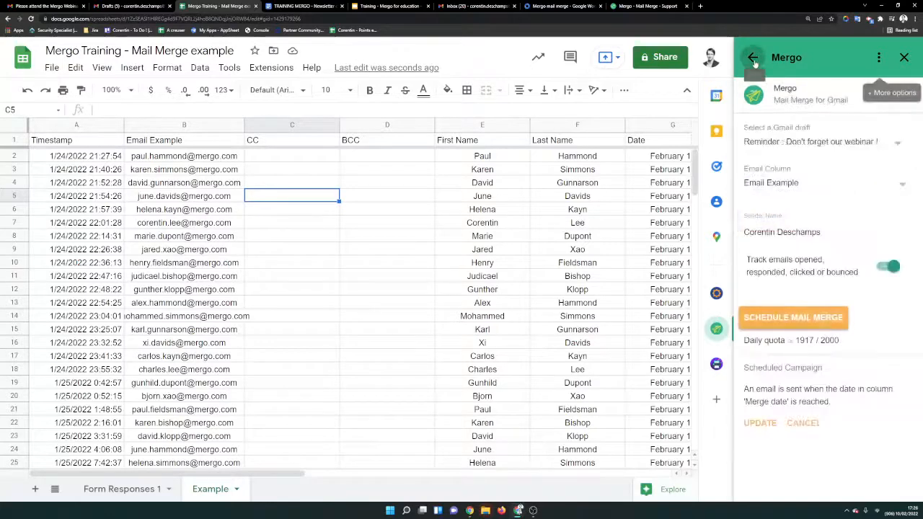
{"action": "left_click", "coordinate": [879, 57]}
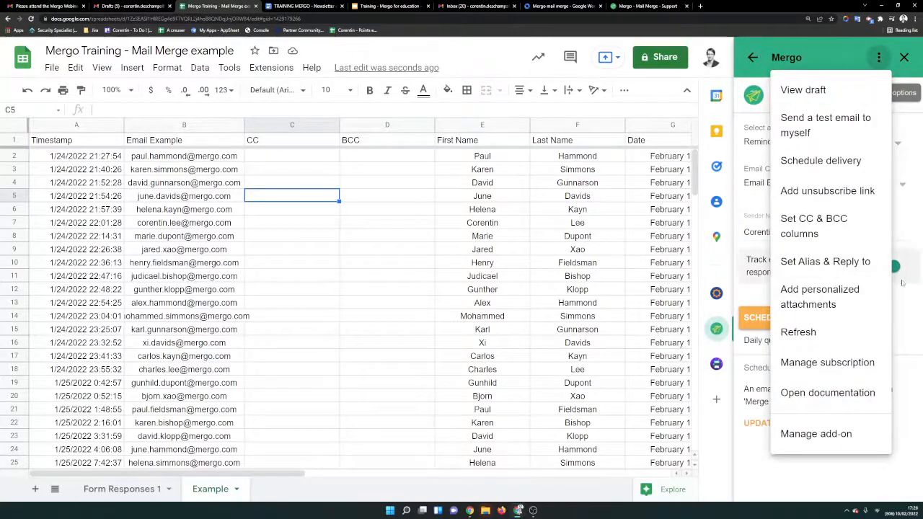
{"action": "left_click", "coordinate": [902, 282]}
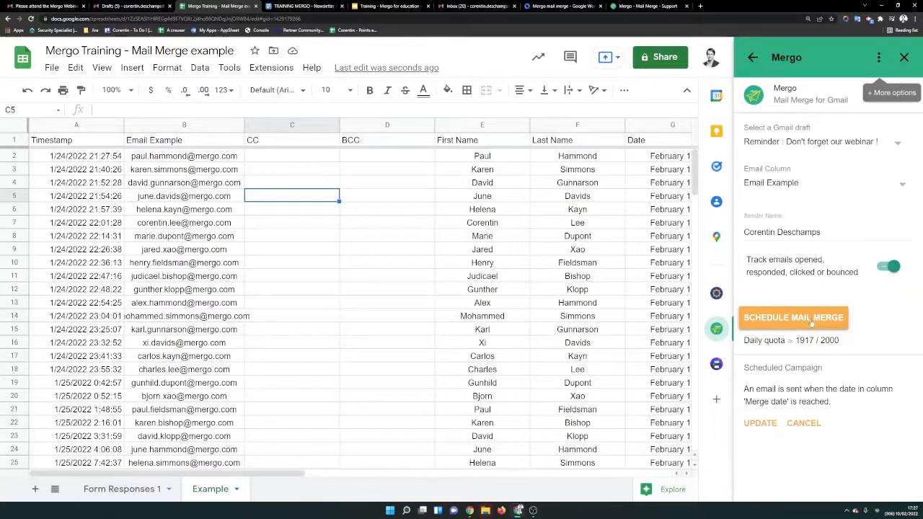
Switch to the training presentation in Google Slides and advance to the slide about the Mergo status column.
{"action": "left_click", "coordinate": [389, 6]}
{"action": "left_click", "coordinate": [499, 295]}
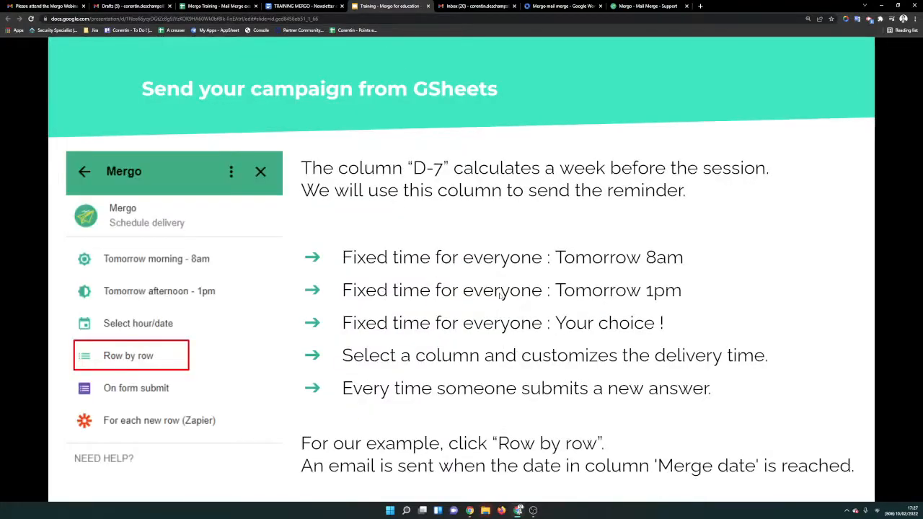
{"action": "left_click", "coordinate": [499, 296]}
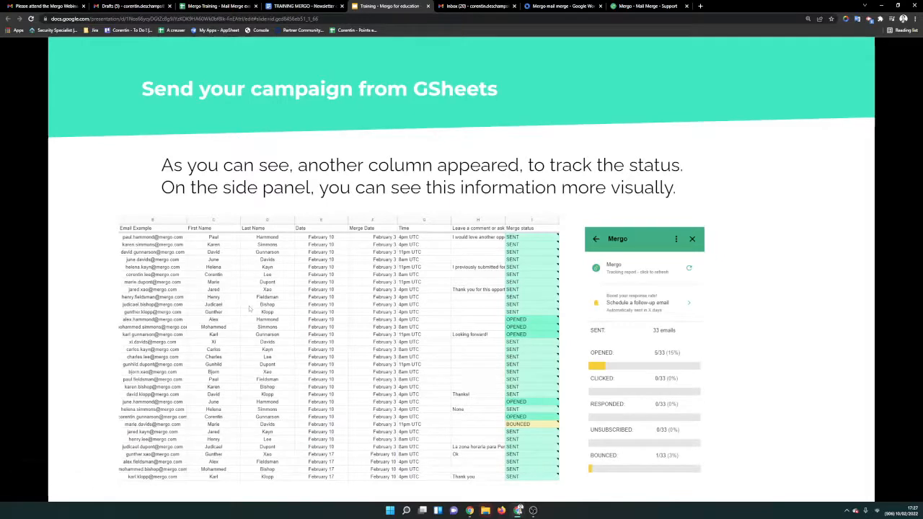
Advance the training presentation through the Google Docs newsletter example to the slide about converting a Google Doc to a draft.
{"action": "left_click", "coordinate": [463, 389]}
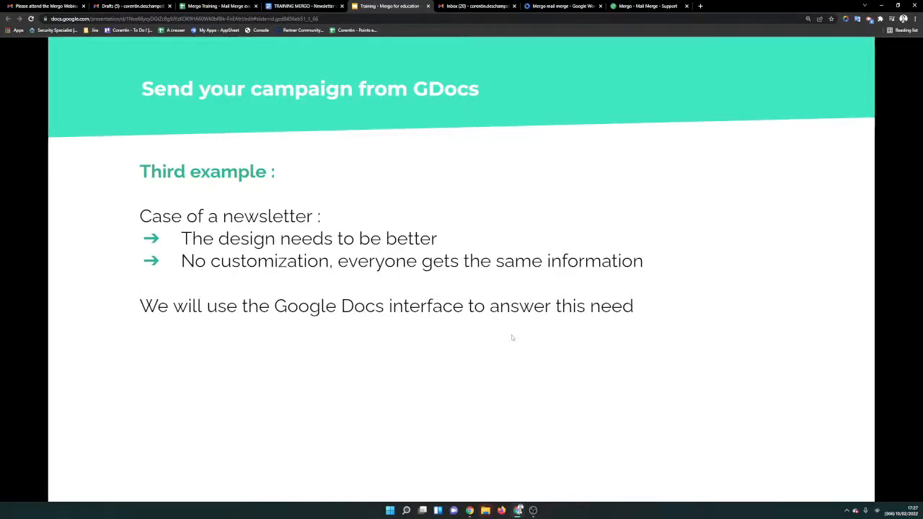
{"action": "left_click", "coordinate": [475, 295]}
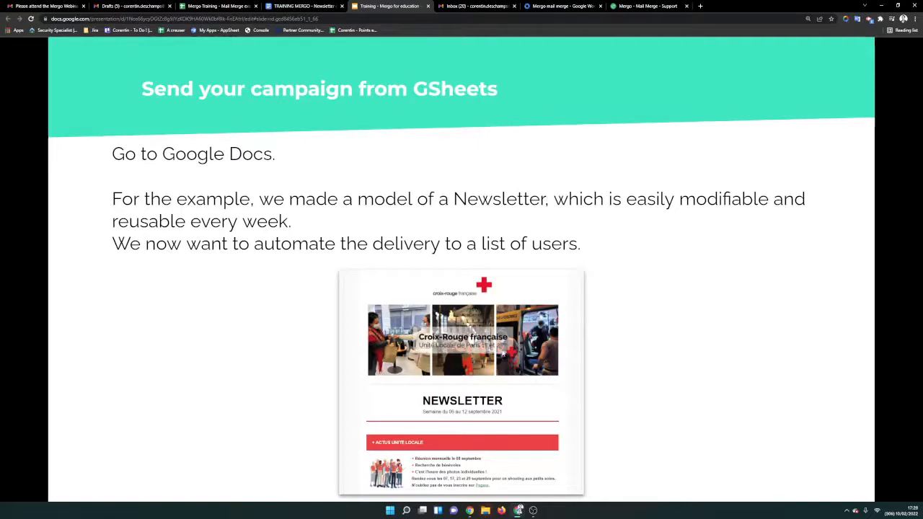
{"action": "left_click", "coordinate": [535, 337]}
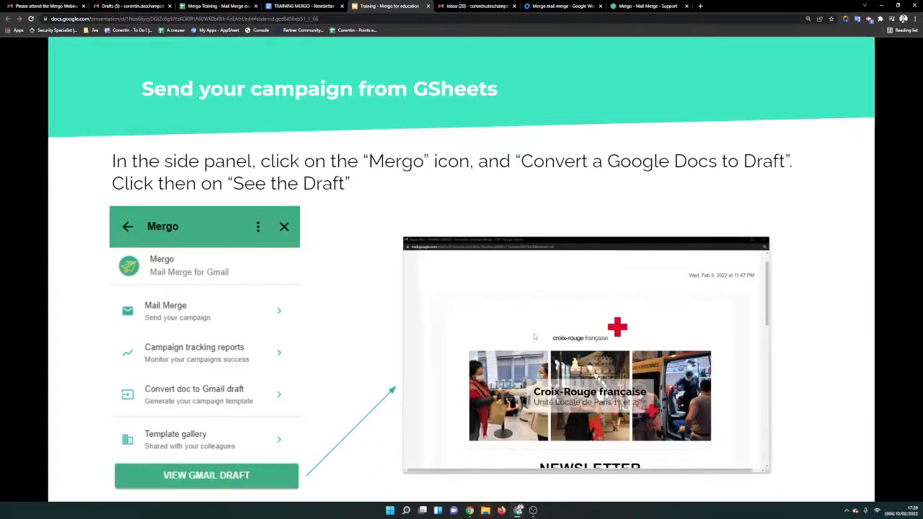
Switch to the TRAINING MERGO newsletter in Google Docs and look through its two pages.
{"action": "left_click", "coordinate": [319, 6]}
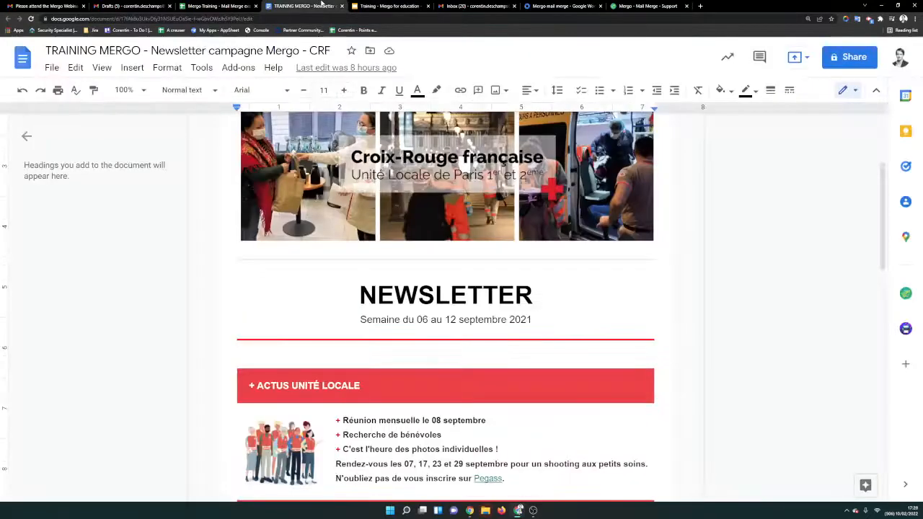
{"action": "scroll", "coordinate": [437, 374], "scroll_direction": "down", "scroll_amount": 4}
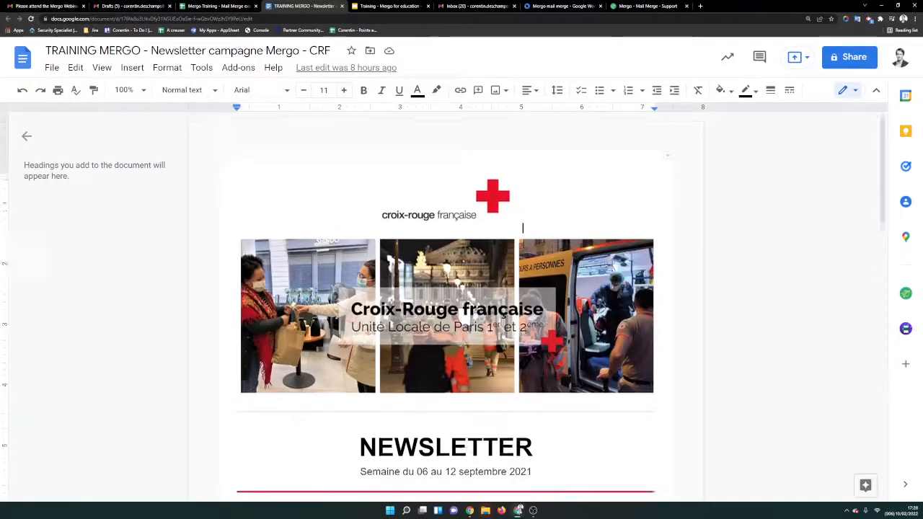
{"action": "scroll", "coordinate": [437, 375], "scroll_direction": "down", "scroll_amount": 4}
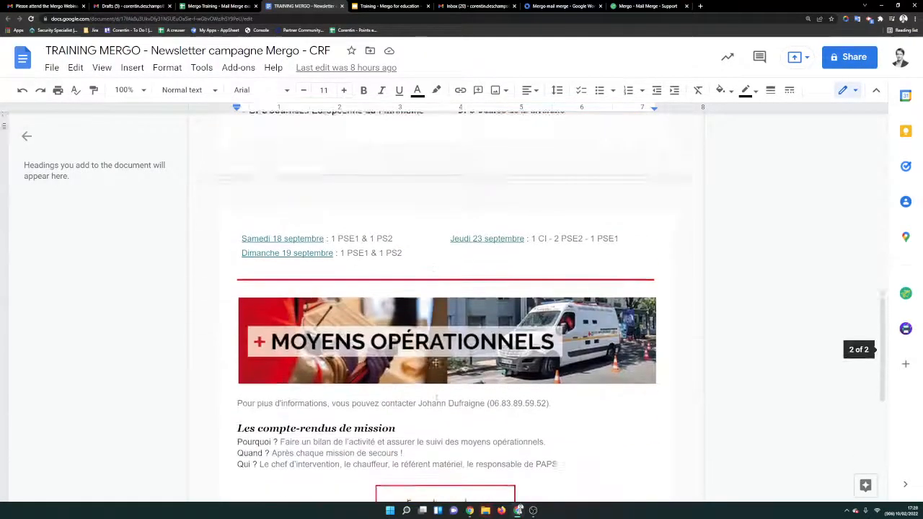
{"action": "scroll", "coordinate": [437, 374], "scroll_direction": "up", "scroll_amount": 5}
{"action": "scroll", "coordinate": [425, 328], "scroll_direction": "up", "scroll_amount": 4}
{"action": "scroll", "coordinate": [426, 328], "scroll_direction": "down", "scroll_amount": 1}
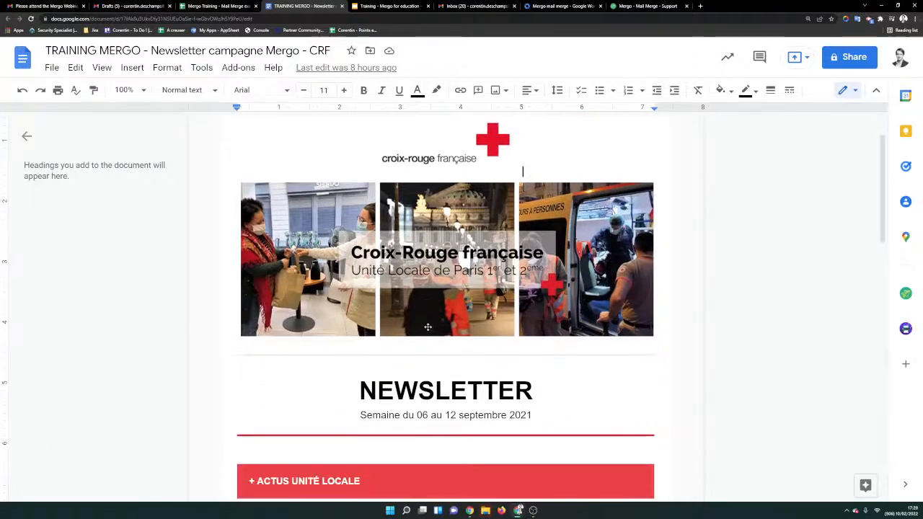
Convert the newsletter document to a Gmail draft with Mergo and open the resulting draft for viewing.
{"action": "left_click", "coordinate": [906, 294]}
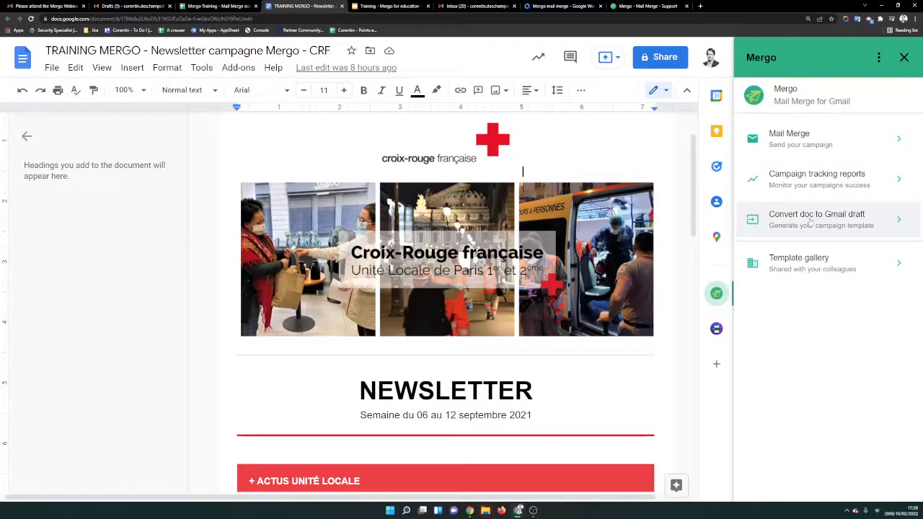
{"action": "left_click", "coordinate": [811, 220]}
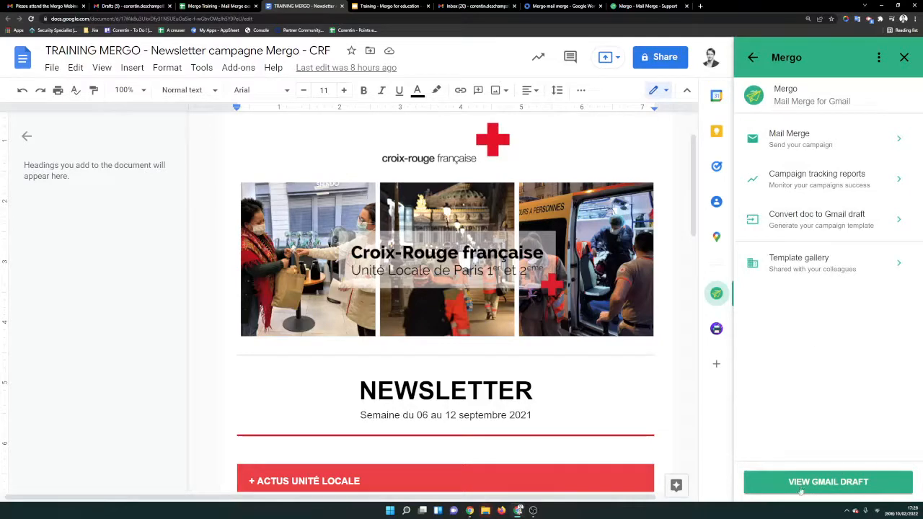
{"action": "left_click", "coordinate": [824, 481]}
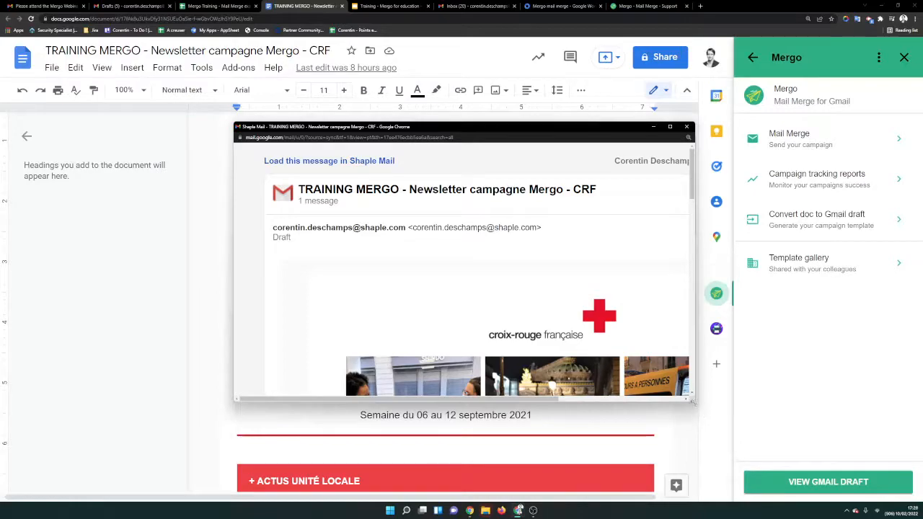
Enlarge the draft preview window, look through the whole newsletter email, and close the preview.
{"action": "left_click_drag", "start_coordinate": [692, 404], "coordinate": [906, 484]}
{"action": "scroll", "coordinate": [753, 406], "scroll_direction": "down", "scroll_amount": 15}
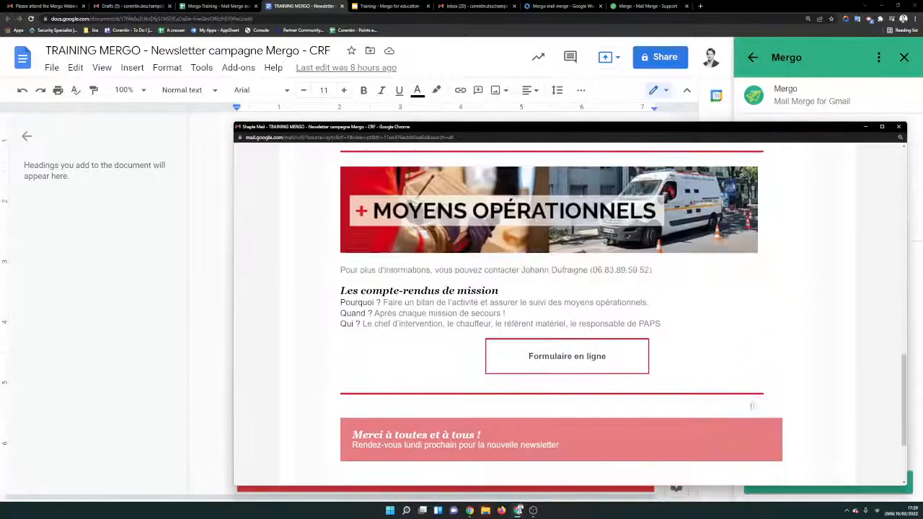
{"action": "scroll", "coordinate": [753, 406], "scroll_direction": "down", "scroll_amount": 3}
{"action": "scroll", "coordinate": [722, 375], "scroll_direction": "up", "scroll_amount": 20}
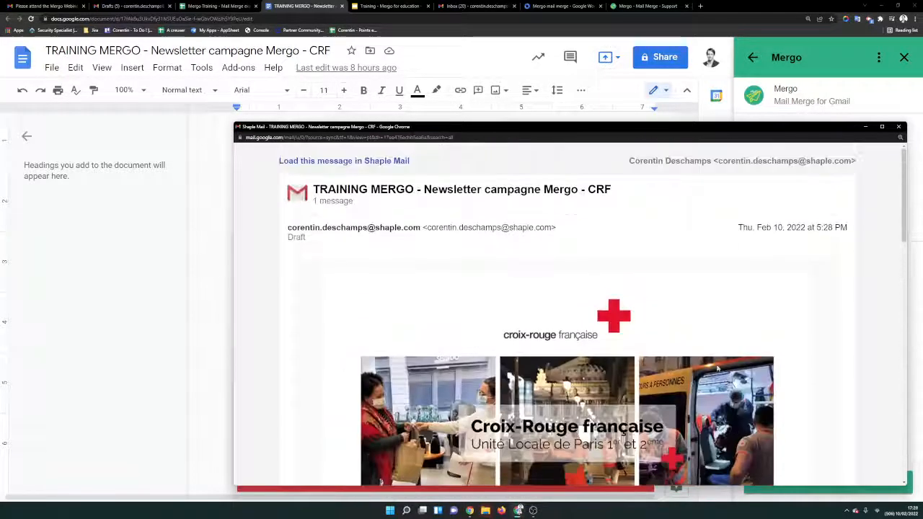
{"action": "left_click", "coordinate": [898, 127]}
Open the TRAINING MERGO newsletter draft in Gmail's drafts, expand its compose window and review the converted layout.
{"action": "left_click", "coordinate": [126, 6]}
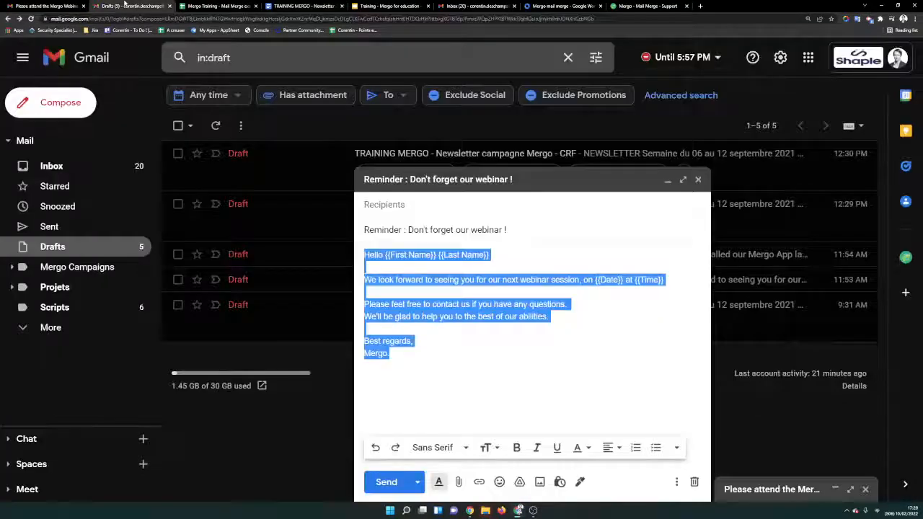
{"action": "left_click", "coordinate": [525, 154]}
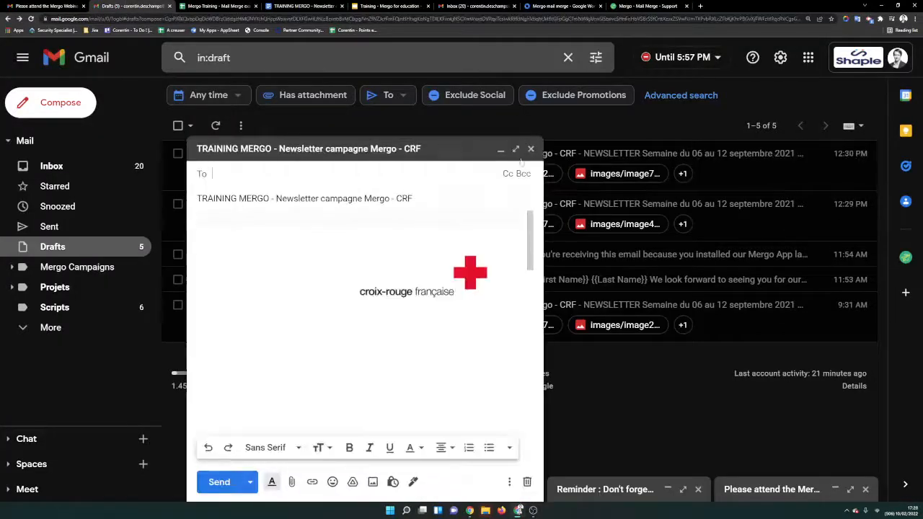
{"action": "left_click", "coordinate": [516, 149]}
{"action": "scroll", "coordinate": [462, 289], "scroll_direction": "down", "scroll_amount": 3}
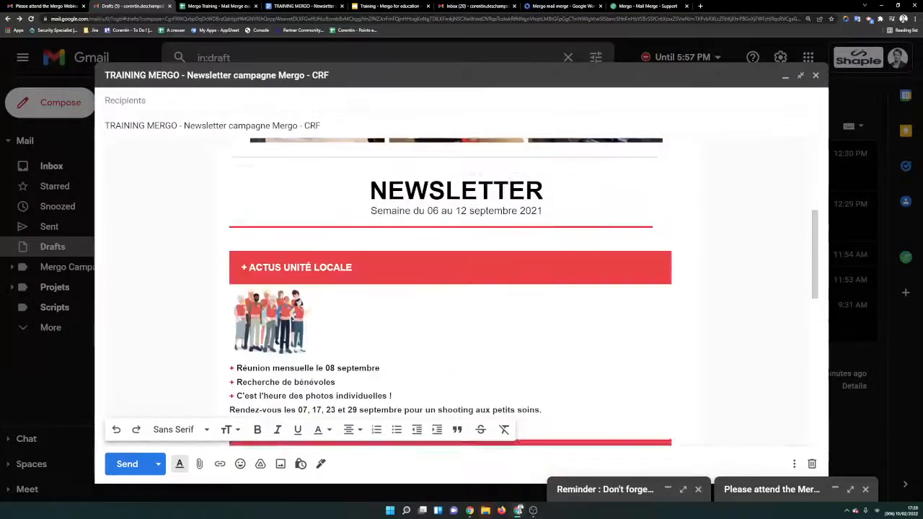
{"action": "scroll", "coordinate": [462, 289], "scroll_direction": "down", "scroll_amount": 10}
{"action": "scroll", "coordinate": [462, 288], "scroll_direction": "up", "scroll_amount": 3}
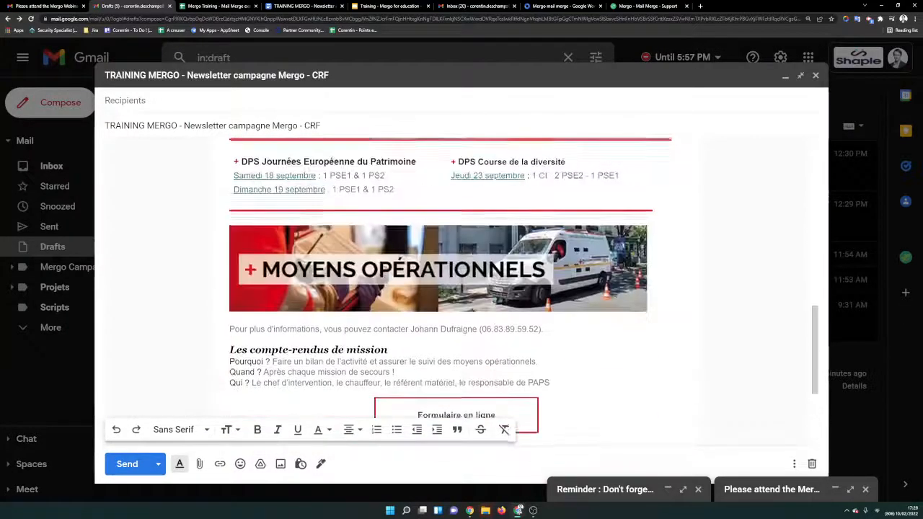
{"action": "scroll", "coordinate": [461, 289], "scroll_direction": "up", "scroll_amount": 10}
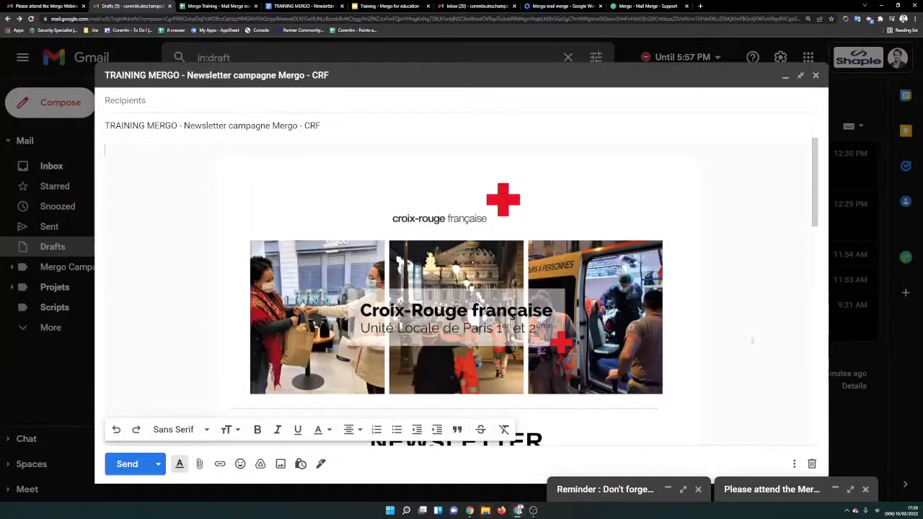
{"action": "scroll", "coordinate": [373, 260], "scroll_direction": "down", "scroll_amount": 3}
{"action": "scroll", "coordinate": [373, 261], "scroll_direction": "up", "scroll_amount": 3}
{"action": "scroll", "coordinate": [504, 260], "scroll_direction": "down", "scroll_amount": 1}
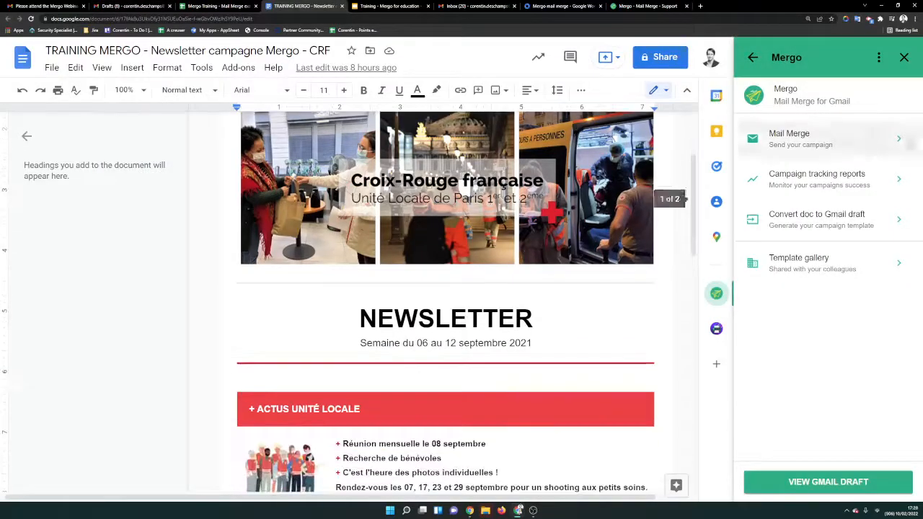
Examine the banner image and the NEWSLETTER title block in the Google Docs version, selecting each in turn.
{"action": "scroll", "coordinate": [326, 199], "scroll_direction": "up", "scroll_amount": 3}
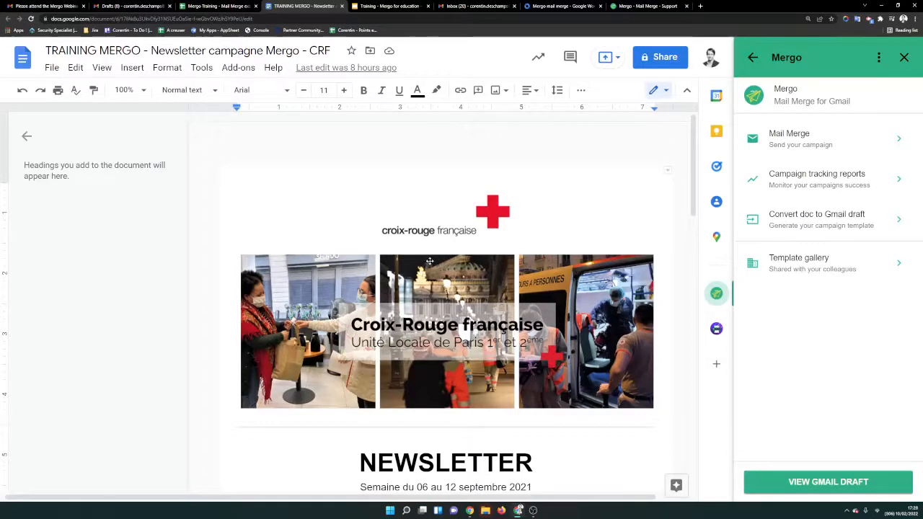
{"action": "scroll", "coordinate": [451, 243], "scroll_direction": "down", "scroll_amount": 1}
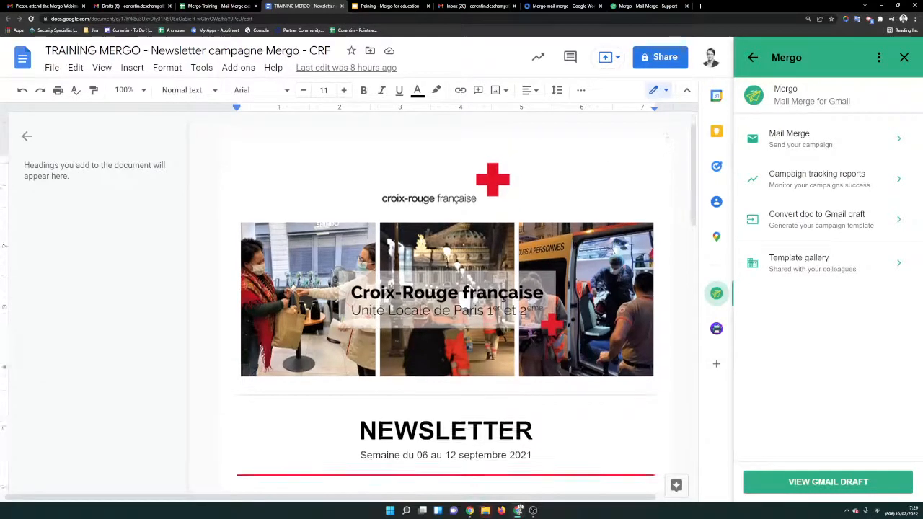
{"action": "left_click", "coordinate": [337, 302]}
{"action": "scroll", "coordinate": [338, 301], "scroll_direction": "down", "scroll_amount": 3}
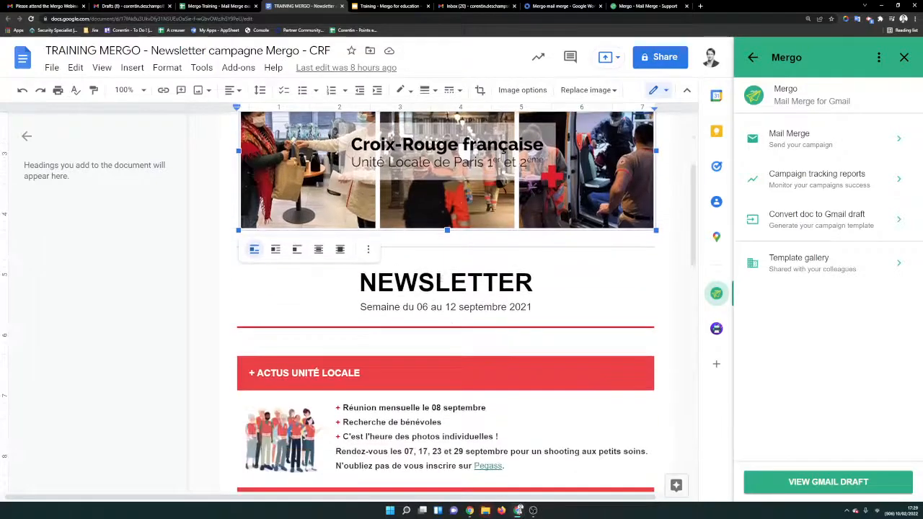
{"action": "left_click", "coordinate": [435, 282]}
{"action": "left_click", "coordinate": [296, 287]}
{"action": "left_click_drag", "start_coordinate": [322, 319], "coordinate": [326, 296]}
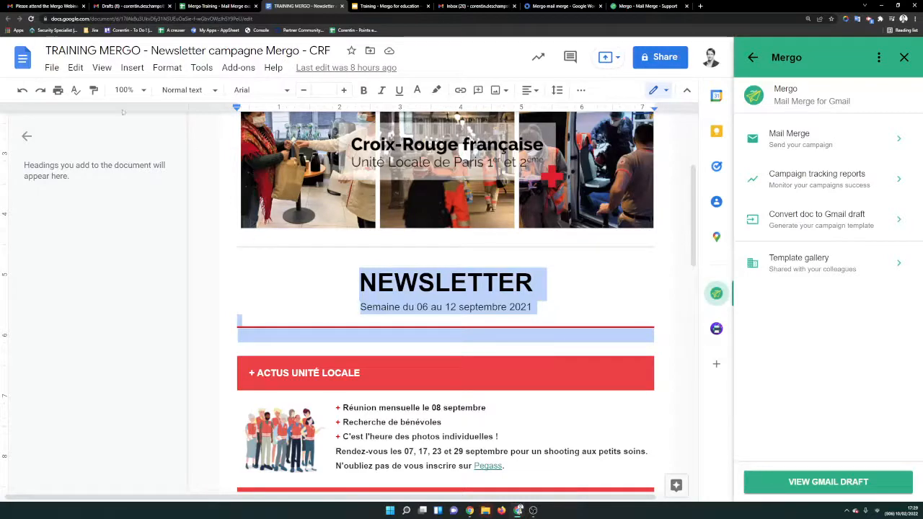
Switch to the Gmail draft and check the converted banner image, headings and sections against the original document.
{"action": "left_click", "coordinate": [130, 6]}
{"action": "scroll", "coordinate": [373, 288], "scroll_direction": "down", "scroll_amount": 3}
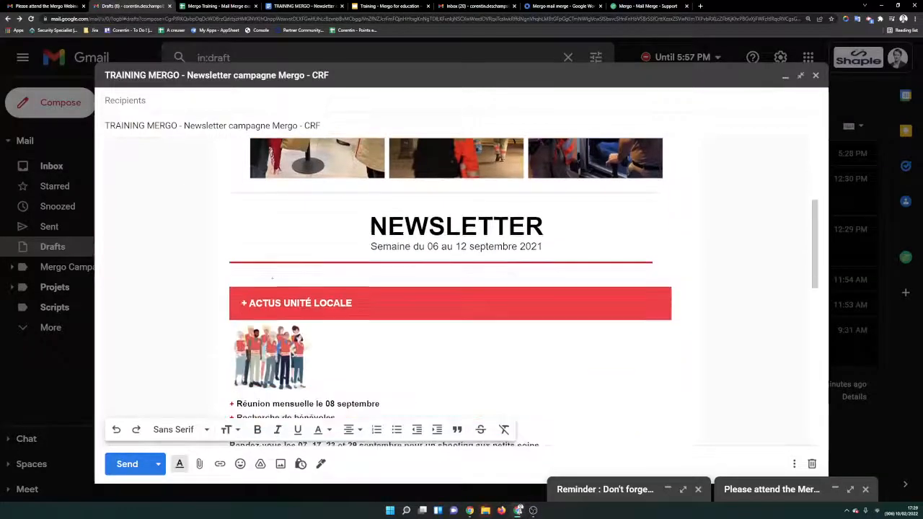
{"action": "scroll", "coordinate": [272, 279], "scroll_direction": "up", "scroll_amount": 3}
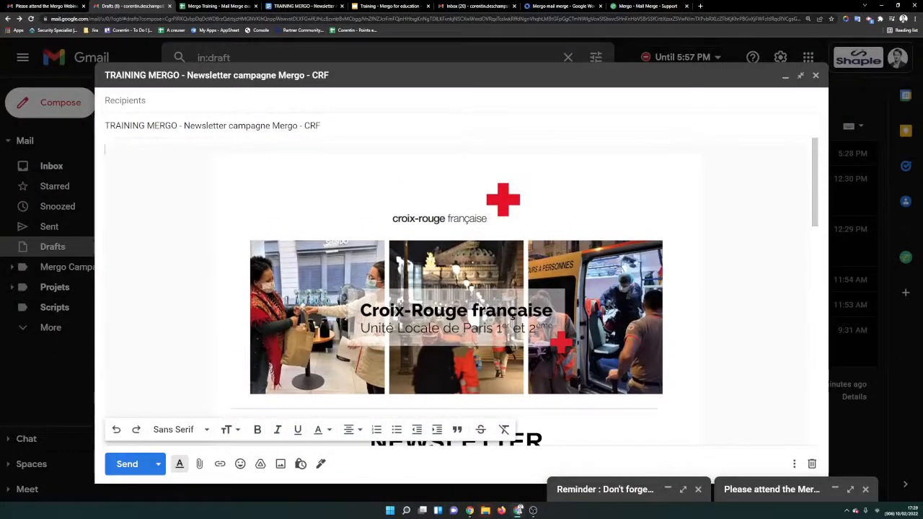
{"action": "scroll", "coordinate": [514, 315], "scroll_direction": "down", "scroll_amount": 1}
{"action": "left_click", "coordinate": [258, 266]}
{"action": "scroll", "coordinate": [253, 265], "scroll_direction": "down", "scroll_amount": 2}
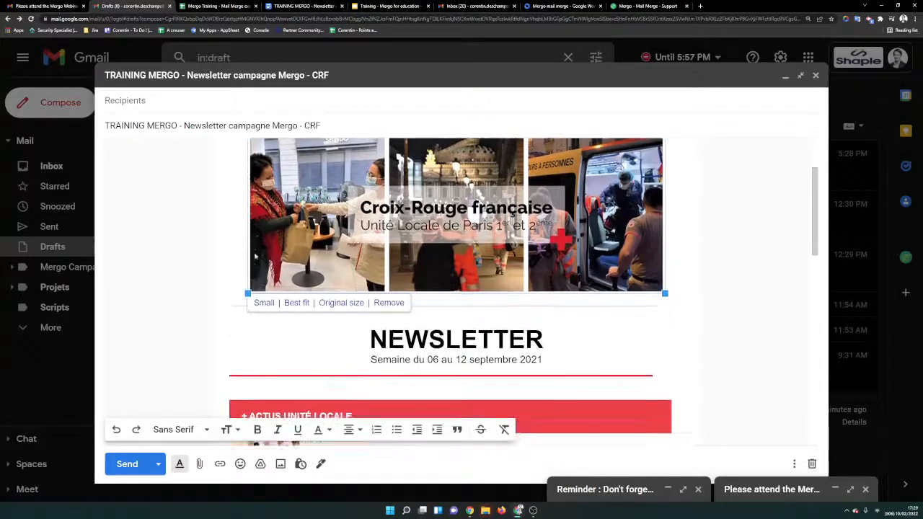
{"action": "left_click", "coordinate": [244, 264]}
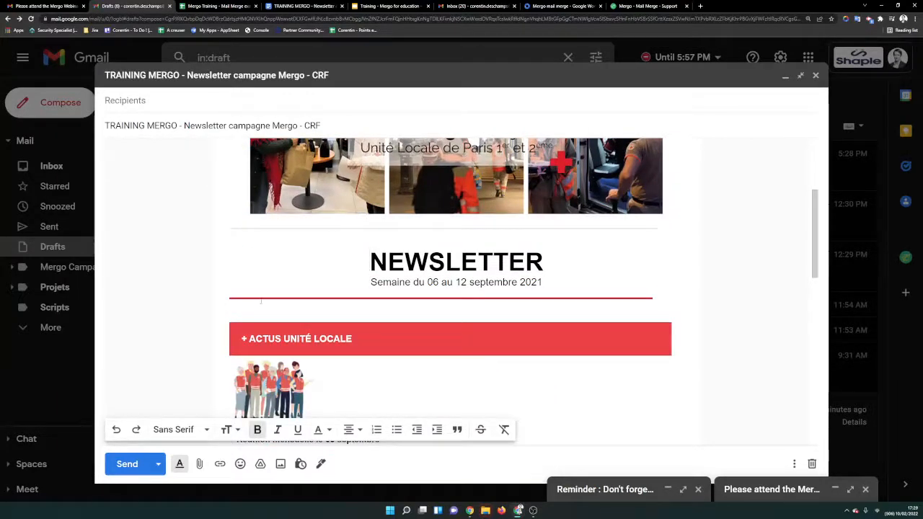
{"action": "scroll", "coordinate": [261, 302], "scroll_direction": "down", "scroll_amount": 3}
{"action": "scroll", "coordinate": [450, 288], "scroll_direction": "down", "scroll_amount": 5}
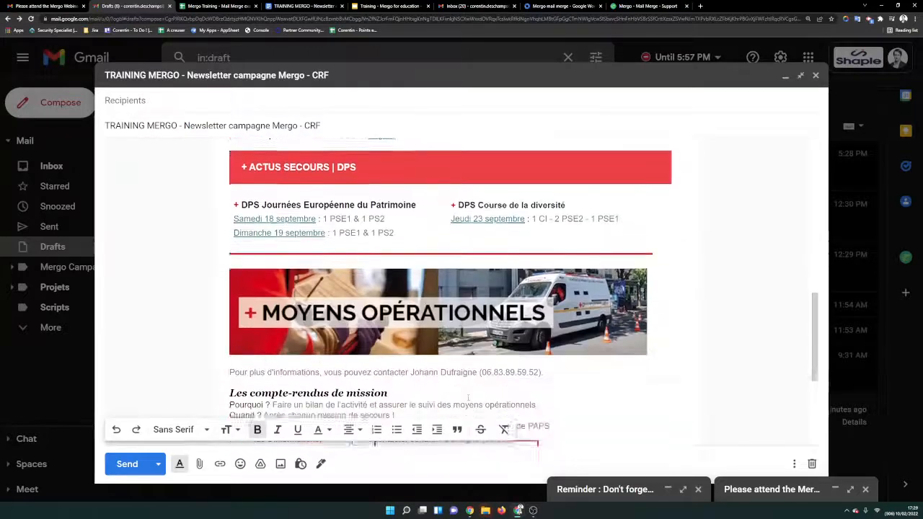
{"action": "scroll", "coordinate": [451, 288], "scroll_direction": "up", "scroll_amount": 15}
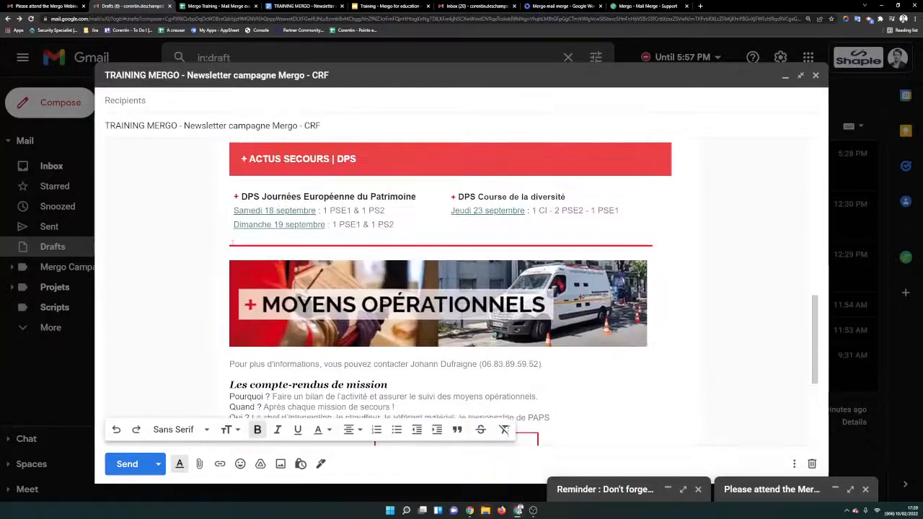
{"action": "scroll", "coordinate": [235, 258], "scroll_direction": "up", "scroll_amount": 1}
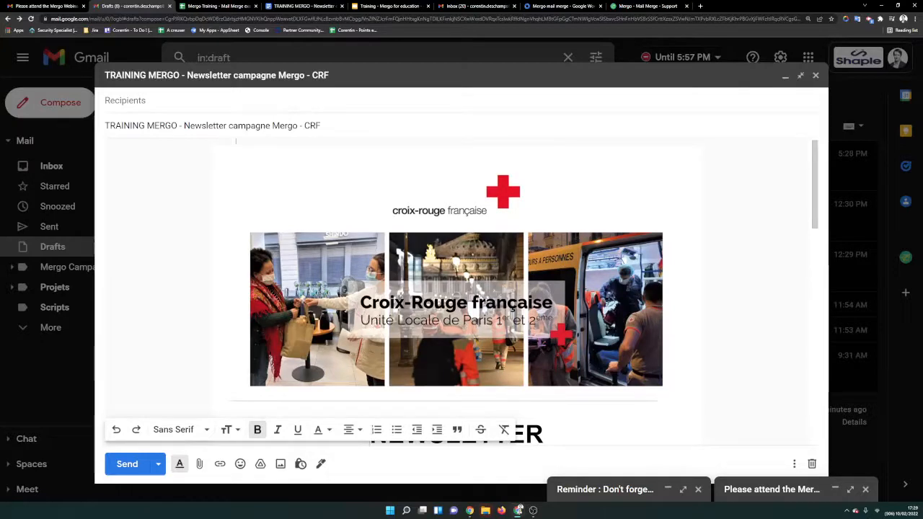
{"action": "scroll", "coordinate": [246, 214], "scroll_direction": "down", "scroll_amount": 4}
{"action": "scroll", "coordinate": [246, 214], "scroll_direction": "up", "scroll_amount": 4}
Return to the newsletter in Google Docs and select the NEWSLETTER title text.
{"action": "left_click", "coordinate": [321, 6]}
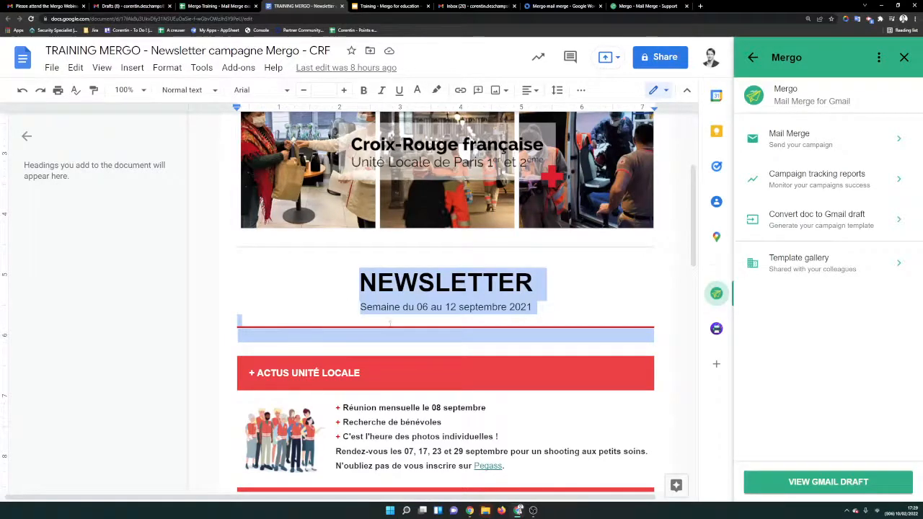
{"action": "scroll", "coordinate": [488, 393], "scroll_direction": "up", "scroll_amount": 3}
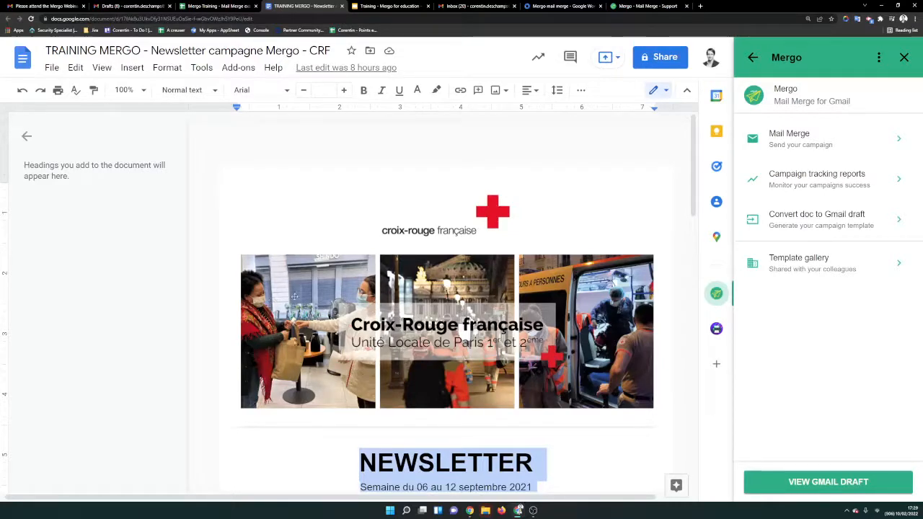
{"action": "scroll", "coordinate": [371, 318], "scroll_direction": "down", "scroll_amount": 2}
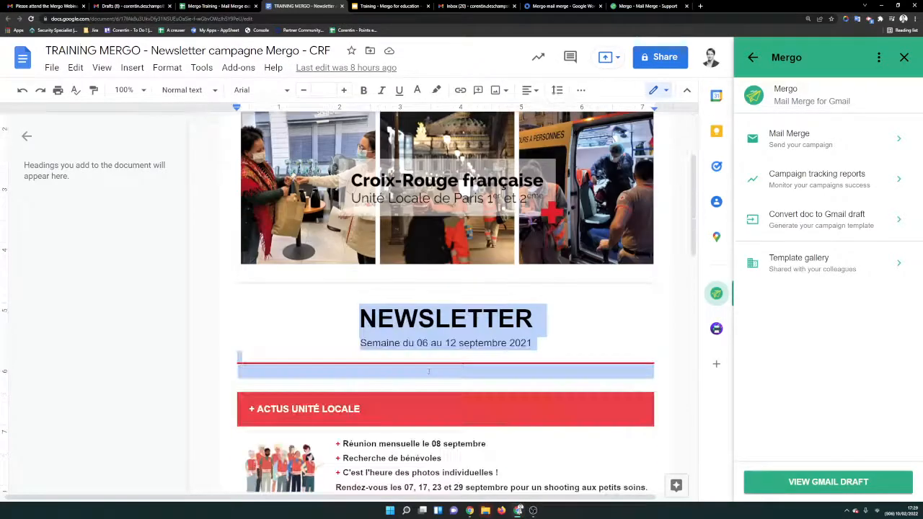
{"action": "left_click", "coordinate": [467, 318]}
{"action": "left_click_drag", "start_coordinate": [360, 318], "coordinate": [532, 326]}
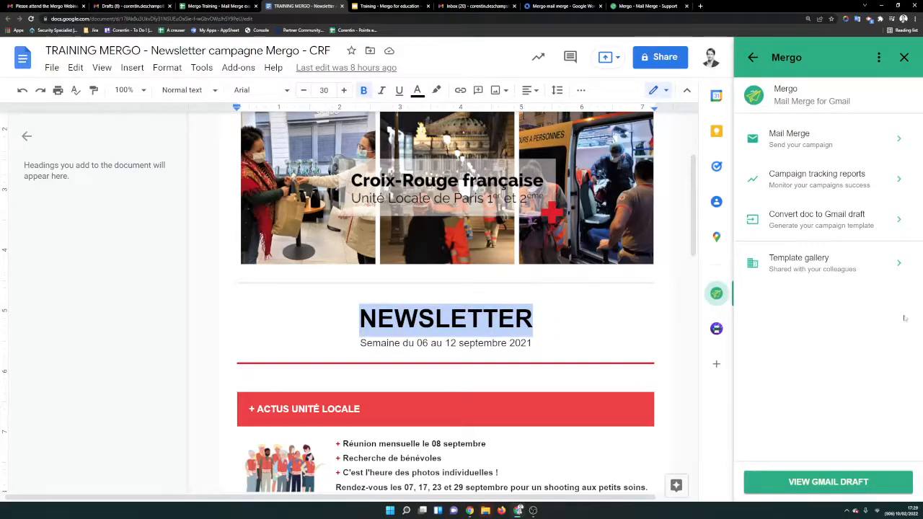
Open Mergo's template gallery and examine the shared templates and the formats in which they can be retrieved.
{"action": "left_click", "coordinate": [833, 263]}
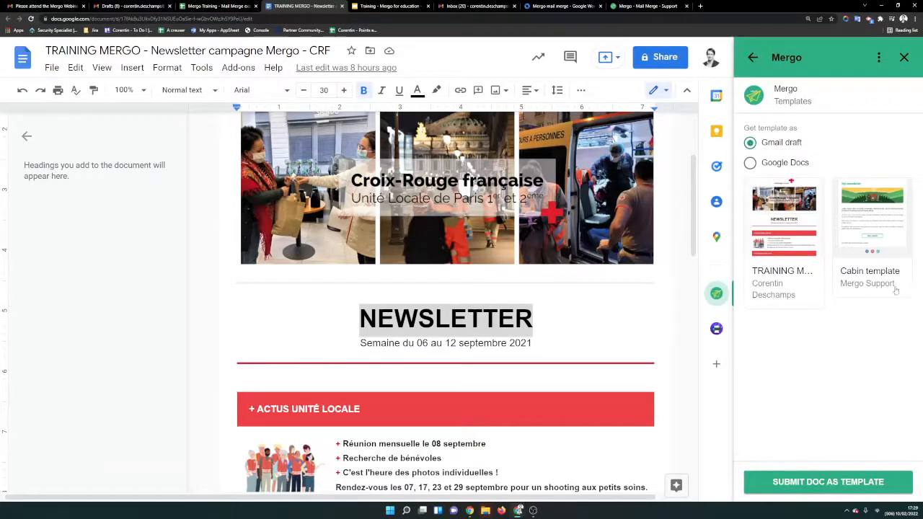
{"action": "scroll", "coordinate": [552, 372], "scroll_direction": "up", "scroll_amount": 2}
{"action": "scroll", "coordinate": [577, 382], "scroll_direction": "down", "scroll_amount": 1}
{"action": "scroll", "coordinate": [586, 387], "scroll_direction": "down", "scroll_amount": 1}
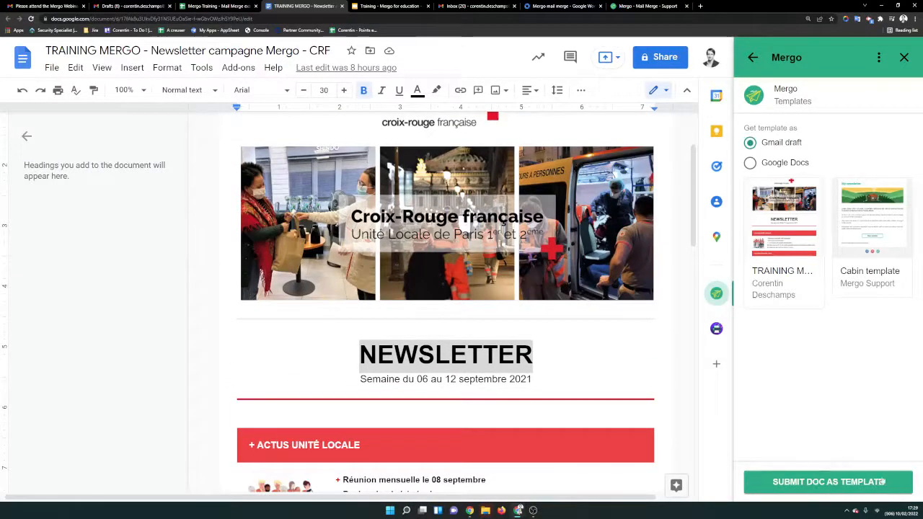
Retrieve the TRAINING MERGO newsletter template as a Gmail draft, resolving the browser's pop-up blocking for Google Docs.
{"action": "left_click", "coordinate": [777, 231]}
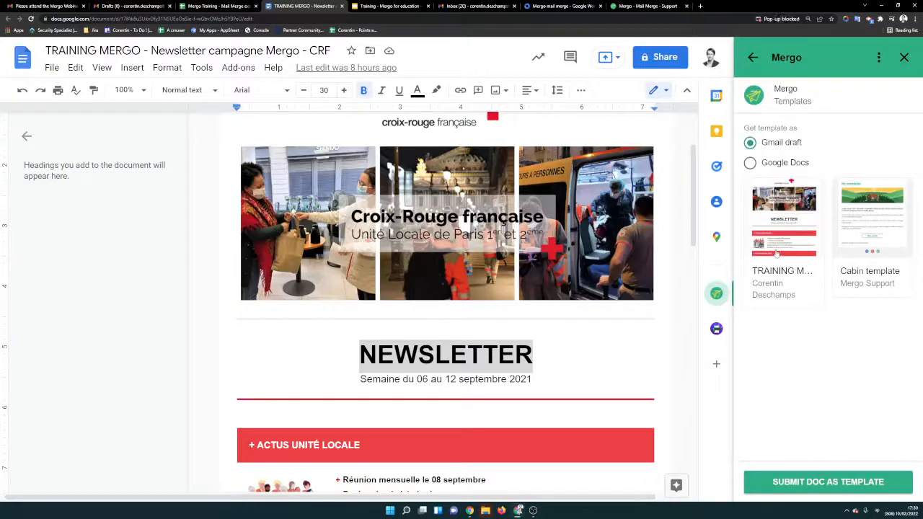
{"action": "left_click", "coordinate": [797, 20]}
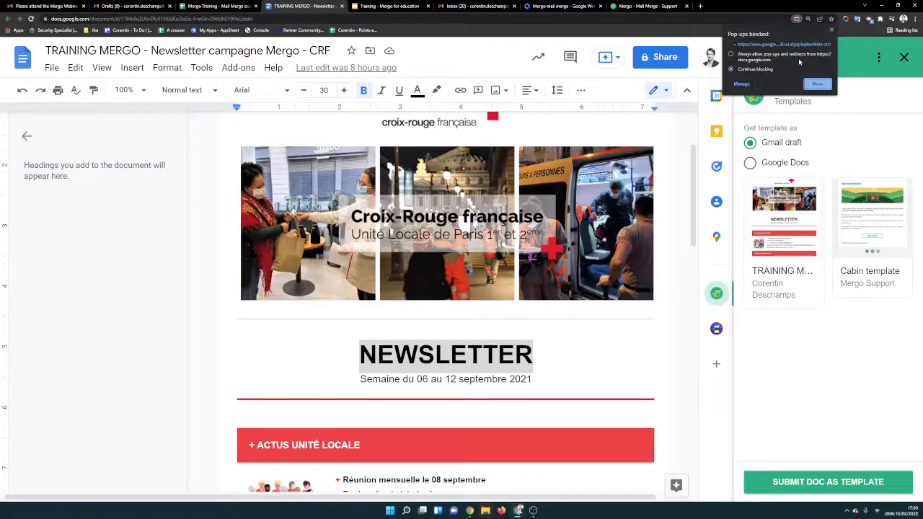
{"action": "left_click", "coordinate": [816, 85]}
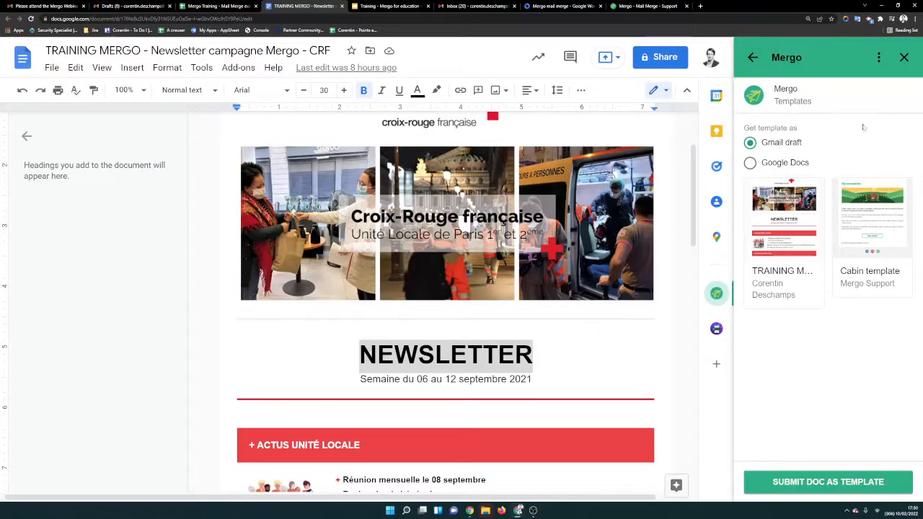
{"action": "left_click", "coordinate": [828, 482]}
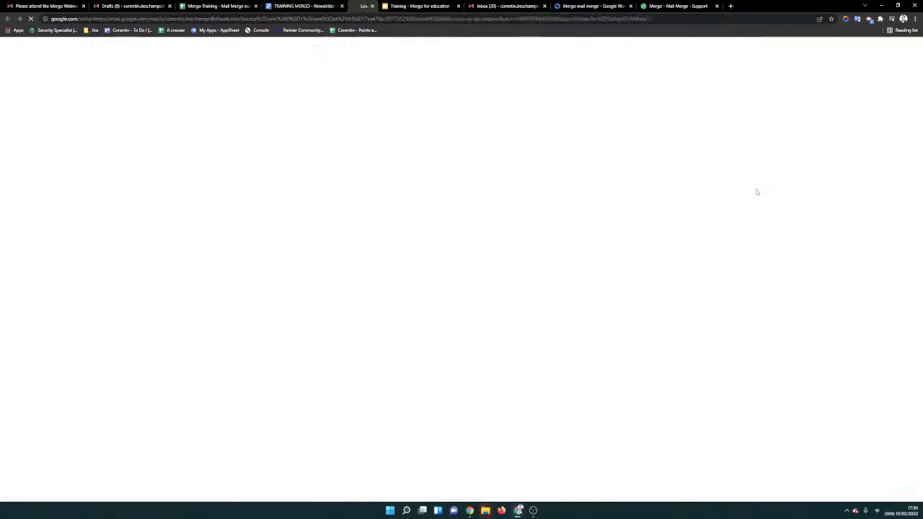
Review the draft generated from the template, from the banner image down to the MOYENS OPÉRATIONNELS section.
{"action": "scroll", "coordinate": [512, 383], "scroll_direction": "down", "scroll_amount": 8}
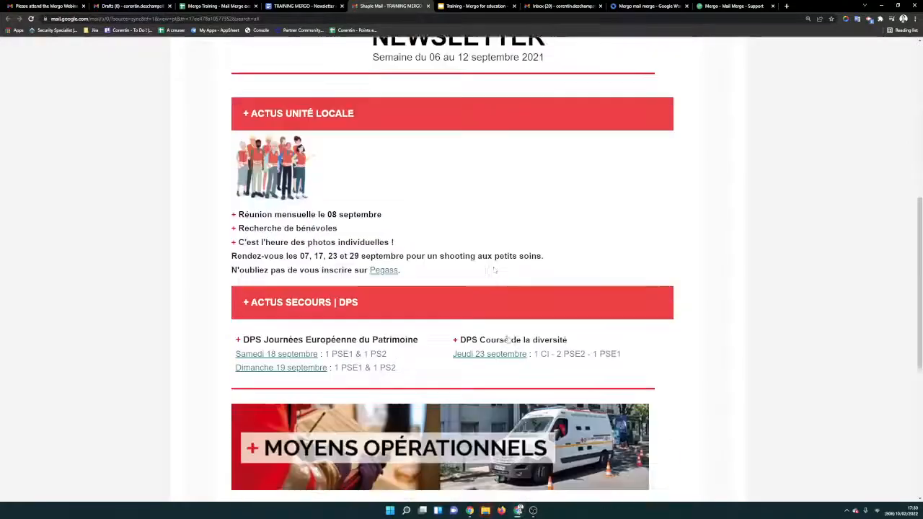
{"action": "scroll", "coordinate": [512, 382], "scroll_direction": "up", "scroll_amount": 8}
{"action": "scroll", "coordinate": [518, 339], "scroll_direction": "down", "scroll_amount": 6}
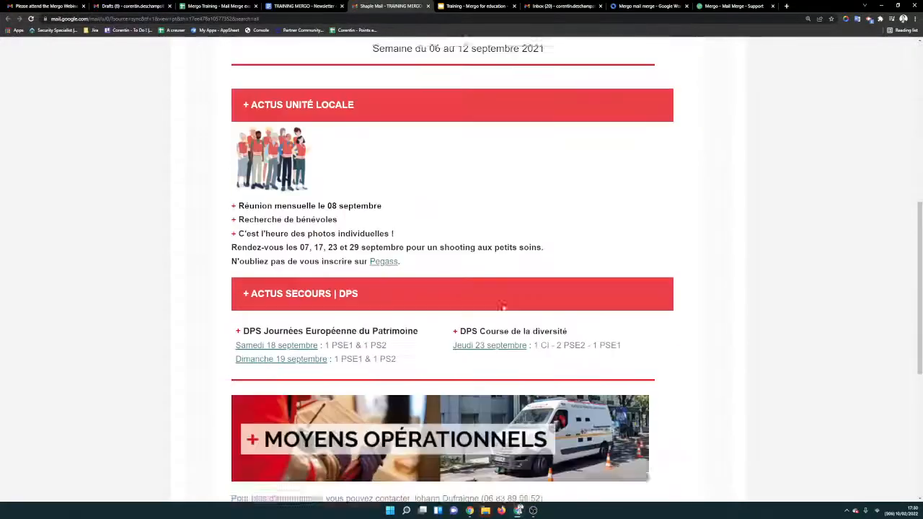
{"action": "scroll", "coordinate": [375, 379], "scroll_direction": "up", "scroll_amount": 10}
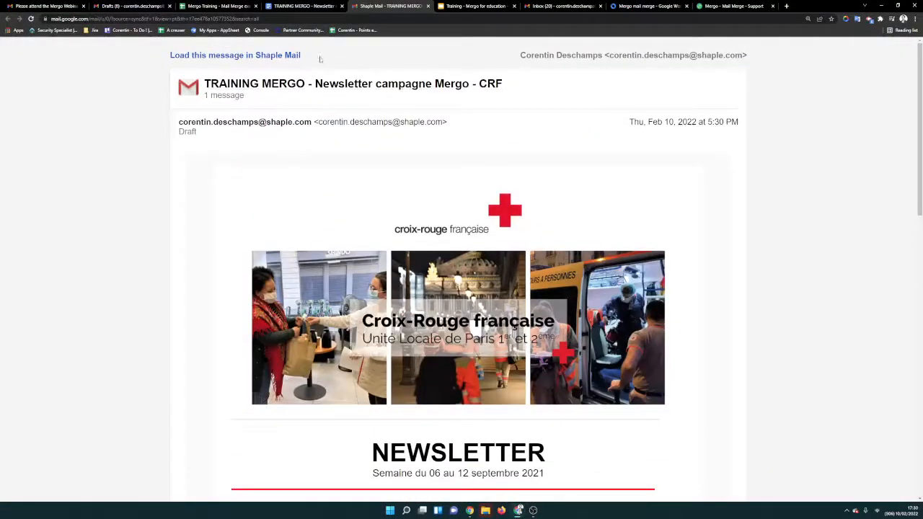
Return to the newsletter in Google Docs and view its sharing settings without adding anyone.
{"action": "left_click", "coordinate": [306, 8]}
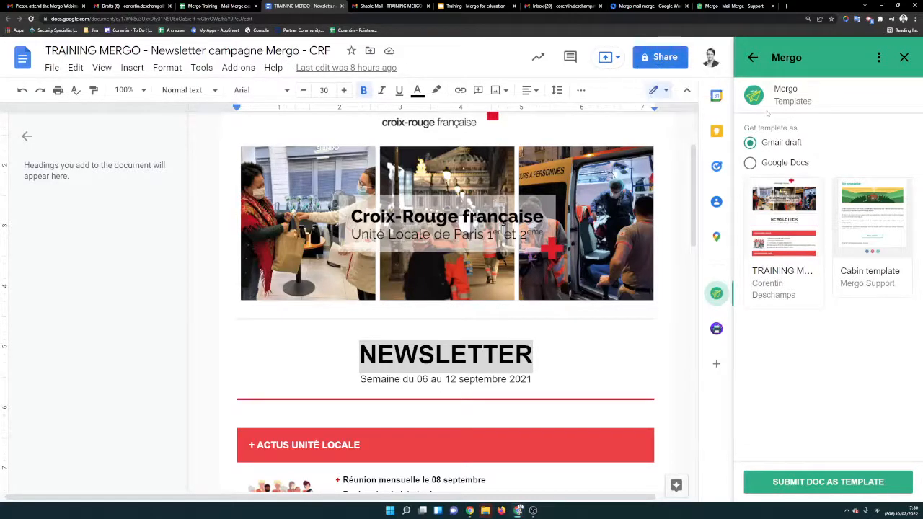
{"action": "left_click", "coordinate": [662, 64]}
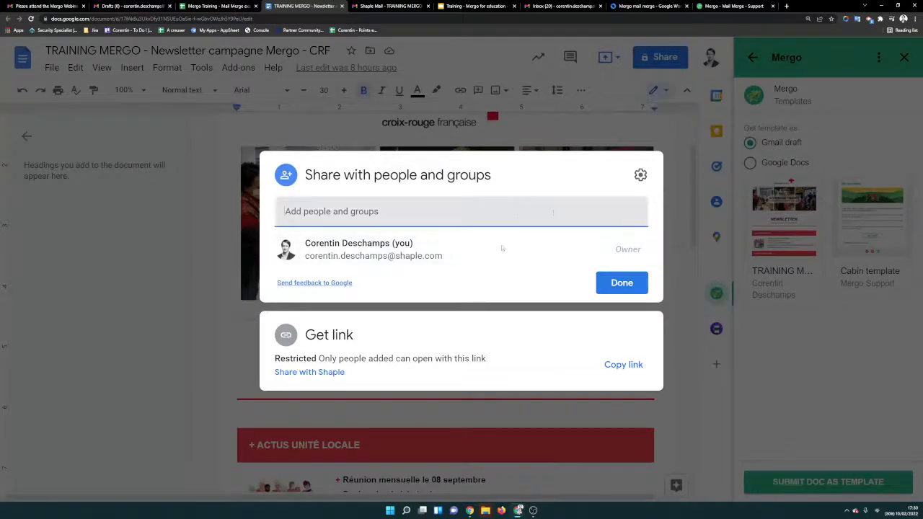
{"action": "left_click", "coordinate": [620, 283]}
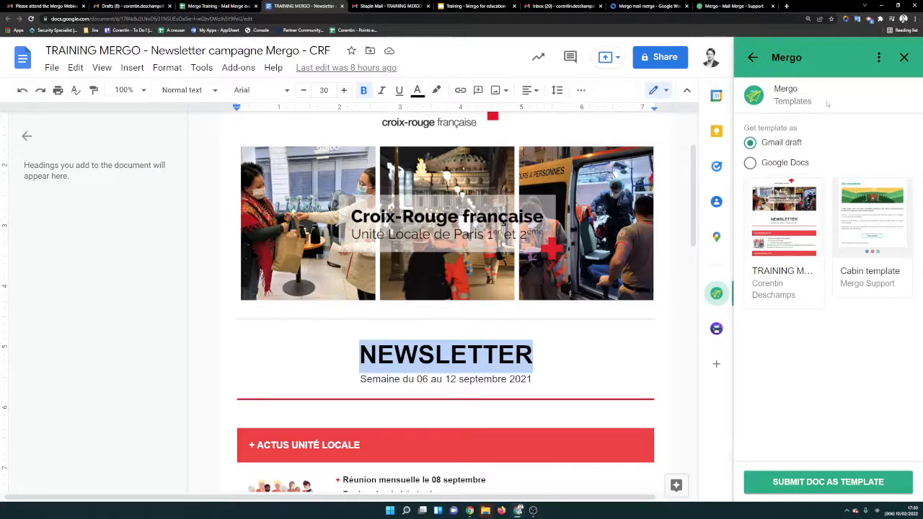
Leave the template gallery and examine Mergo's Mail Merge sending options beside the newsletter document.
{"action": "left_click", "coordinate": [754, 58]}
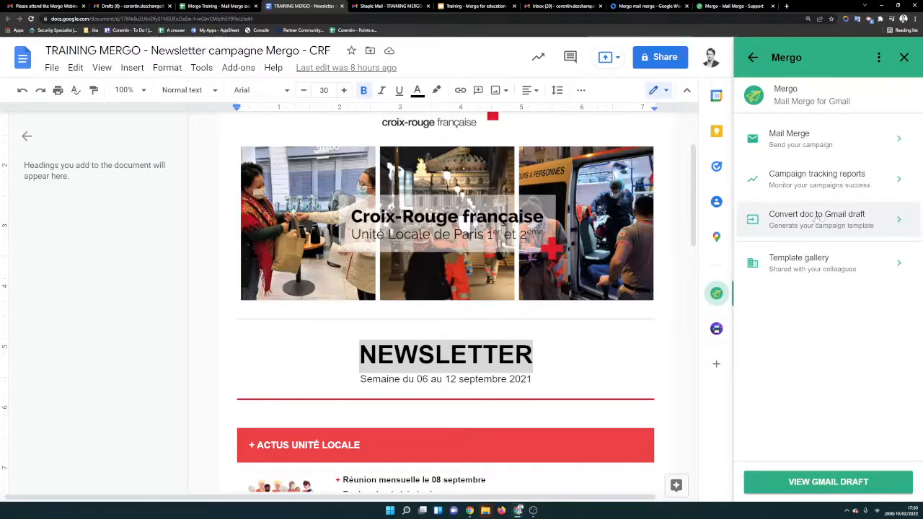
{"action": "left_click", "coordinate": [822, 136]}
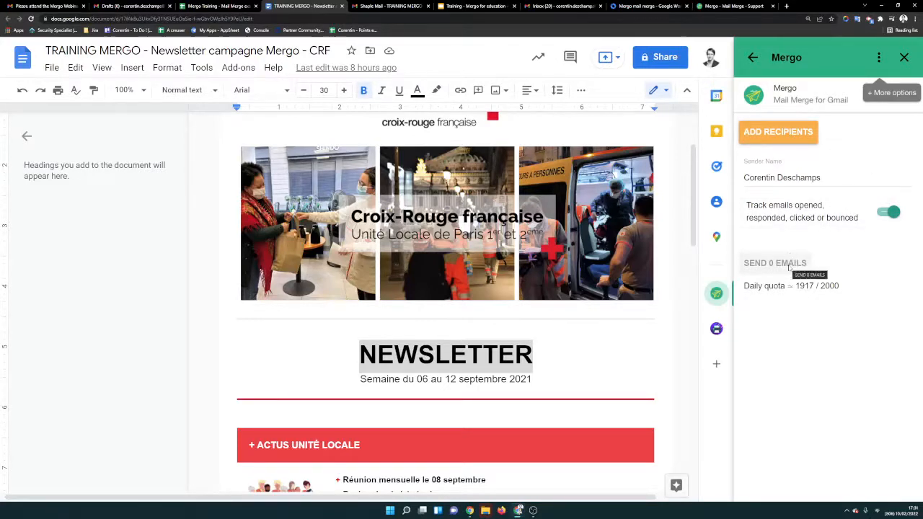
{"action": "scroll", "coordinate": [572, 329], "scroll_direction": "up", "scroll_amount": 1}
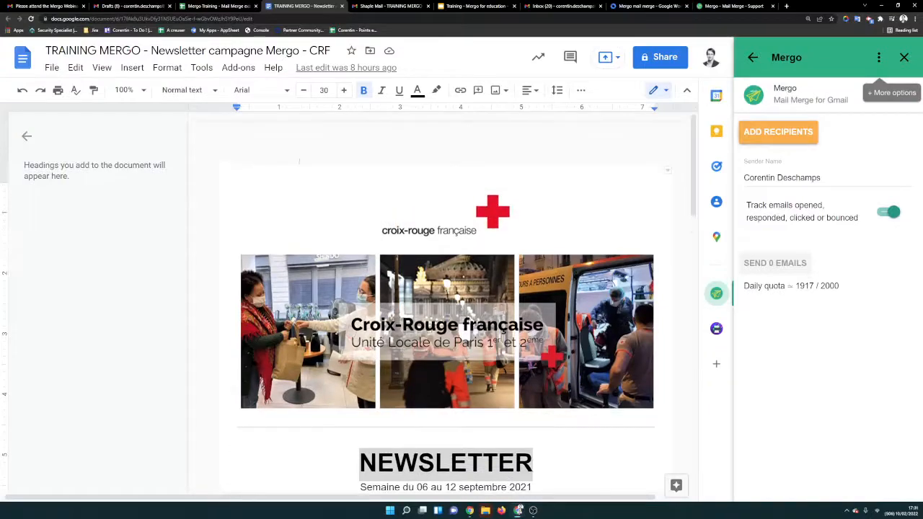
{"action": "scroll", "coordinate": [572, 328], "scroll_direction": "down", "scroll_amount": 3}
{"action": "scroll", "coordinate": [571, 328], "scroll_direction": "up", "scroll_amount": 3}
Switch to the Gmail drafts list and open the Mergo add-on beside it.
{"action": "left_click", "coordinate": [130, 6]}
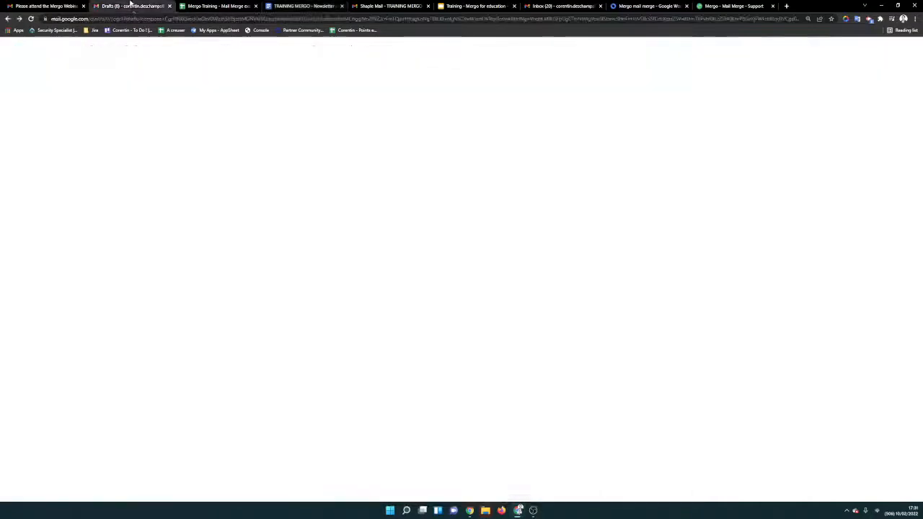
{"action": "scroll", "coordinate": [374, 368], "scroll_direction": "down", "scroll_amount": 2}
{"action": "left_click", "coordinate": [875, 225]}
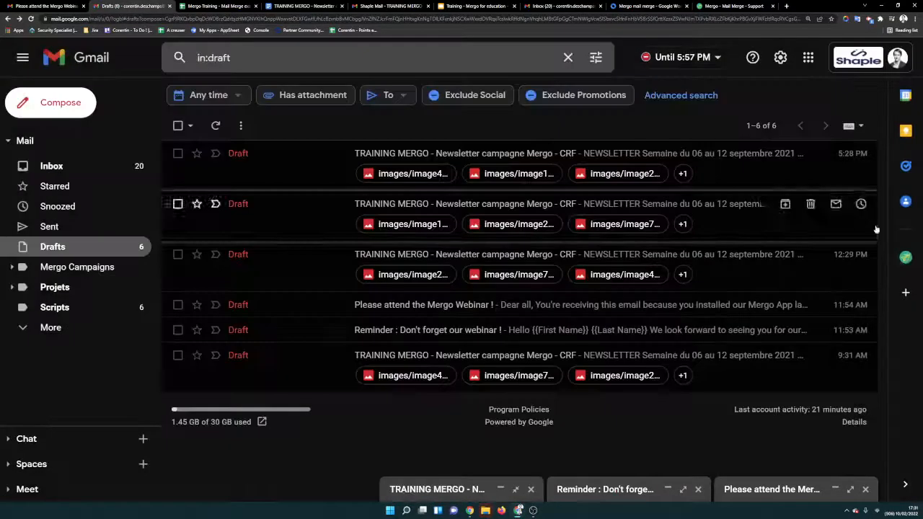
{"action": "left_click", "coordinate": [906, 257]}
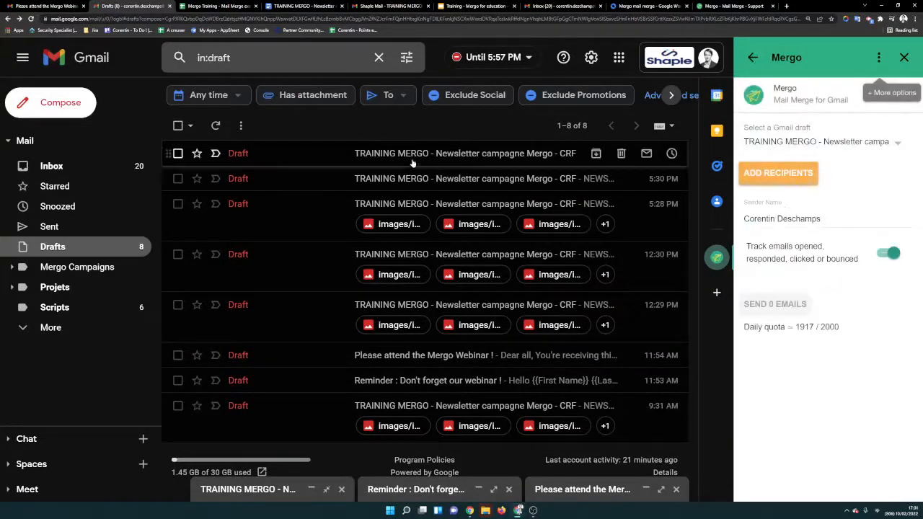
Open the most recent TRAINING MERGO newsletter draft in Gmail, check its content and close it.
{"action": "left_click", "coordinate": [478, 154]}
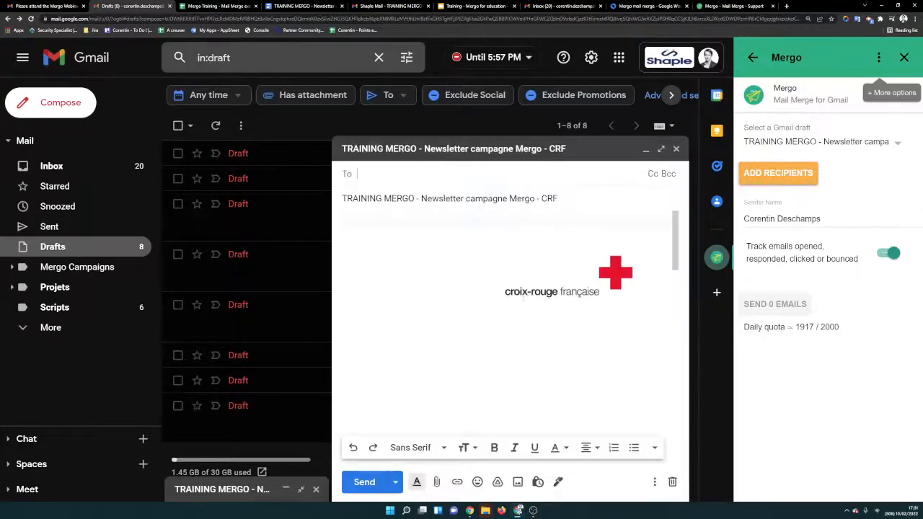
{"action": "scroll", "coordinate": [516, 332], "scroll_direction": "down", "scroll_amount": 7}
{"action": "scroll", "coordinate": [515, 332], "scroll_direction": "up", "scroll_amount": 7}
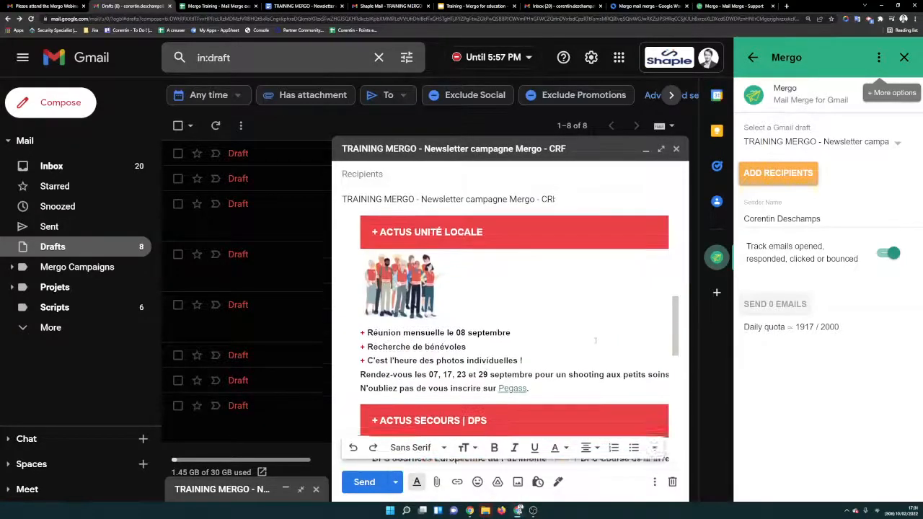
{"action": "left_click", "coordinate": [676, 149]}
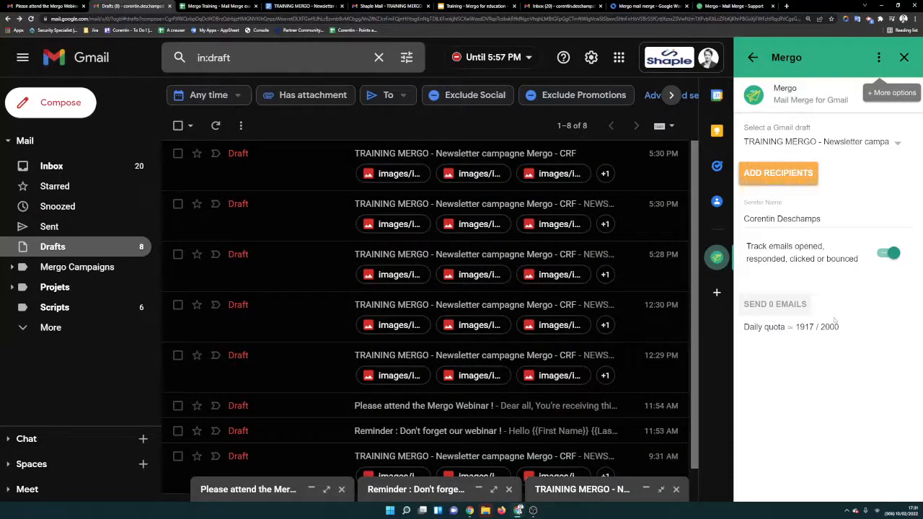
Return to the Google Docs newsletter after a glance at the training slides, close the Mergo sidebar and review the whole layout.
{"action": "left_click", "coordinate": [476, 6]}
{"action": "scroll", "coordinate": [628, 274], "scroll_direction": "down", "scroll_amount": 2}
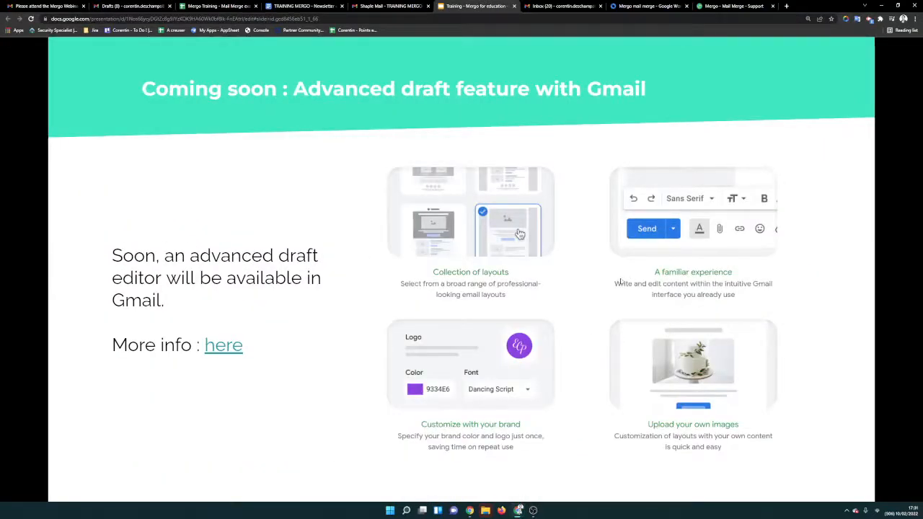
{"action": "left_click", "coordinate": [303, 6]}
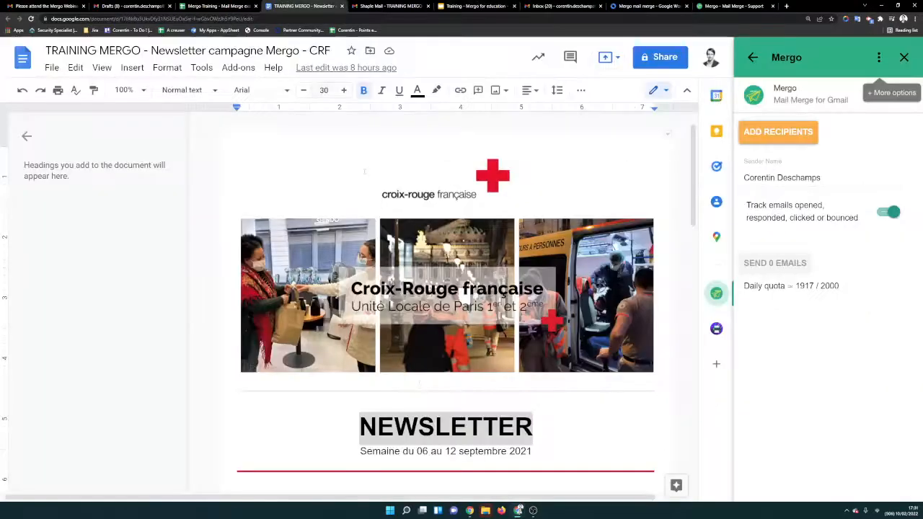
{"action": "scroll", "coordinate": [446, 288], "scroll_direction": "up", "scroll_amount": 1}
{"action": "left_click", "coordinate": [905, 57]}
{"action": "scroll", "coordinate": [609, 285], "scroll_direction": "down", "scroll_amount": 4}
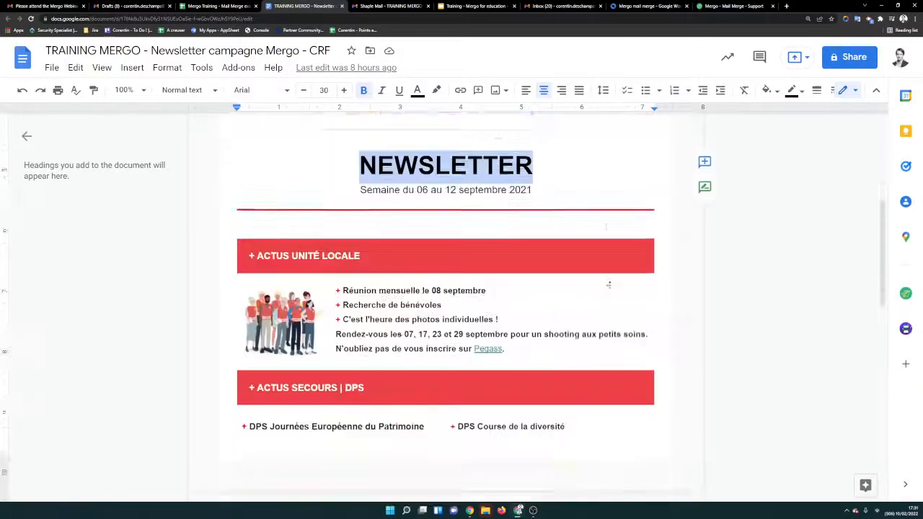
{"action": "scroll", "coordinate": [609, 285], "scroll_direction": "down", "scroll_amount": 9}
{"action": "scroll", "coordinate": [586, 296], "scroll_direction": "up", "scroll_amount": 3}
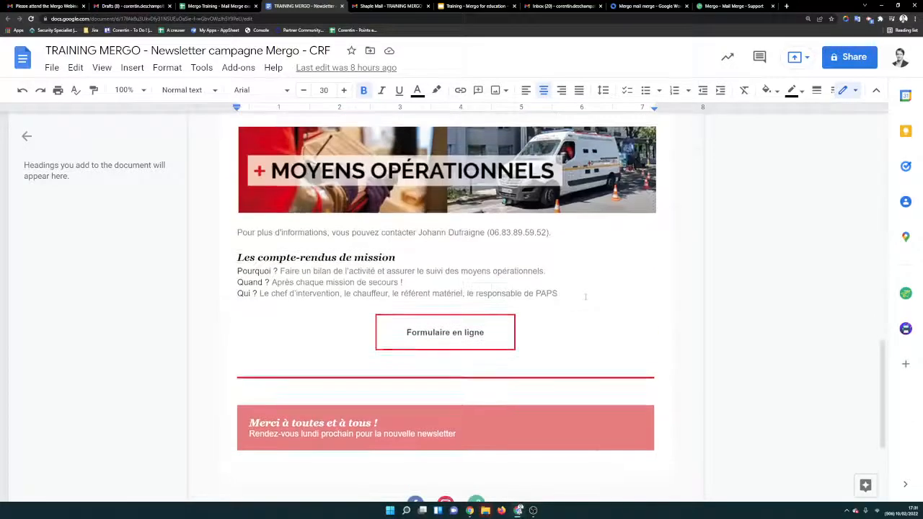
{"action": "scroll", "coordinate": [586, 297], "scroll_direction": "up", "scroll_amount": 8}
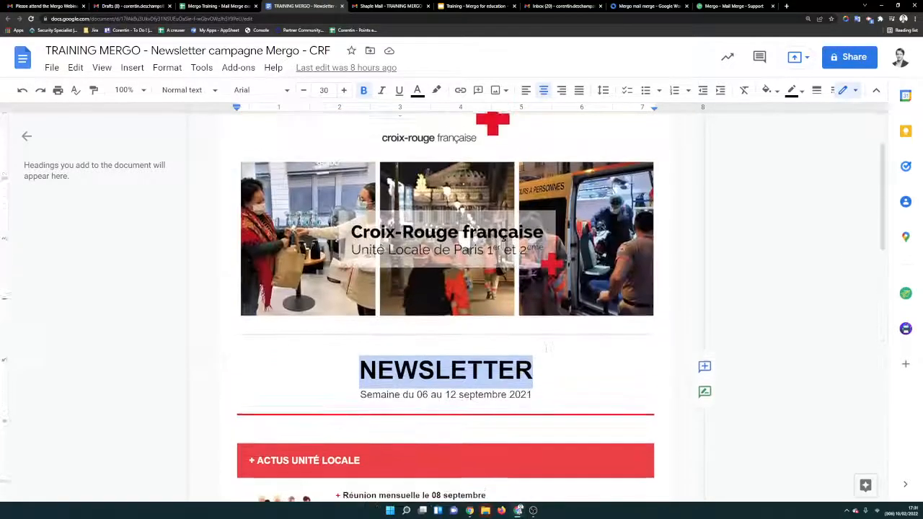
{"action": "scroll", "coordinate": [546, 348], "scroll_direction": "up", "scroll_amount": 2}
{"action": "scroll", "coordinate": [479, 361], "scroll_direction": "down", "scroll_amount": 7}
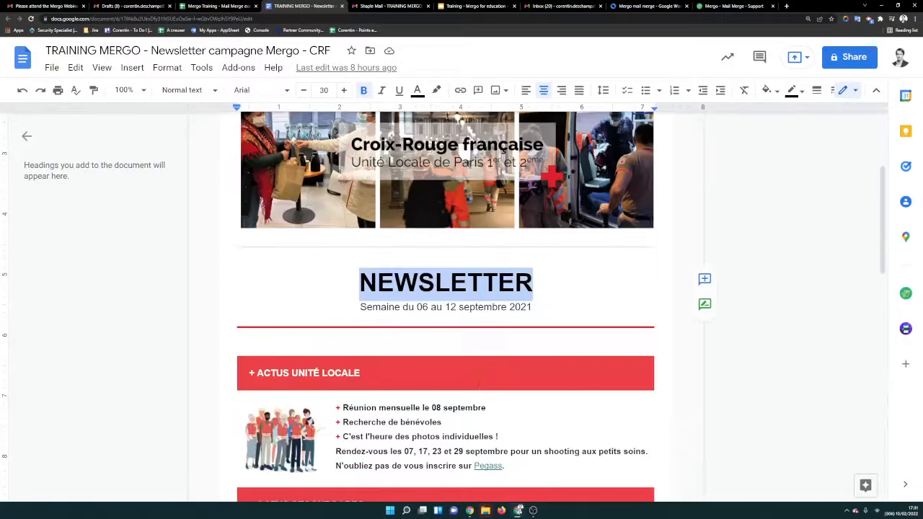
{"action": "scroll", "coordinate": [479, 360], "scroll_direction": "down", "scroll_amount": 2}
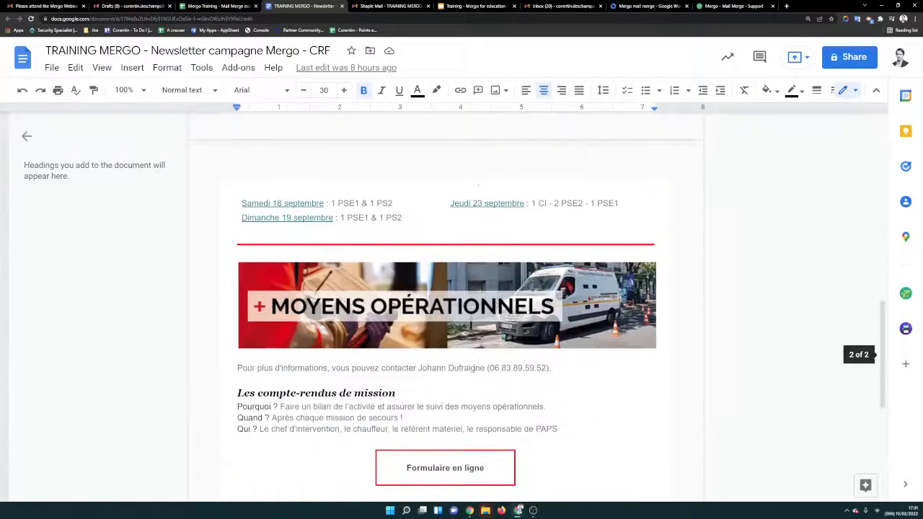
{"action": "scroll", "coordinate": [479, 361], "scroll_direction": "up", "scroll_amount": 7}
Switch back to the training presentation and advance from the advanced draft slide to the Google Workspace add-ons slide.
{"action": "left_click", "coordinate": [473, 5]}
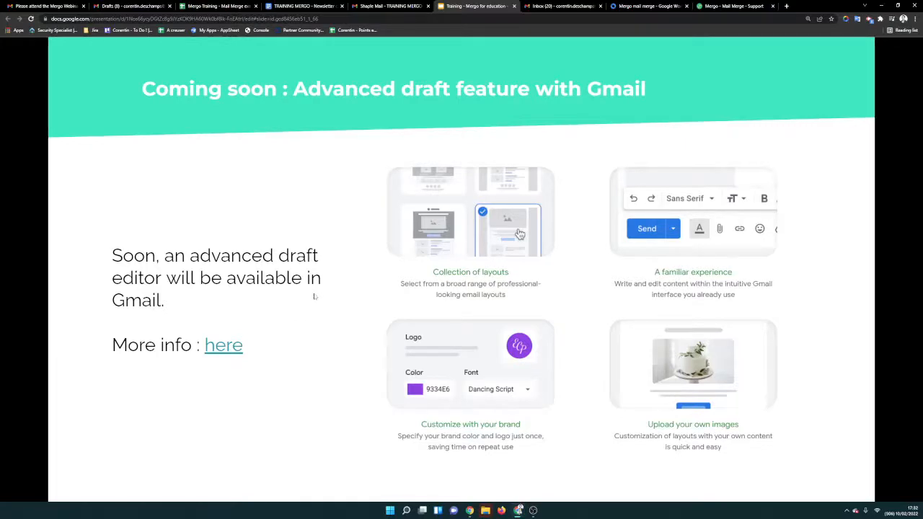
{"action": "key", "text": "Right"}
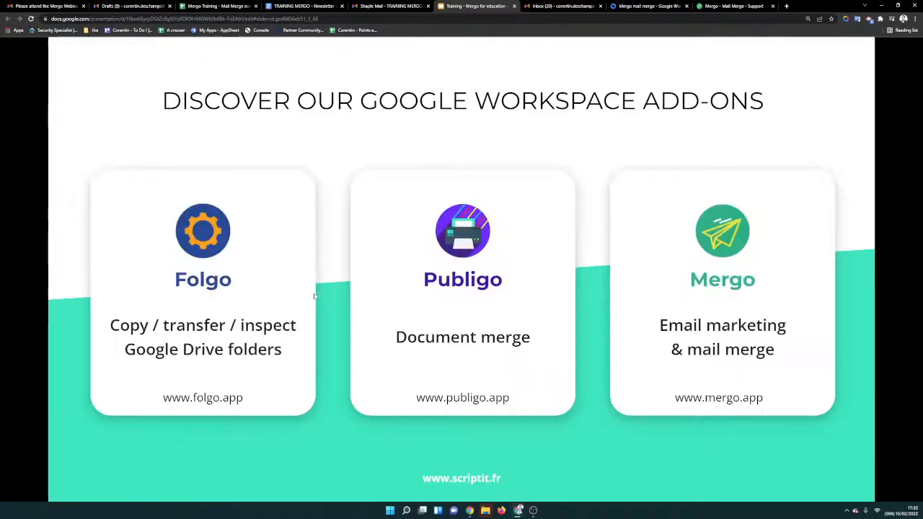